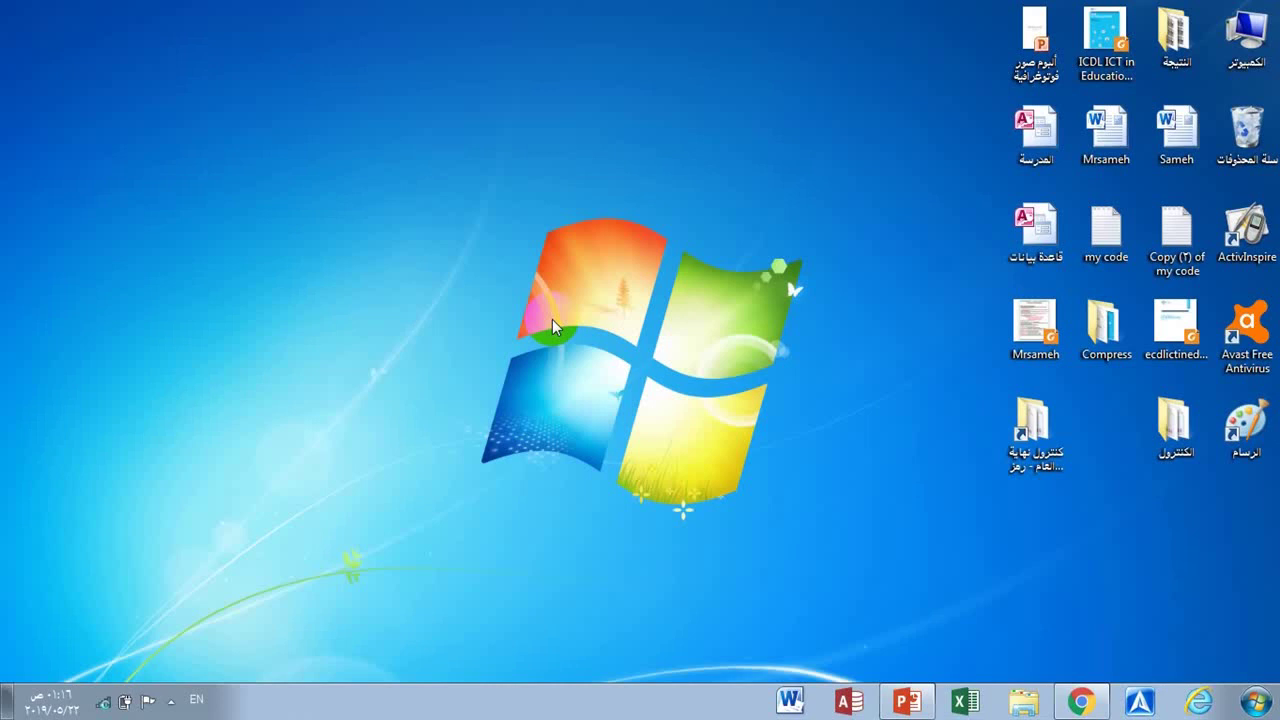
Step: Browse the Start menu's Microsoft Office group and Word 2010 entry, then return to the desktop
left_click(688, 143)
left_click(1262, 704)
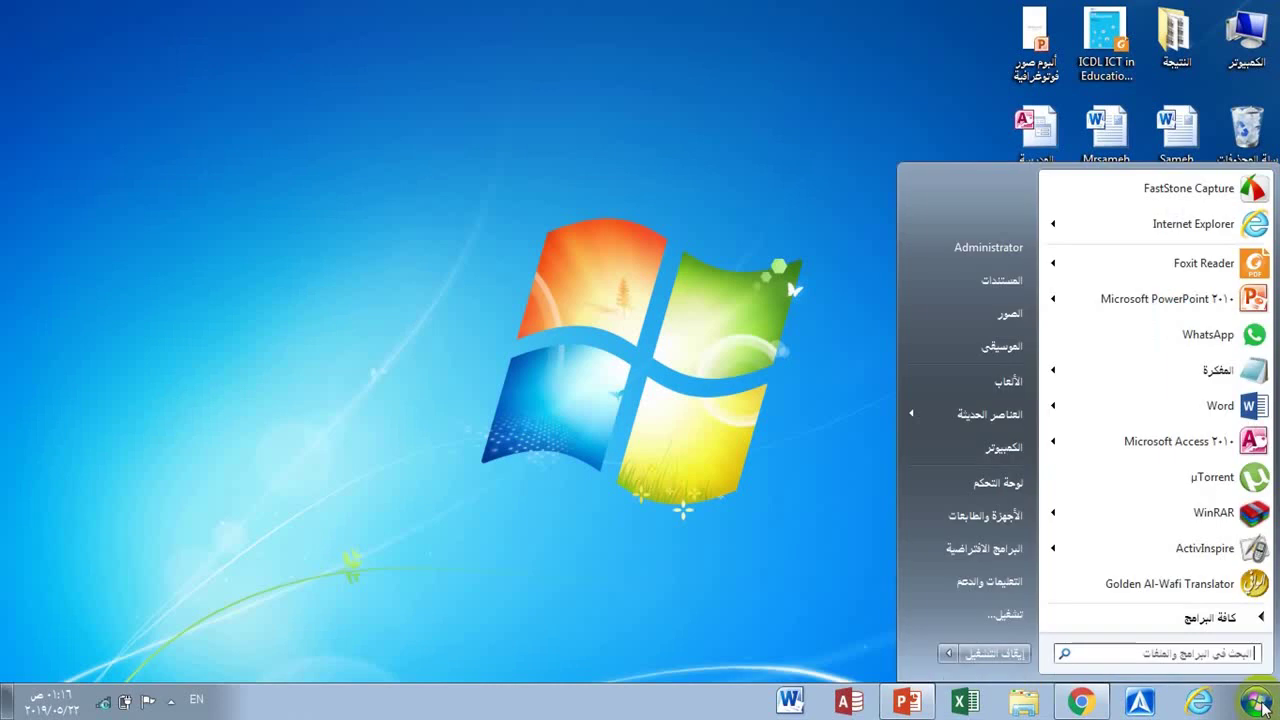
left_click(1224, 617)
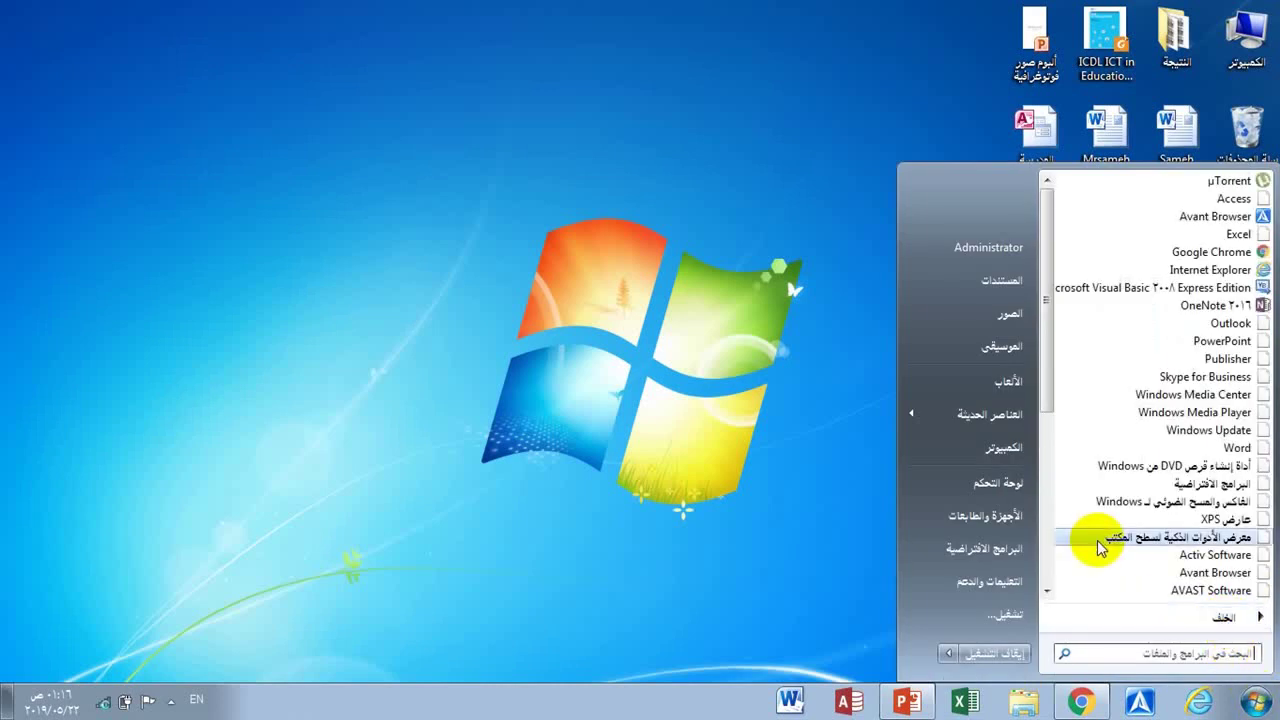
mouse_move(1046, 592)
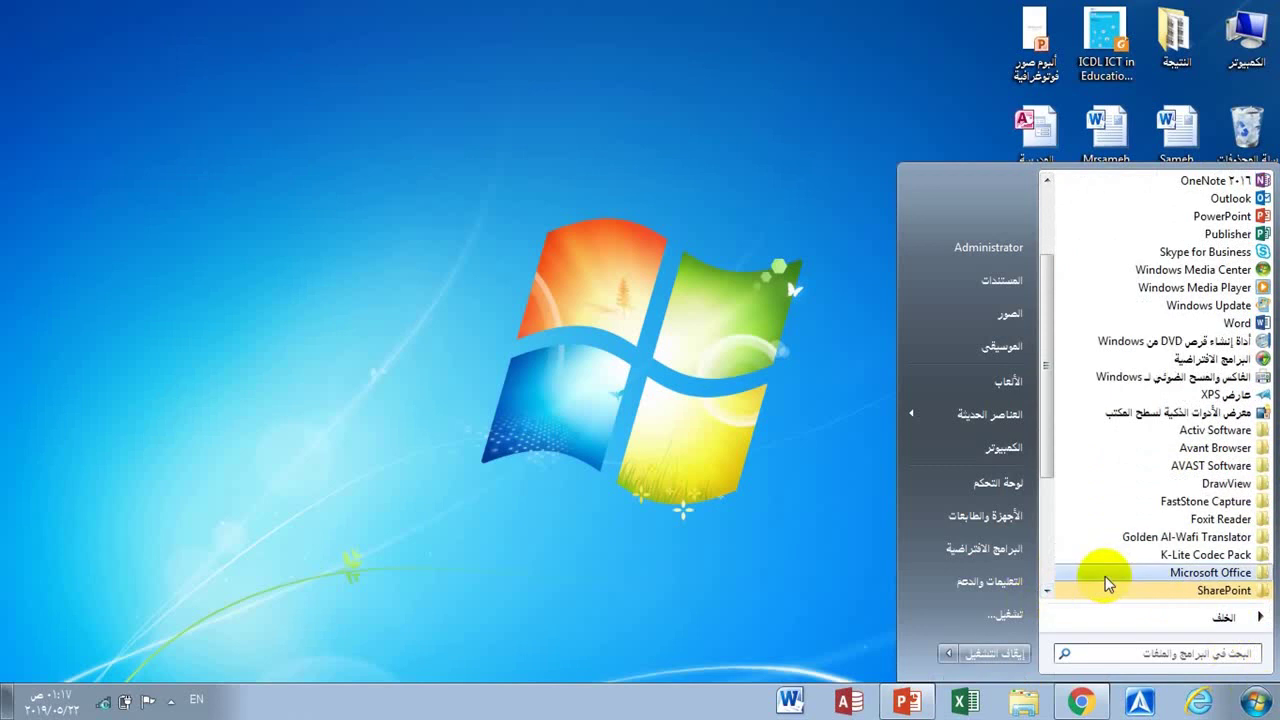
left_click(1111, 572)
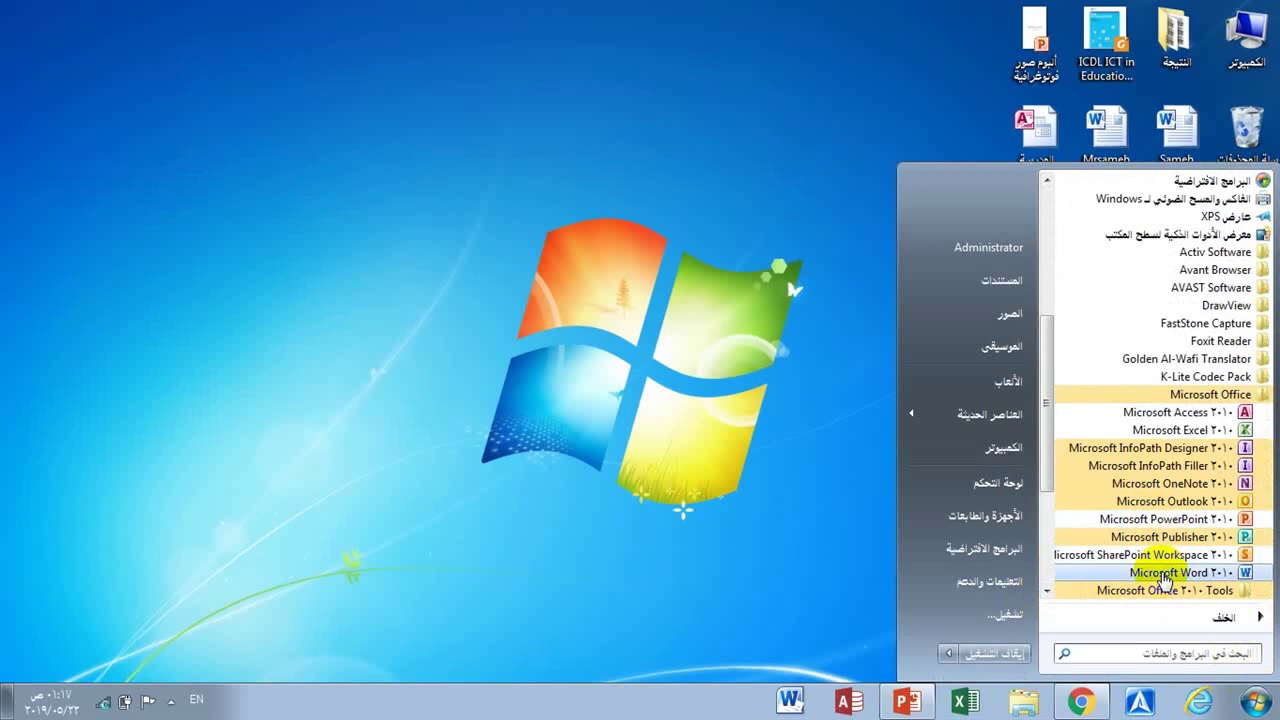
left_click(1162, 574)
right_click(1160, 572)
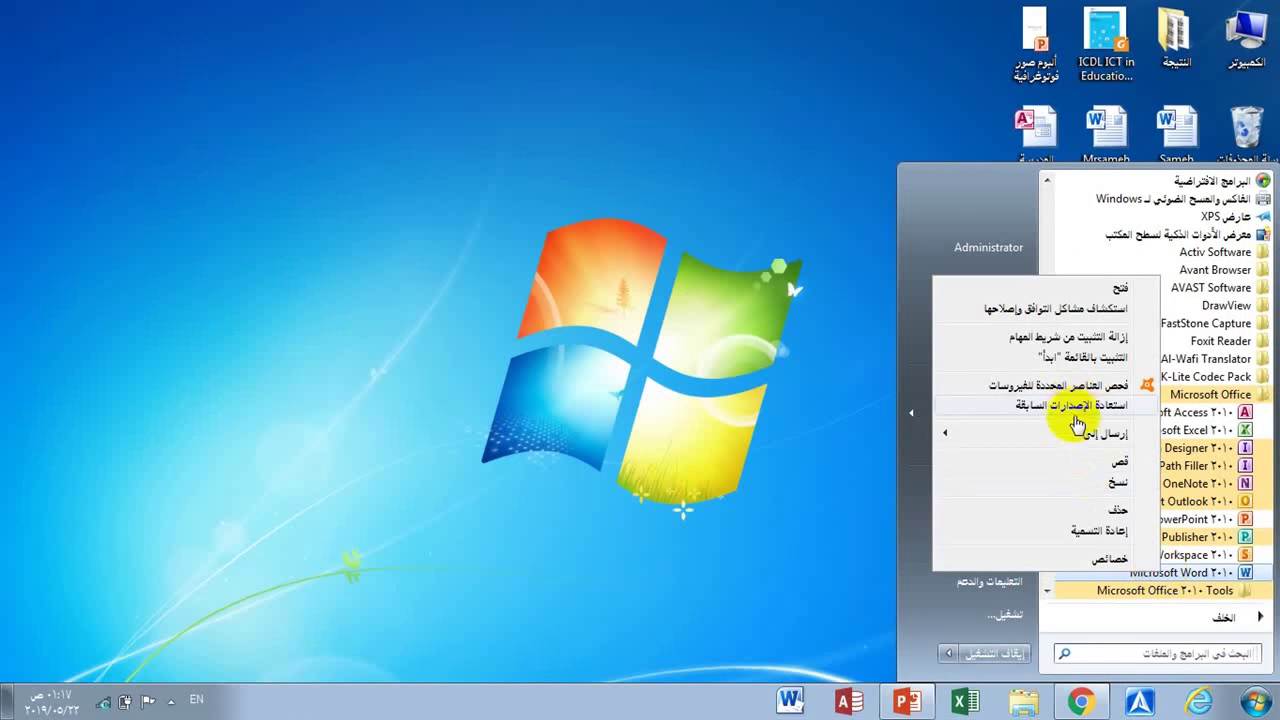
mouse_move(1078, 434)
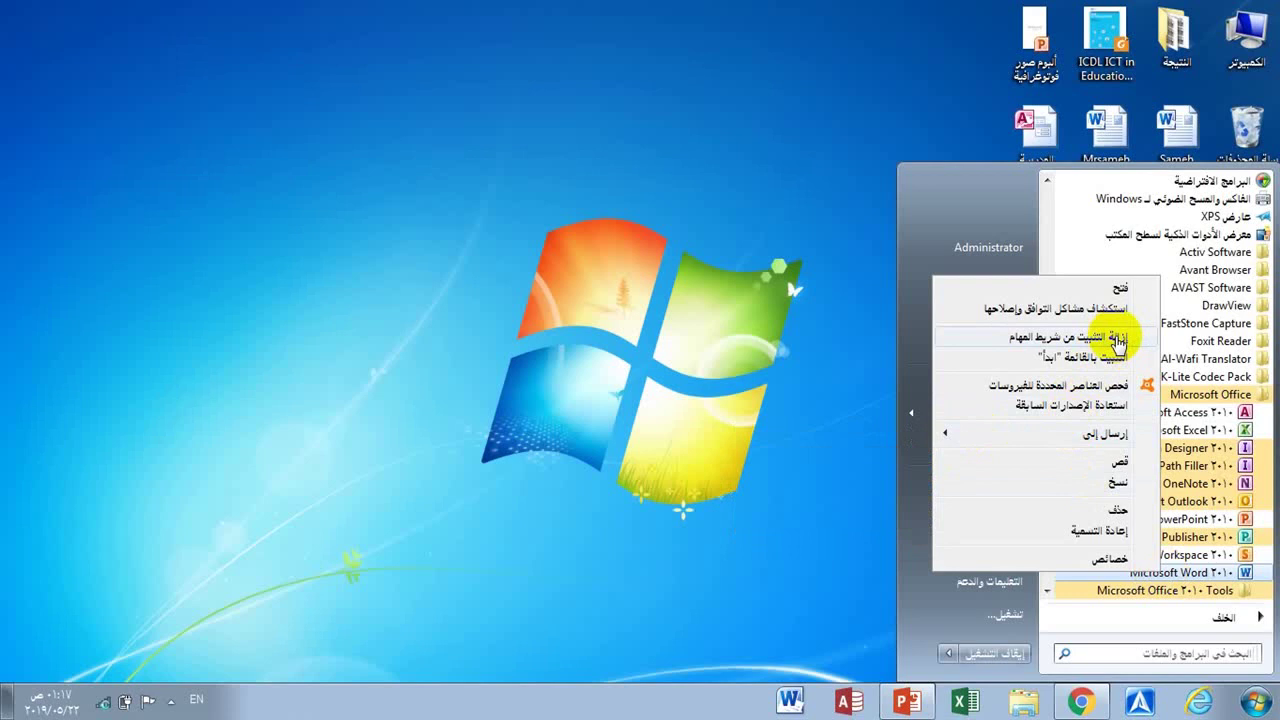
left_click(842, 365)
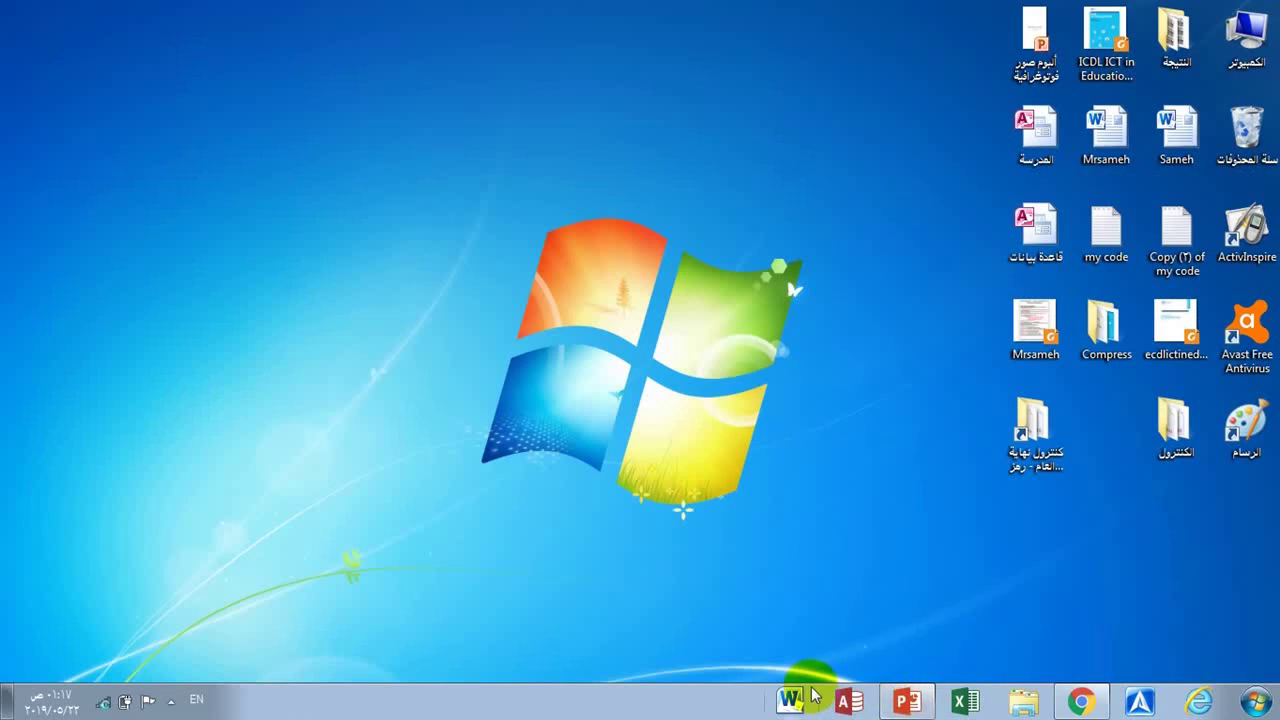
Step: In Chrome's Office Home tab, open Word Online and create a new blank document
left_click(1080, 703)
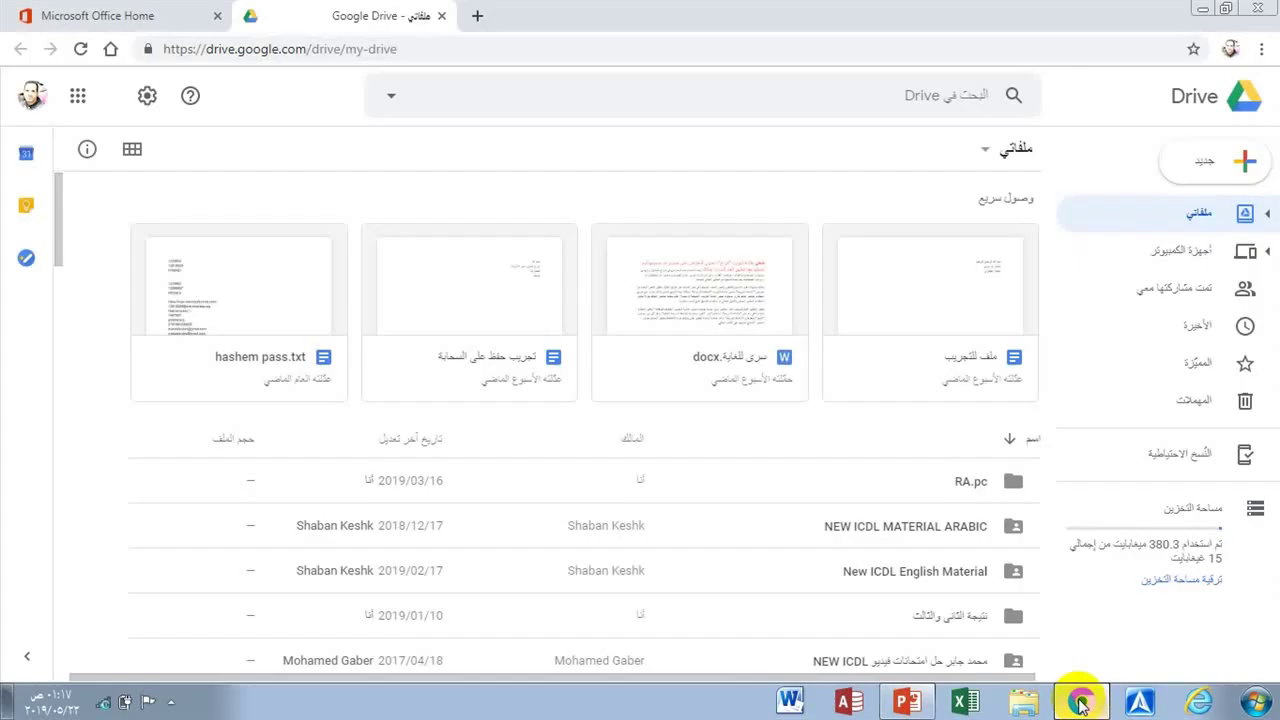
left_click(163, 10)
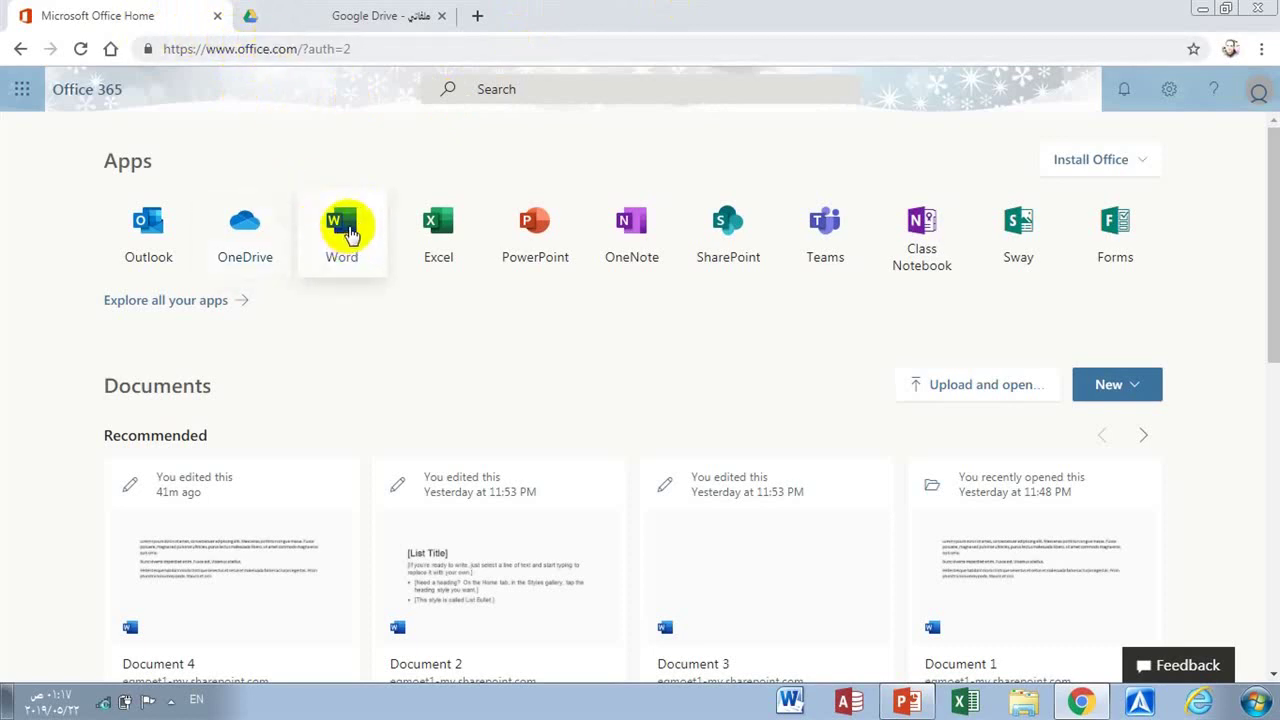
left_click(349, 233)
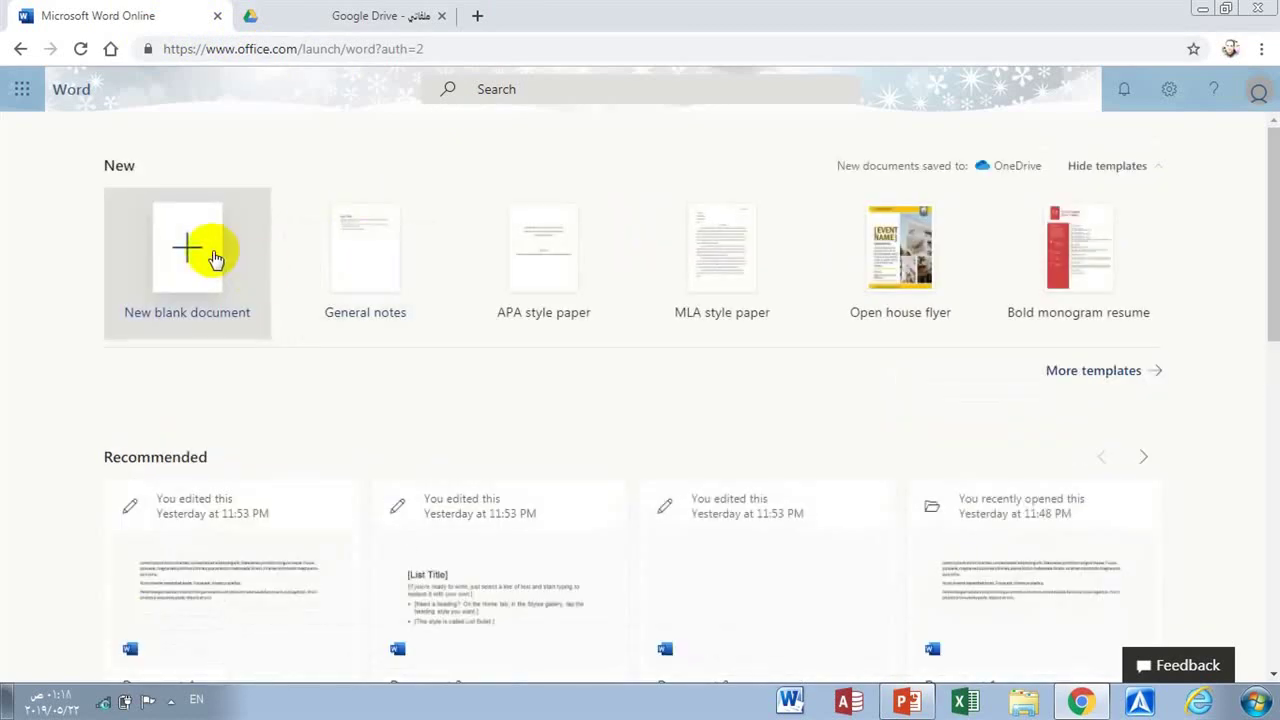
left_click(214, 258)
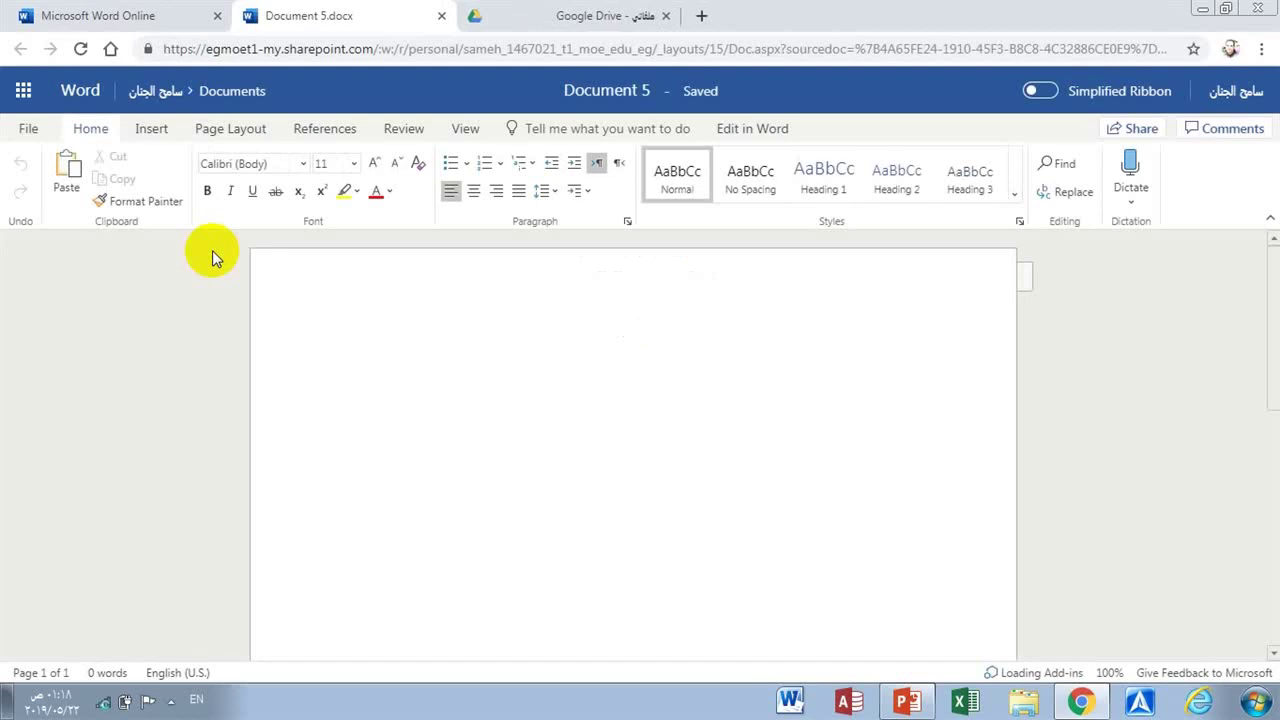
Step: Create a blank Google Docs document from Google Drive's New menu, then go back to Word Online
left_click(577, 22)
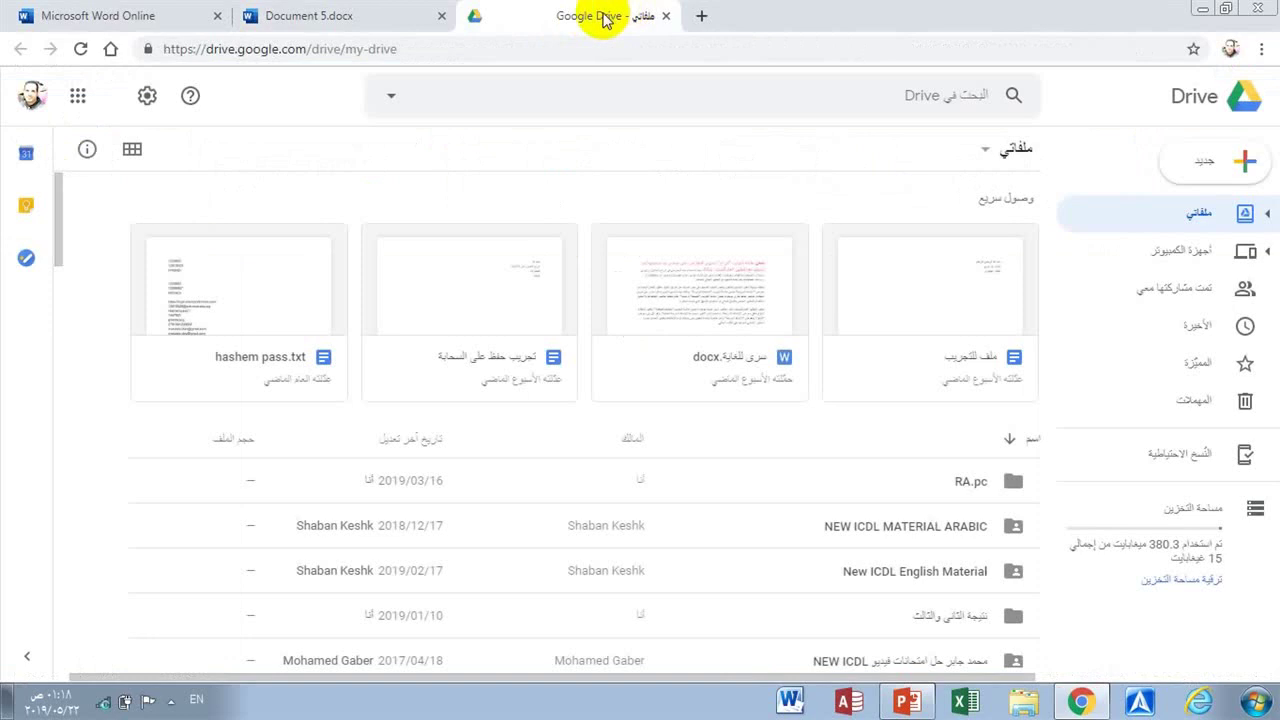
left_click(1190, 172)
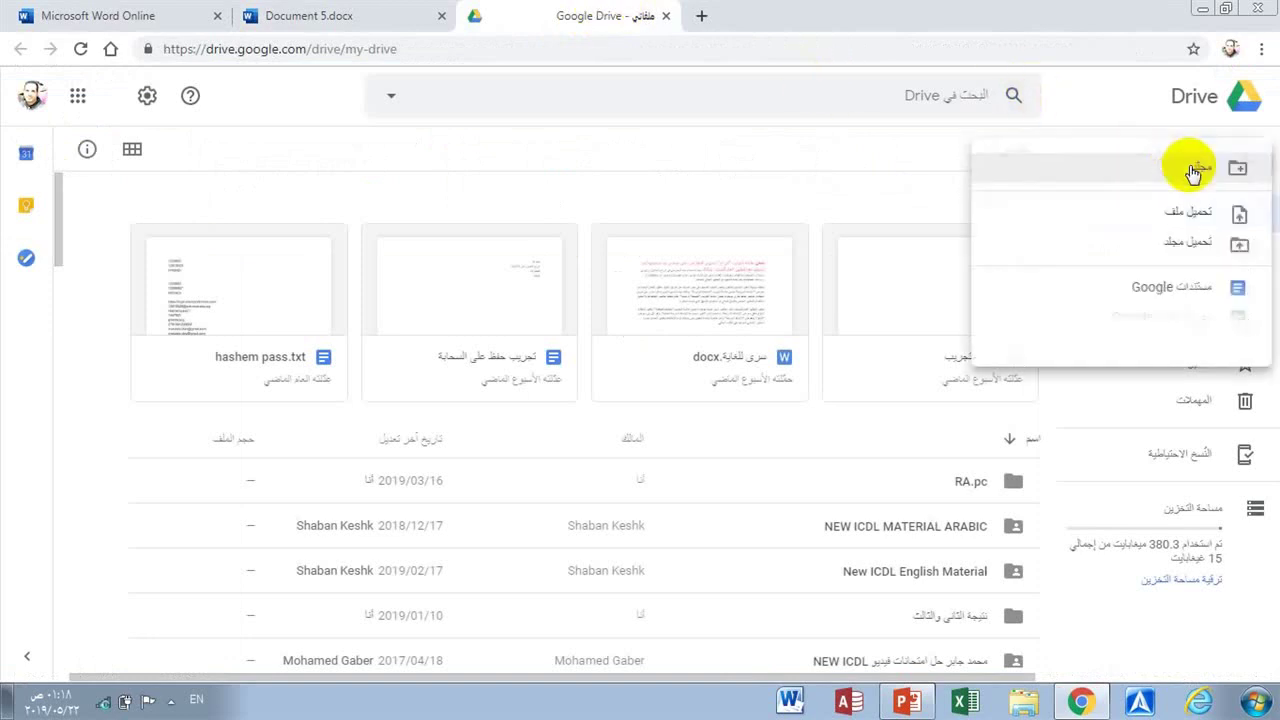
left_click(1172, 290)
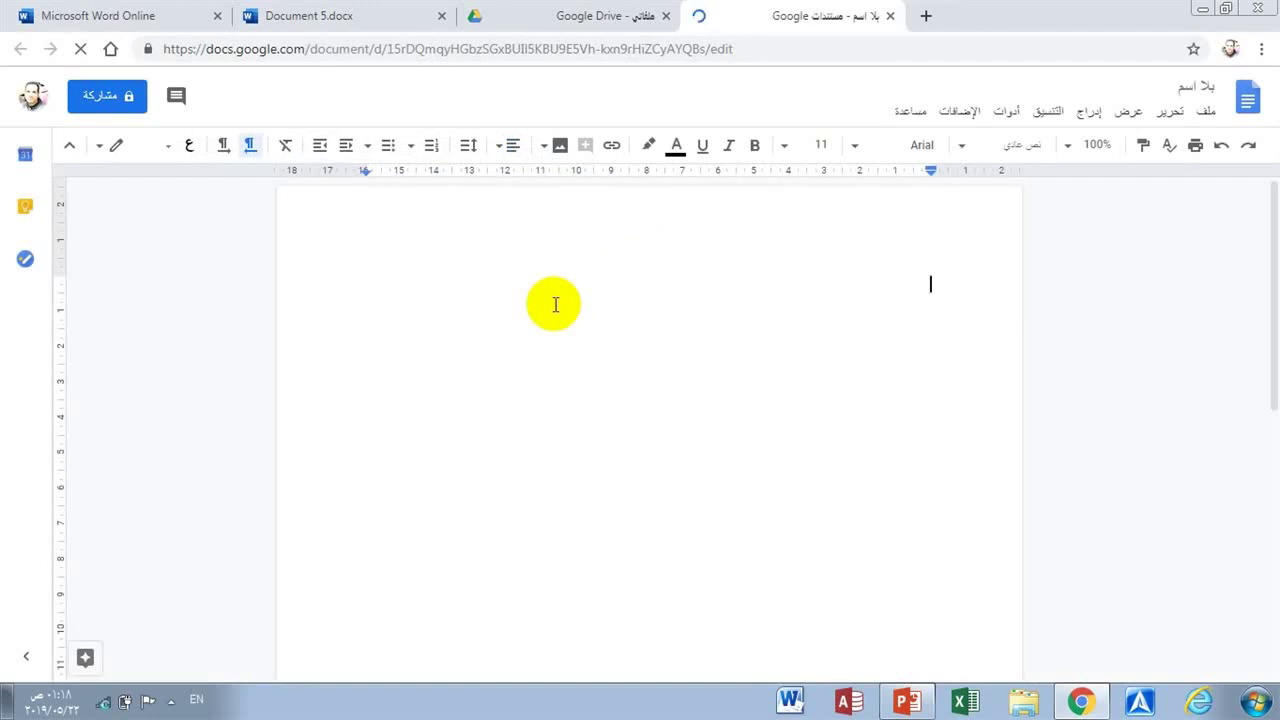
left_click(141, 16)
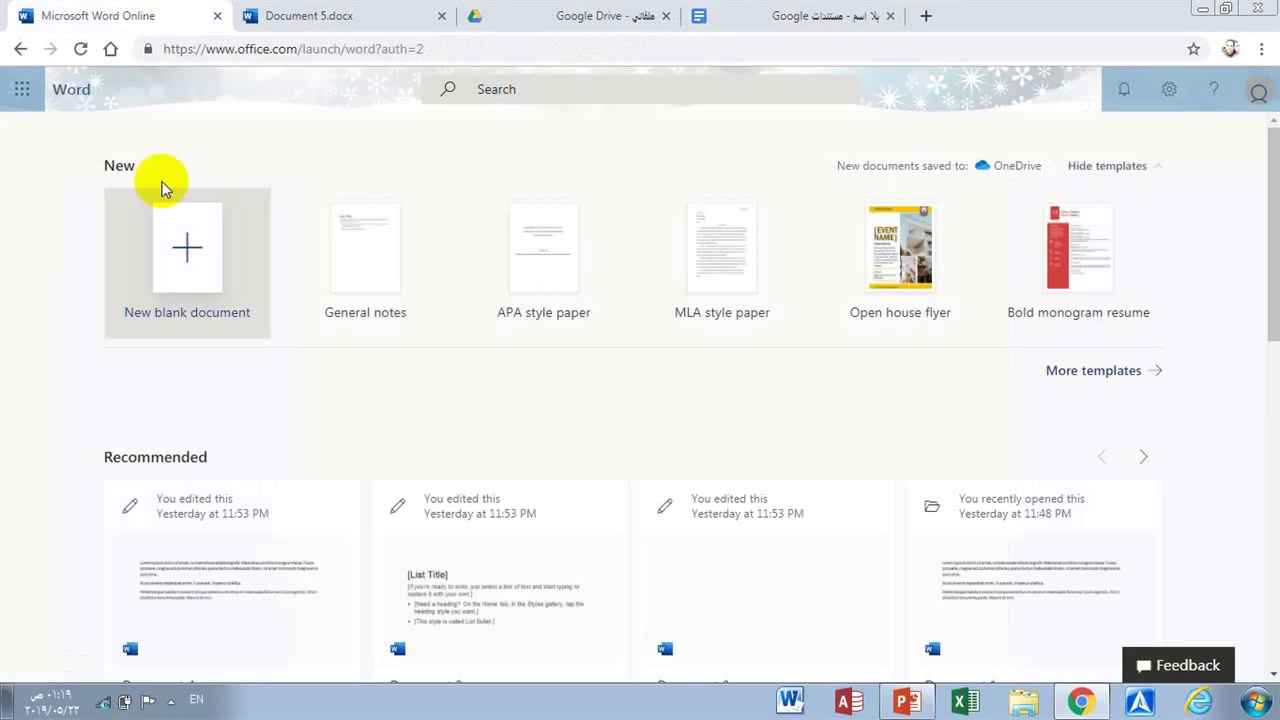
Step: Switch back to the blank Document 5.docx tab in the browser
left_click(363, 13)
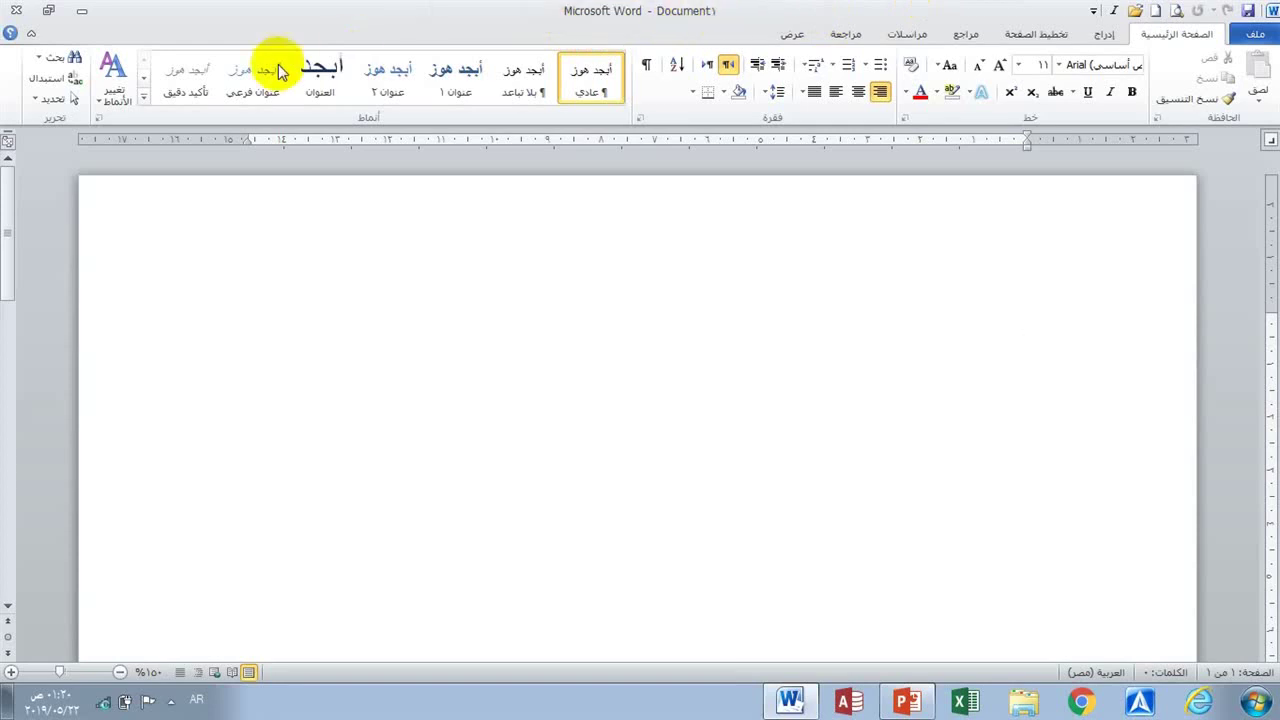
left_click(48, 14)
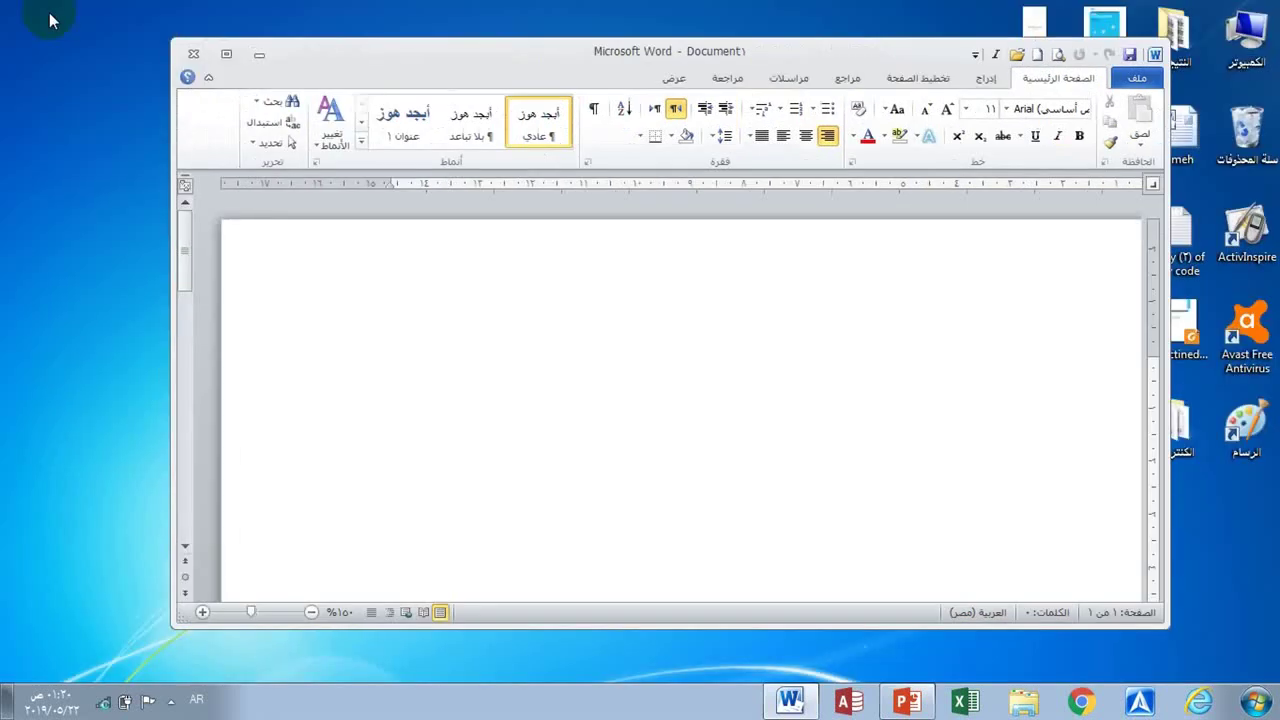
left_click(226, 54)
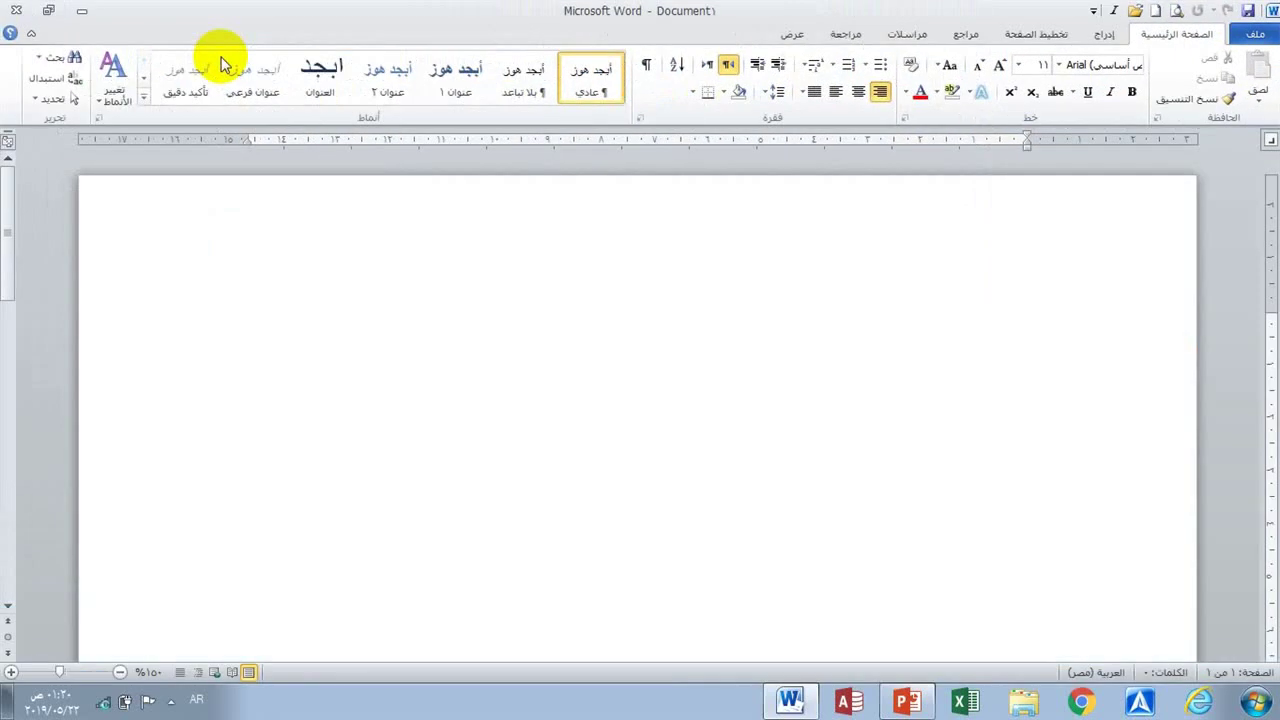
left_click(84, 11)
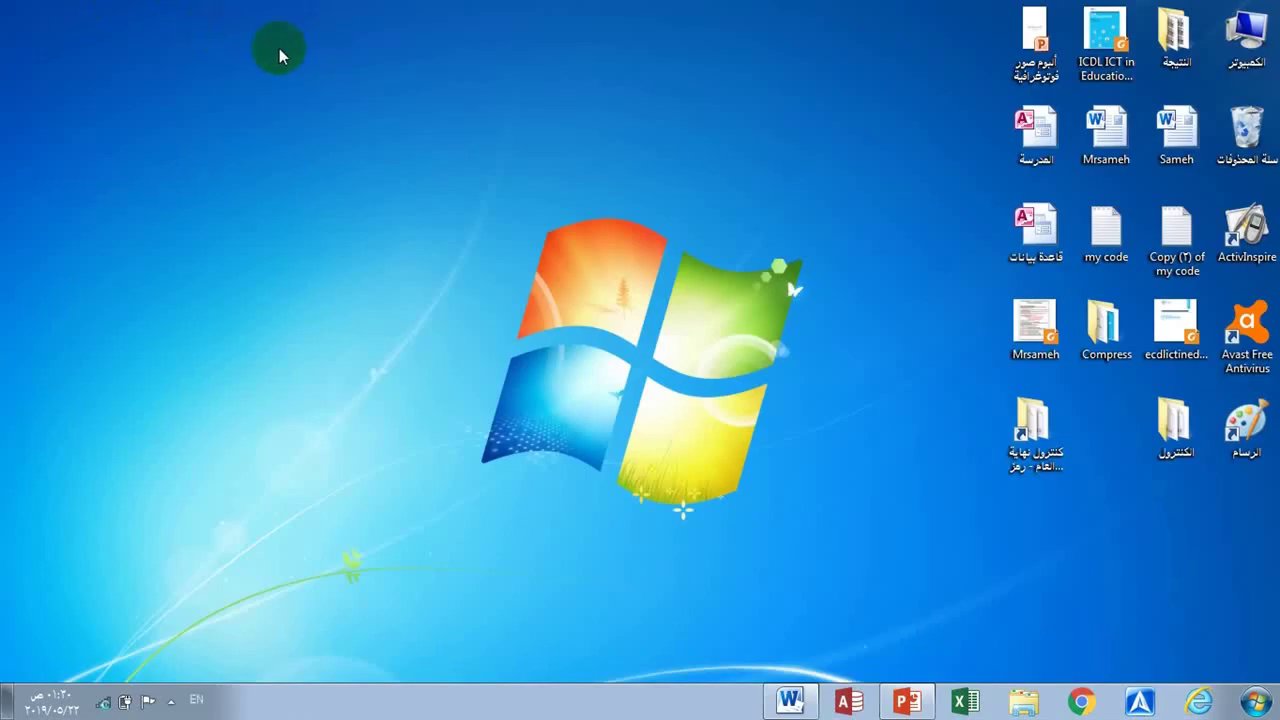
left_click(790, 703)
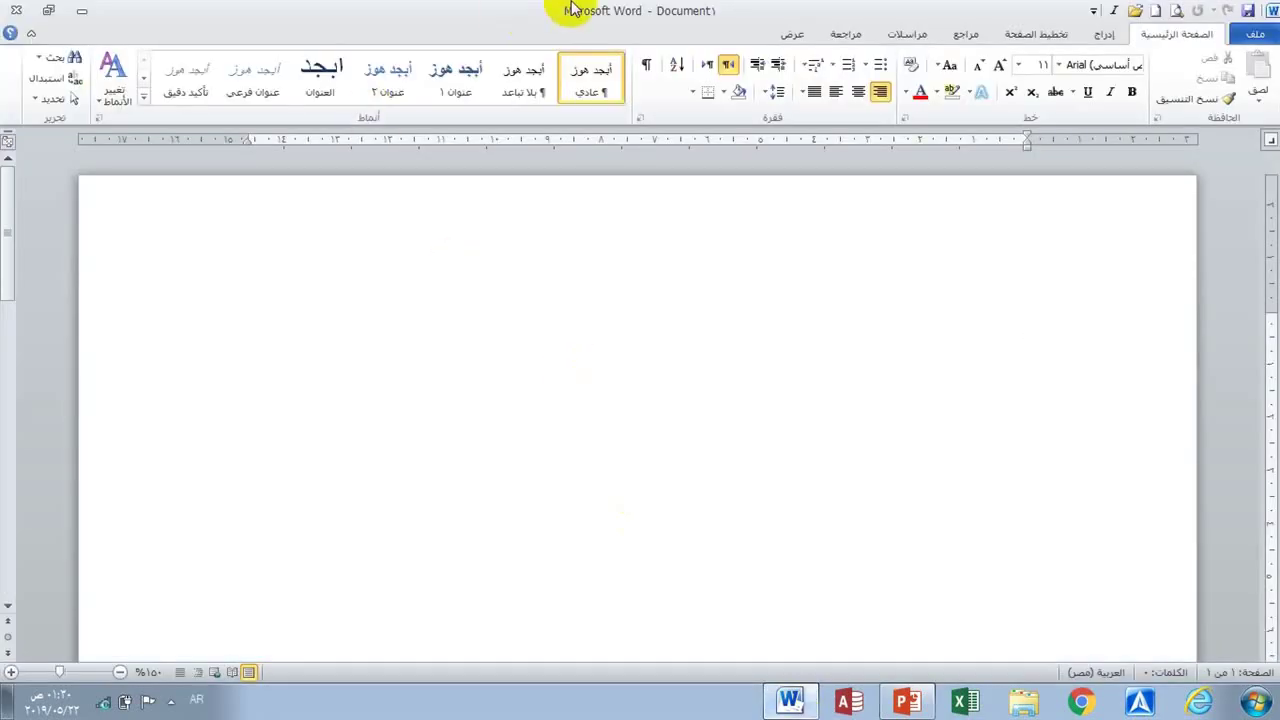
mouse_move(568, 18)
left_mouse_down()
mouse_move(589, 58)
mouse_move(653, 50)
mouse_move(625, 46)
left_mouse_up()
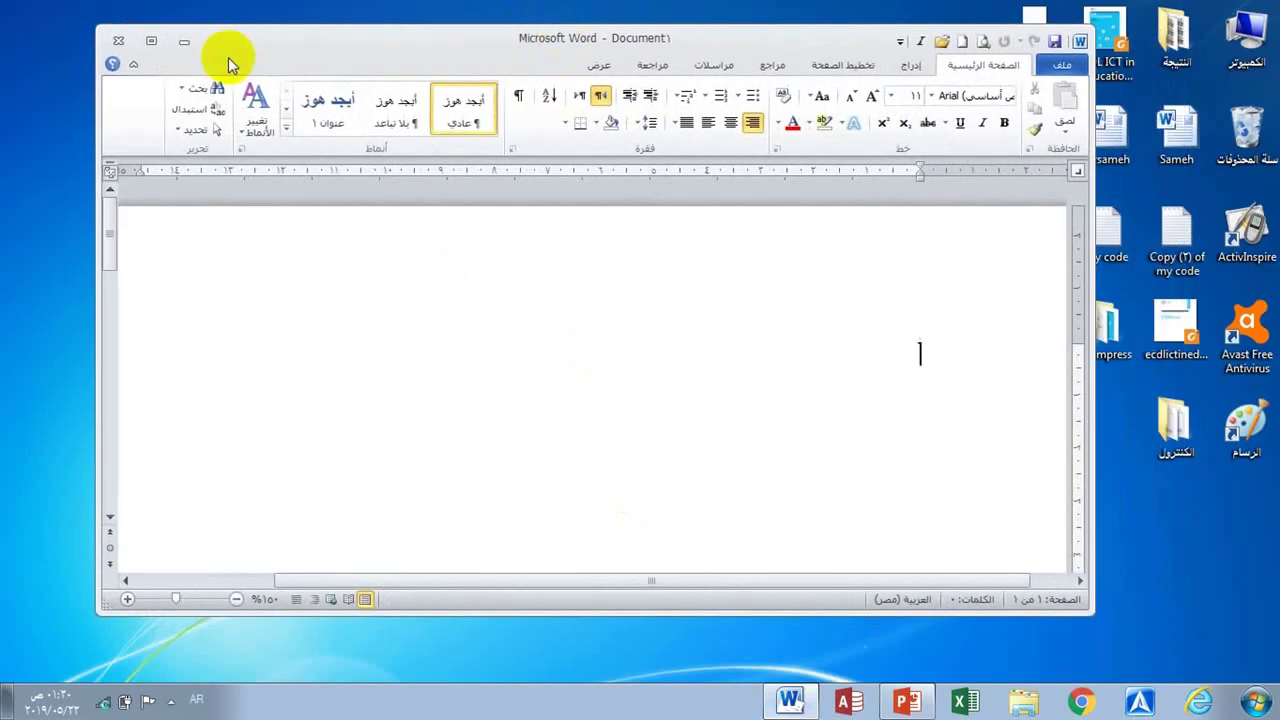
left_click(154, 41)
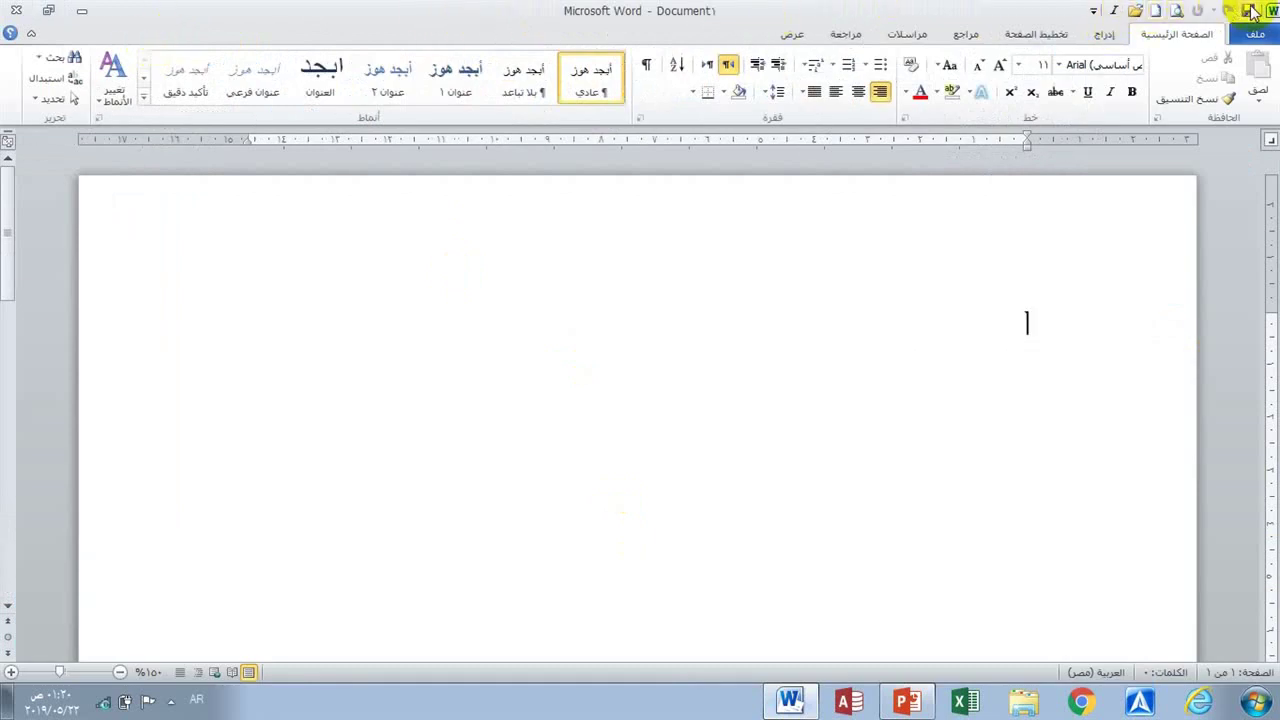
left_click(1093, 12)
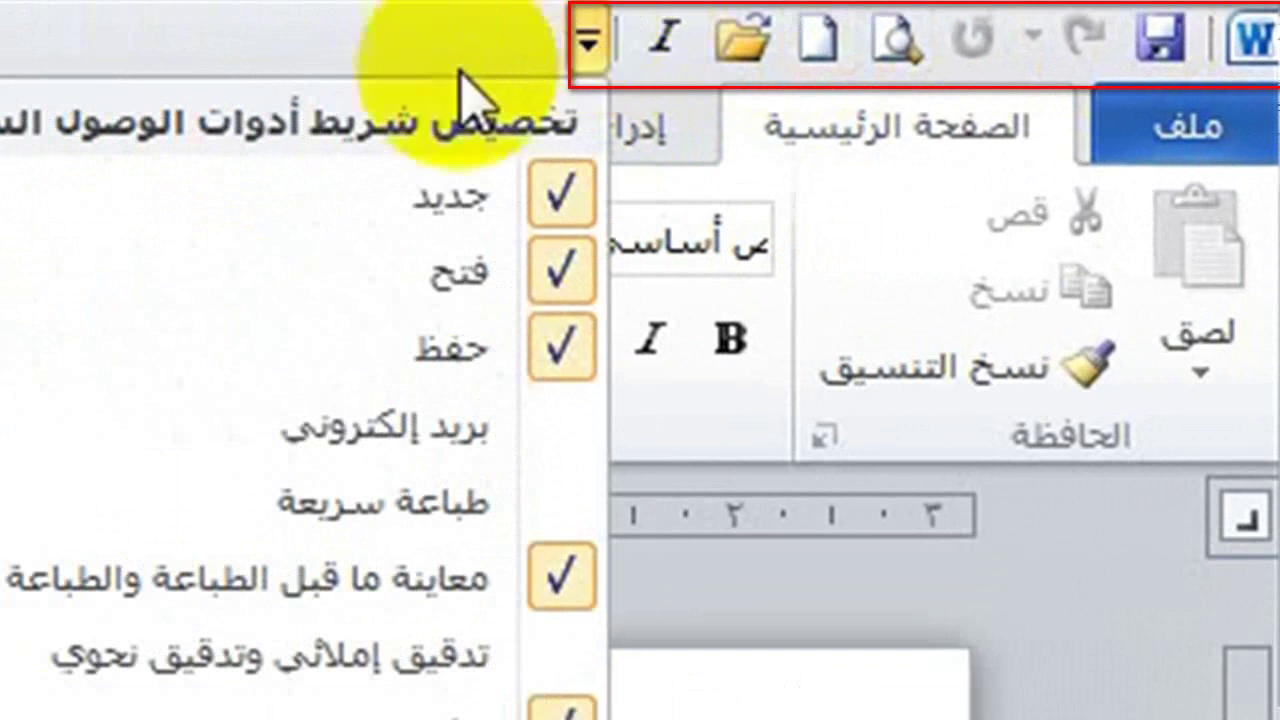
left_click(255, 65)
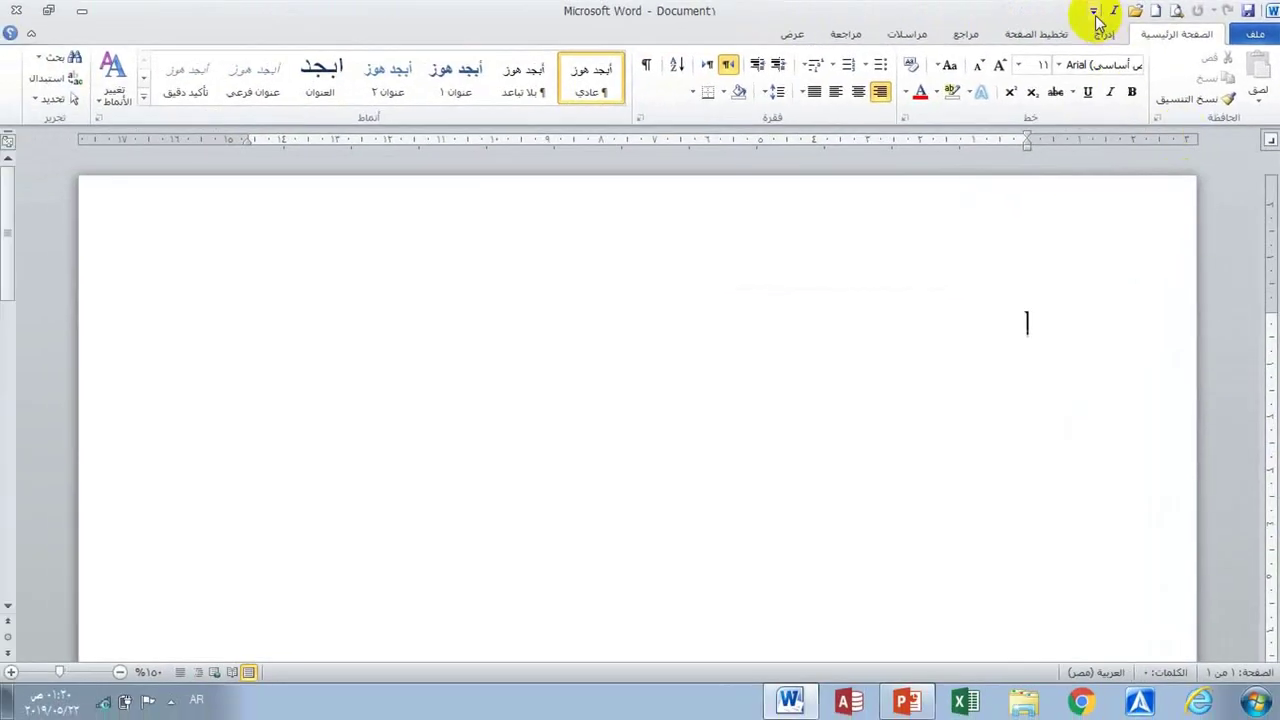
left_click(1095, 14)
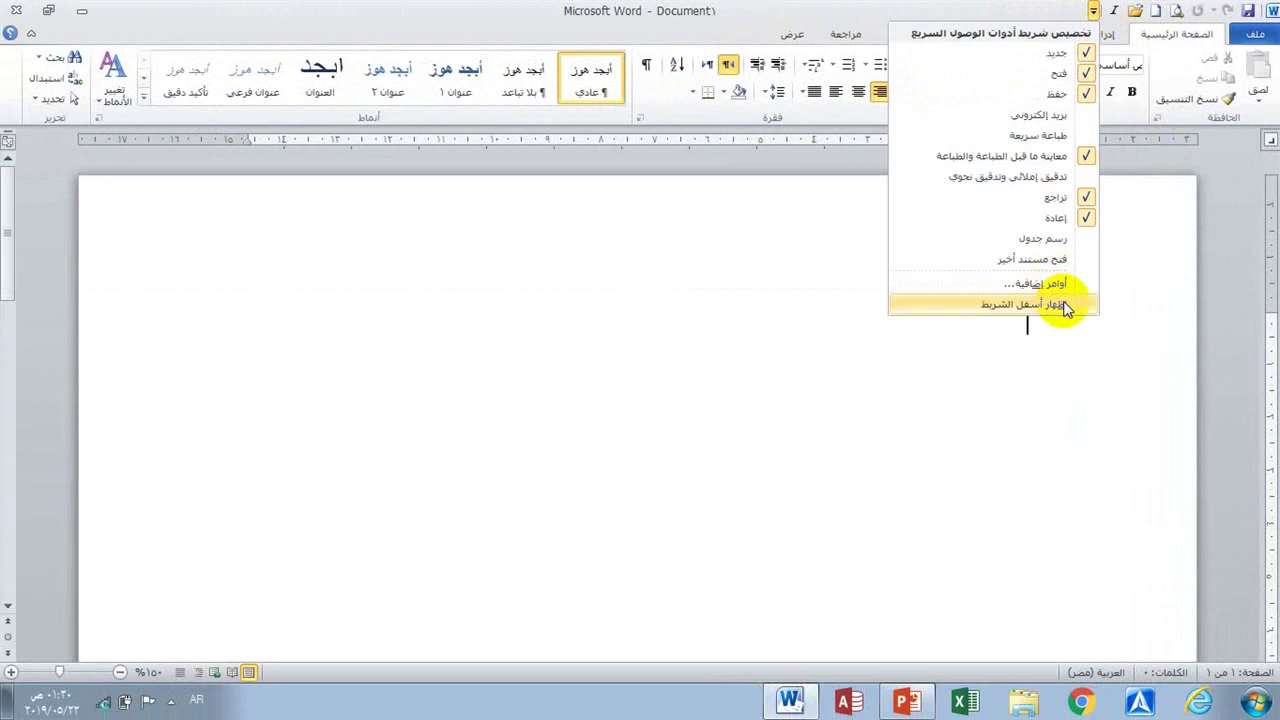
left_click(1120, 243)
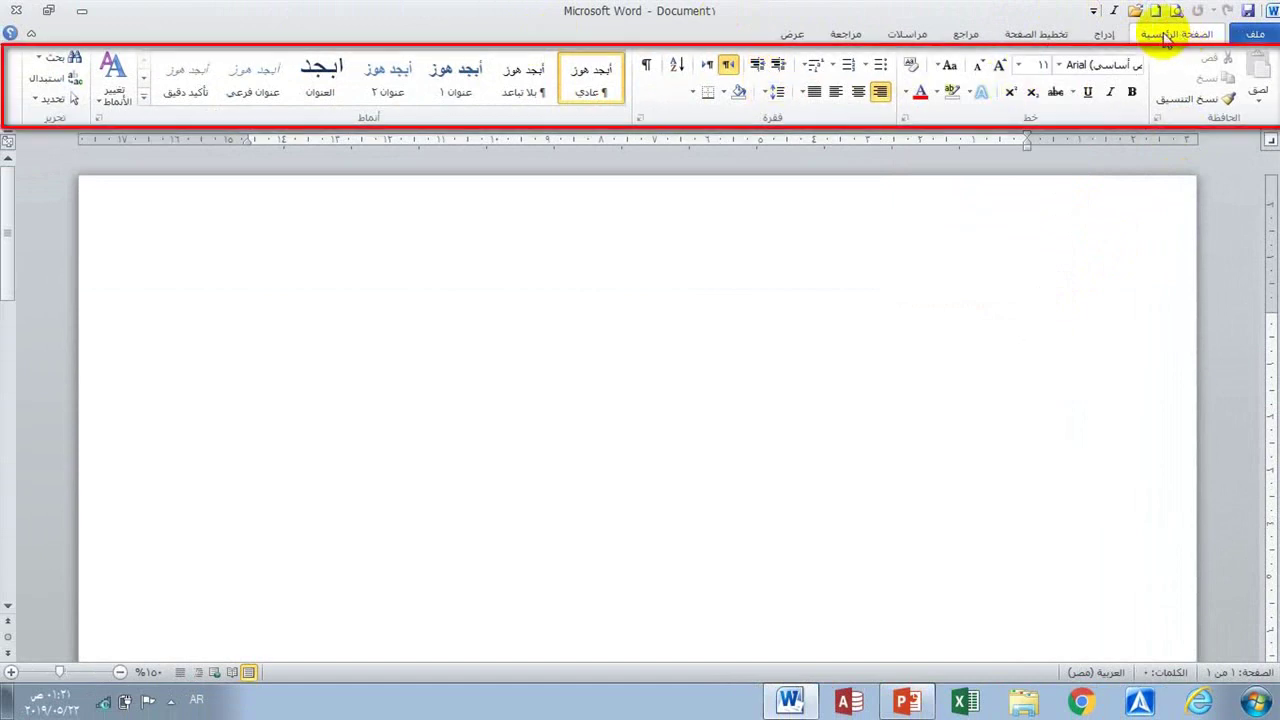
left_click(1110, 36)
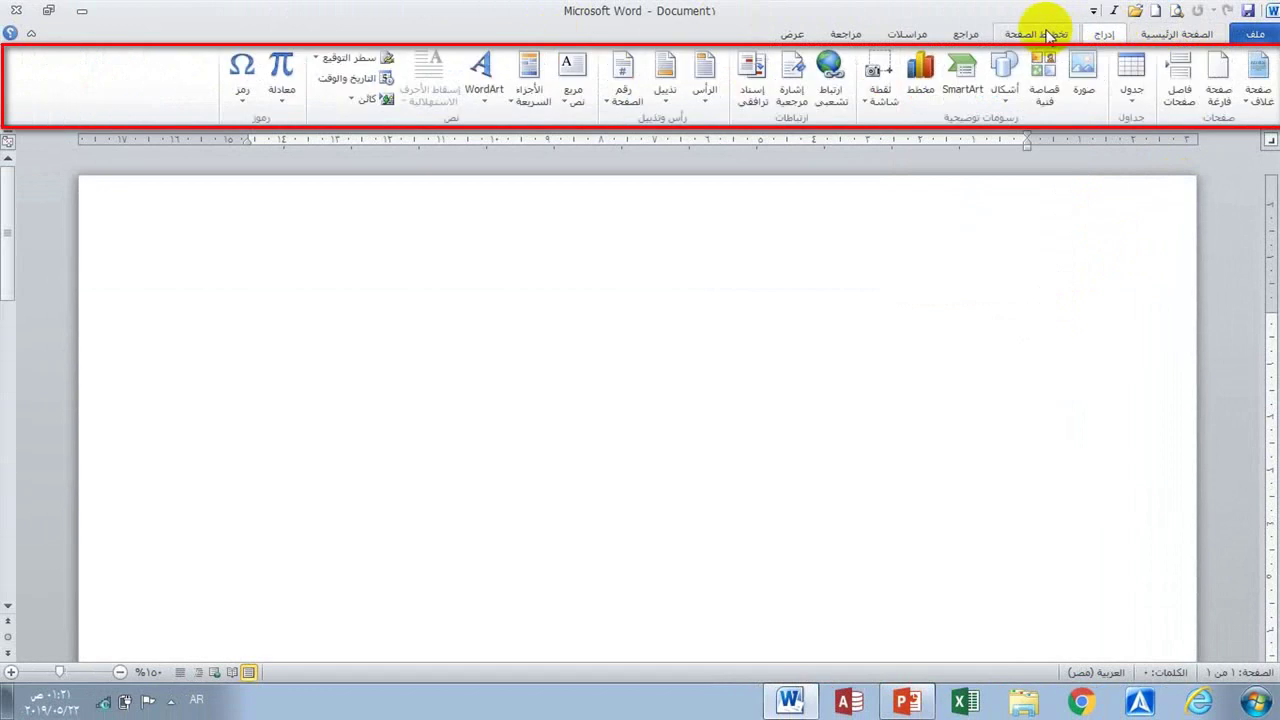
left_click(1048, 36)
left_click(970, 36)
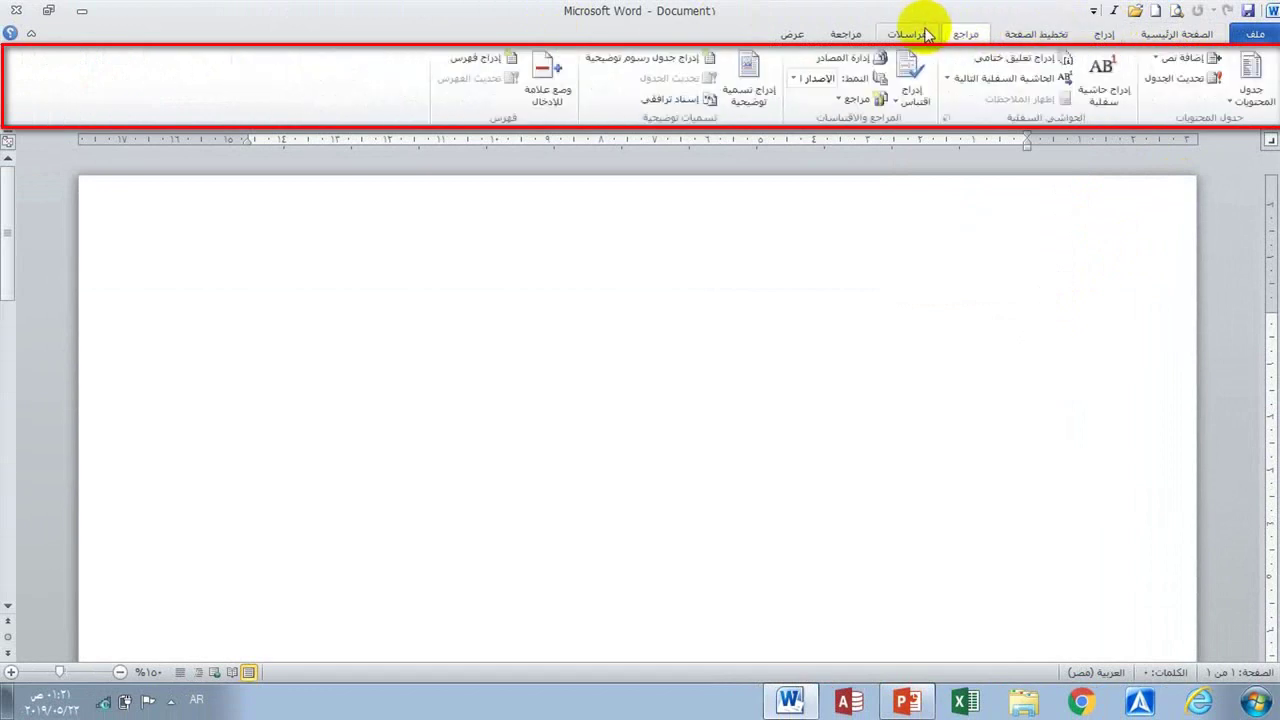
left_click(908, 36)
left_click(848, 36)
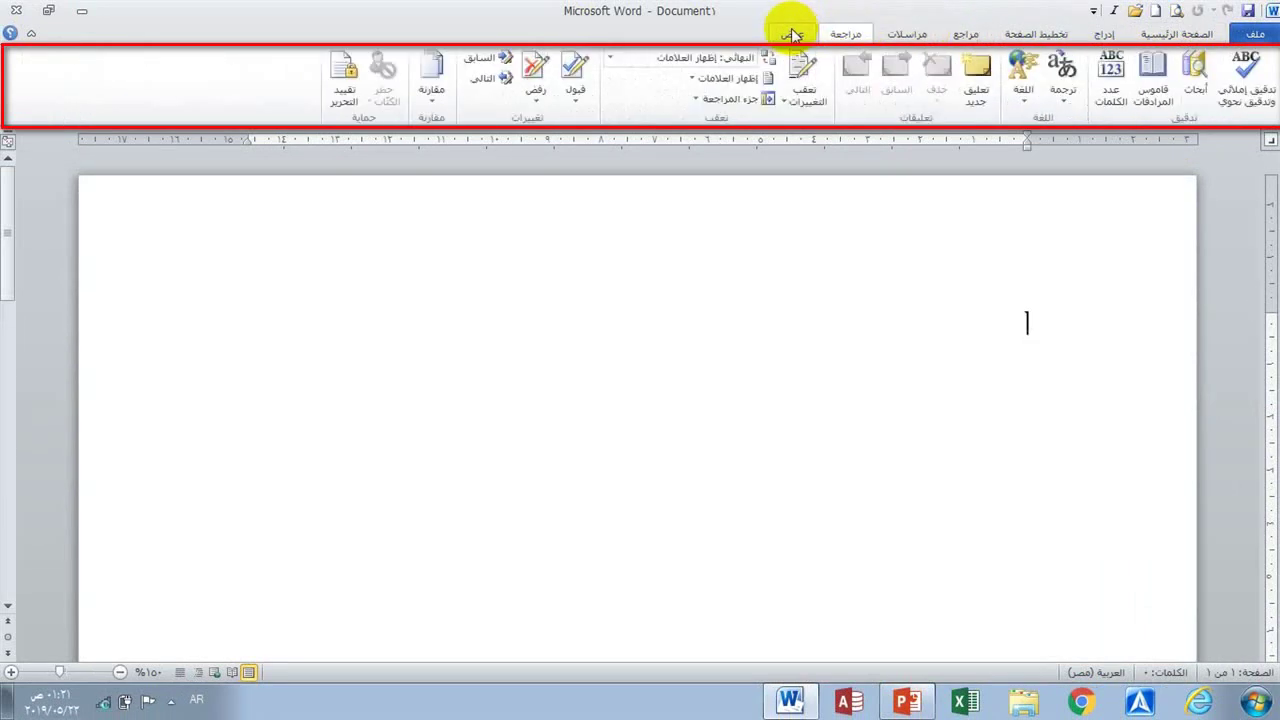
left_click(790, 34)
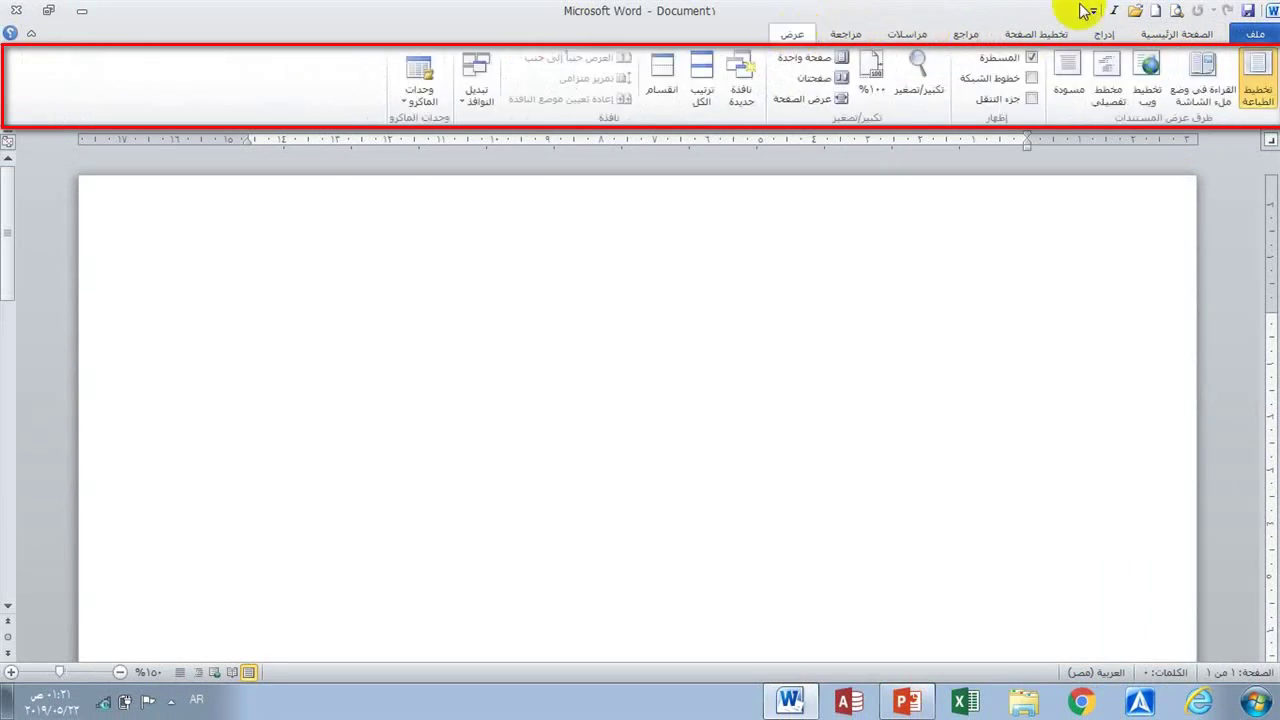
left_click(1176, 36)
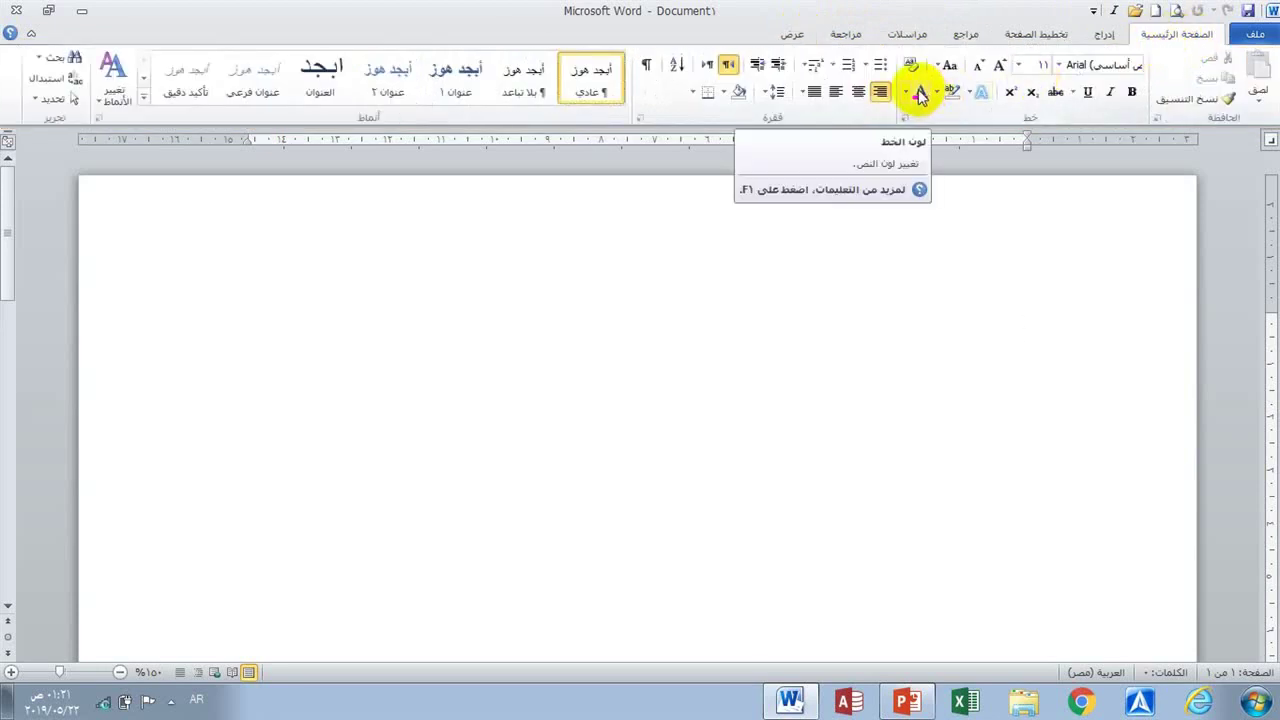
Step: Add Font Color to the Quick Access Toolbar, remove it again, and collapse the ribbon
right_click(920, 95)
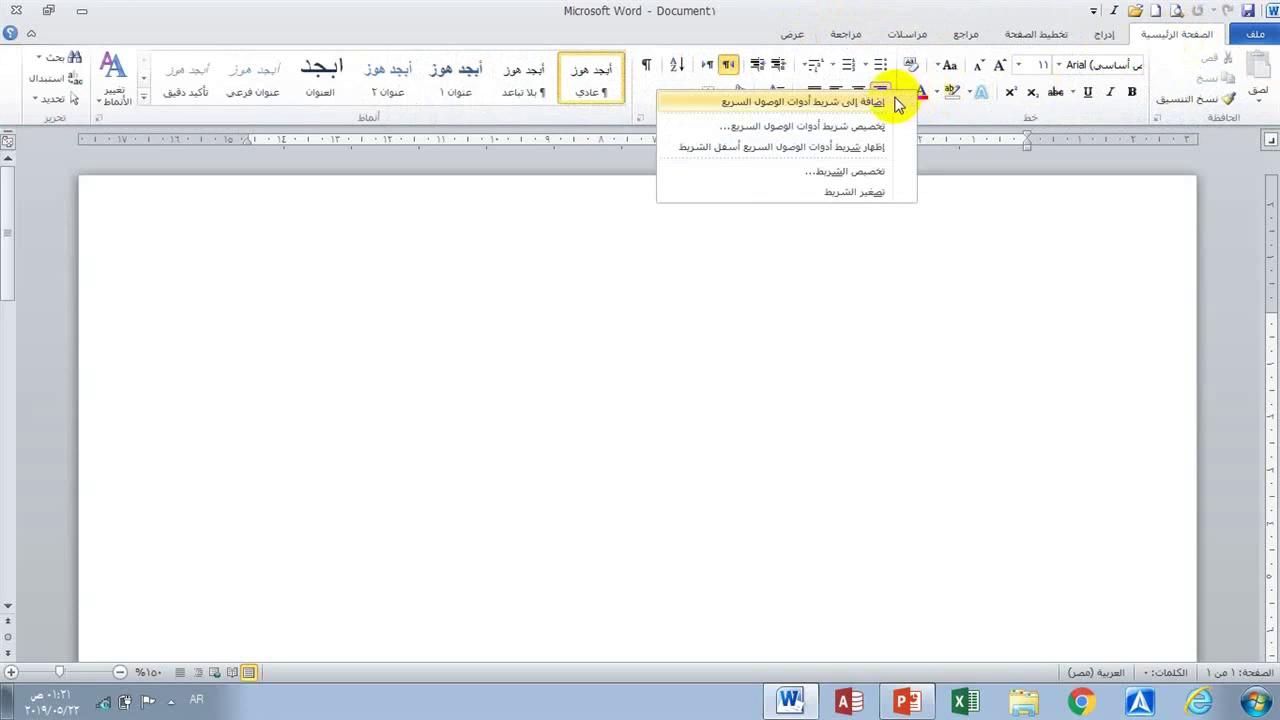
left_click(897, 102)
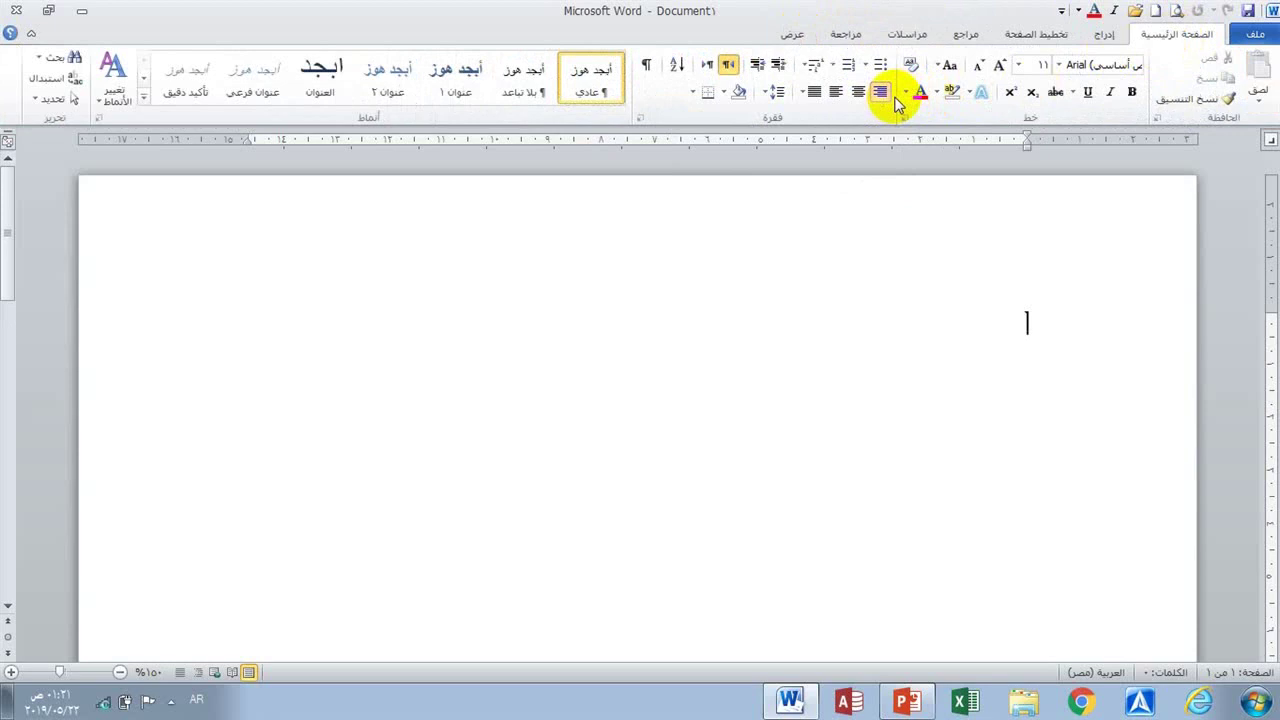
right_click(1097, 14)
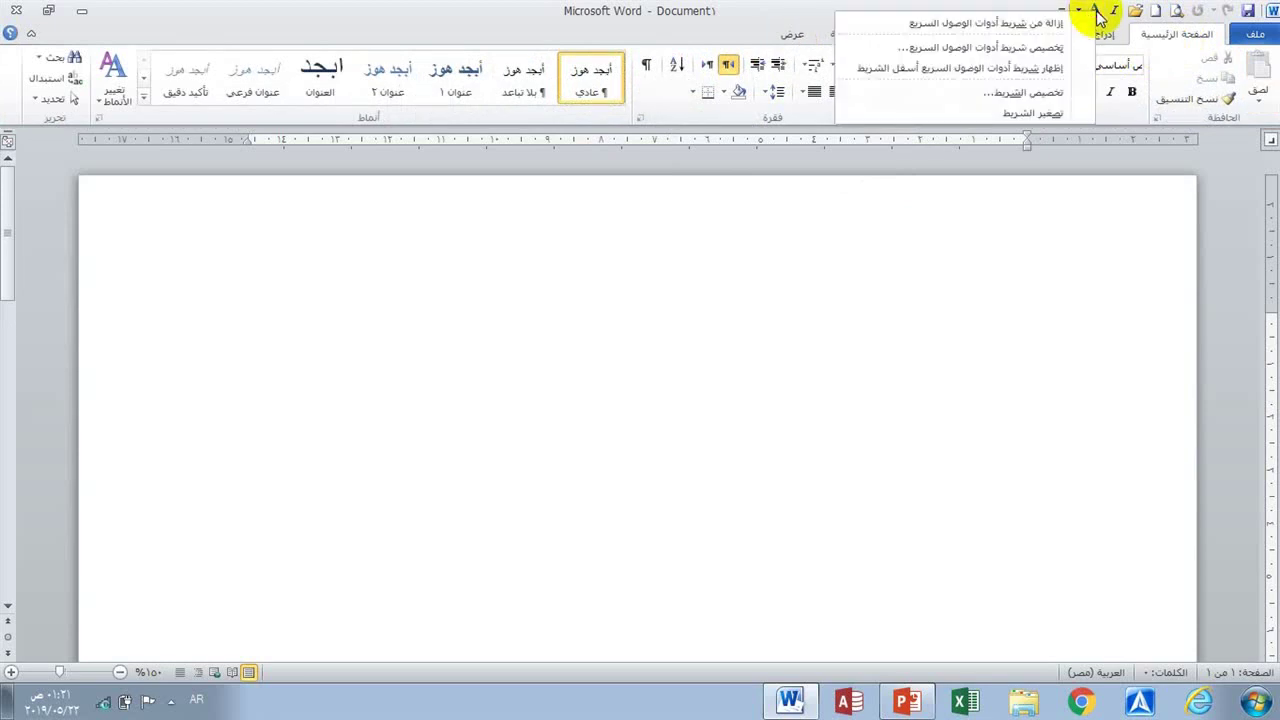
left_click(1020, 24)
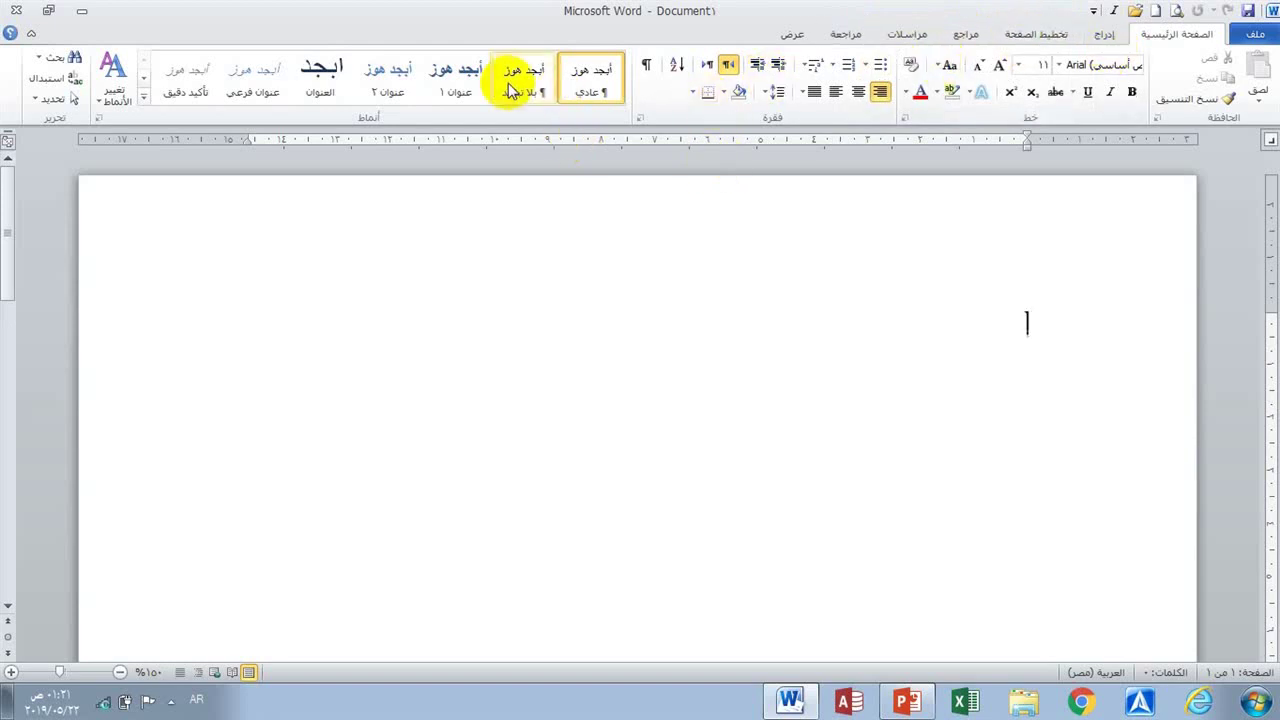
left_click(35, 35)
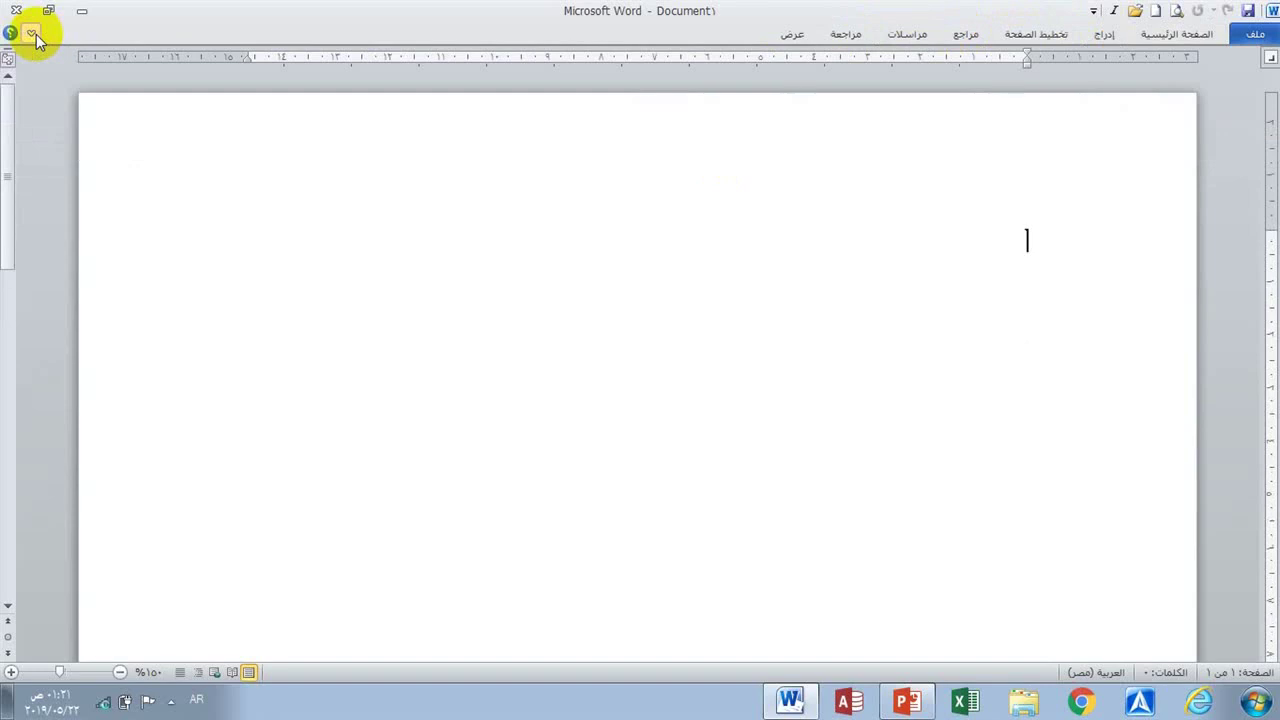
Step: Toggle the ribbon open and closed with the arrow and tab double-clicks, finally pinning it open on Home
left_click(33, 34)
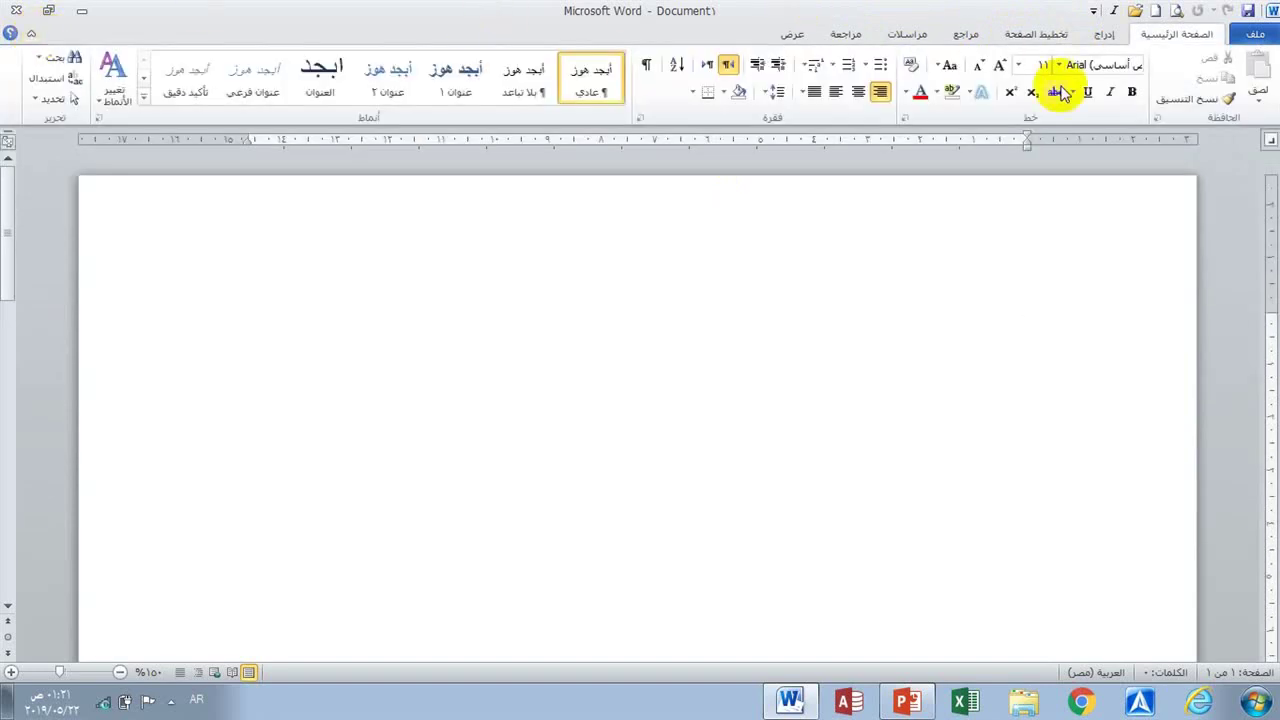
left_click(1107, 40)
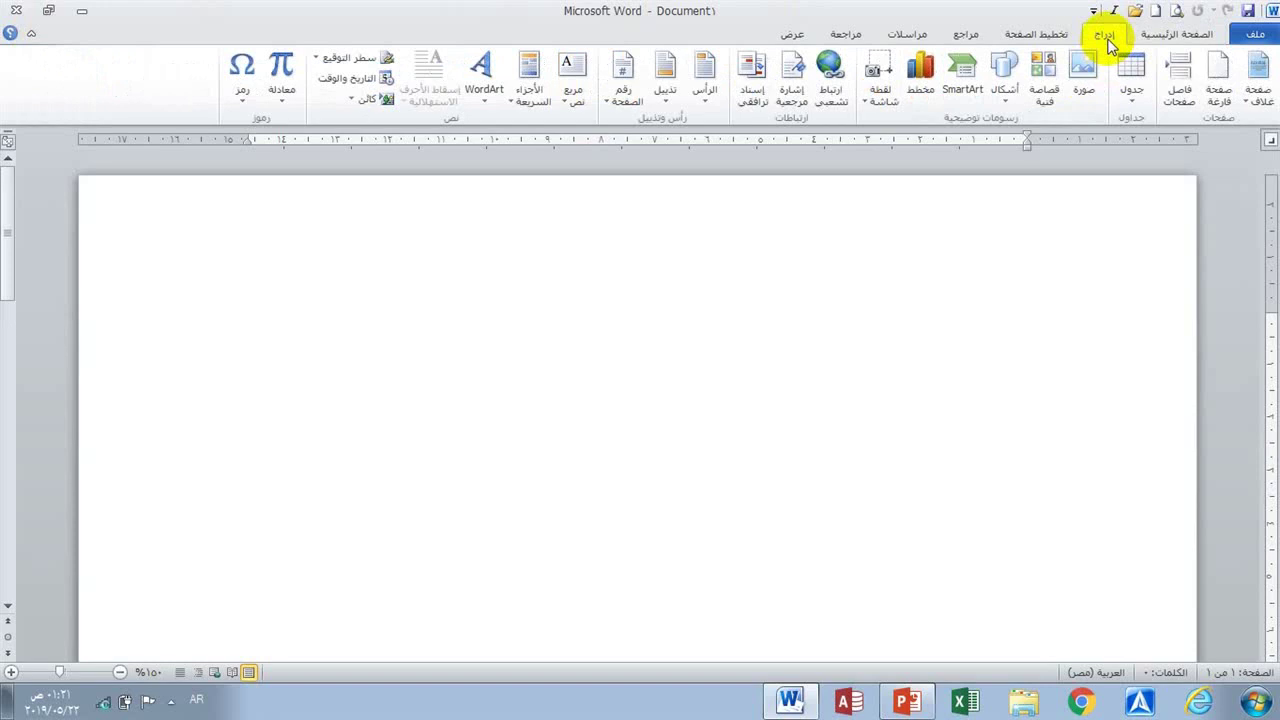
double_click(1107, 42)
left_click(1164, 38)
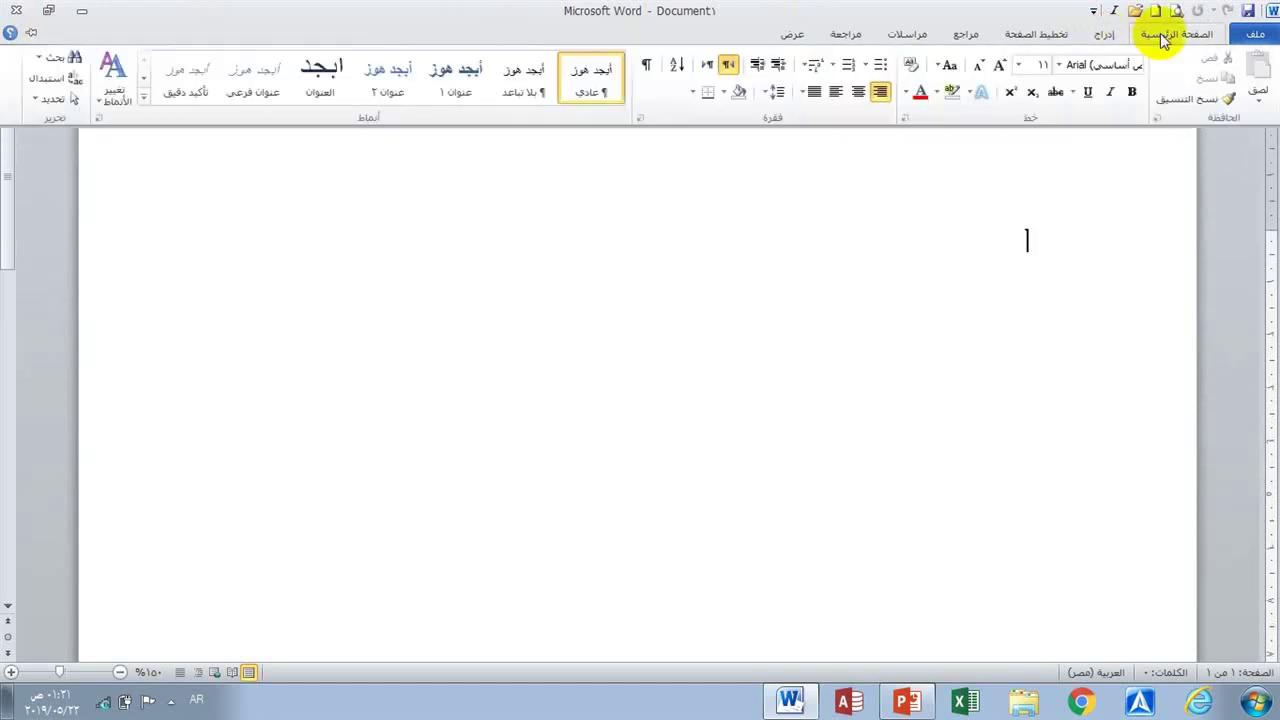
double_click(1110, 36)
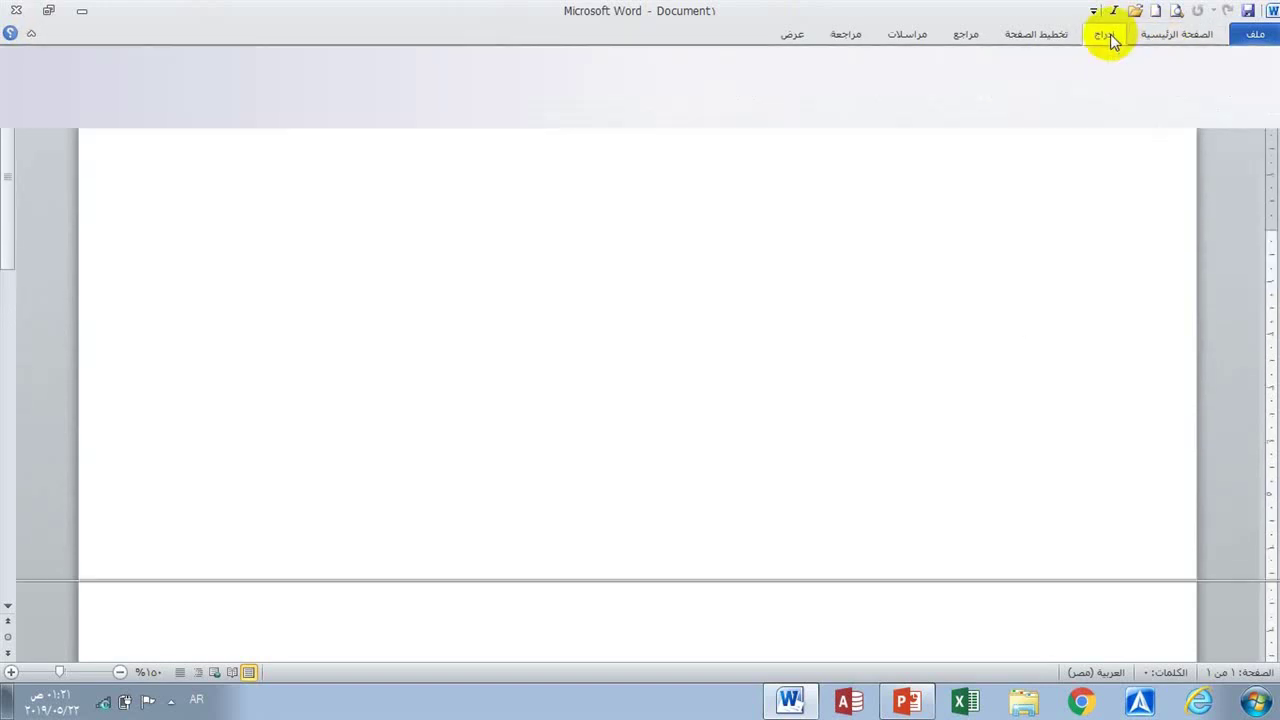
left_click(1110, 34)
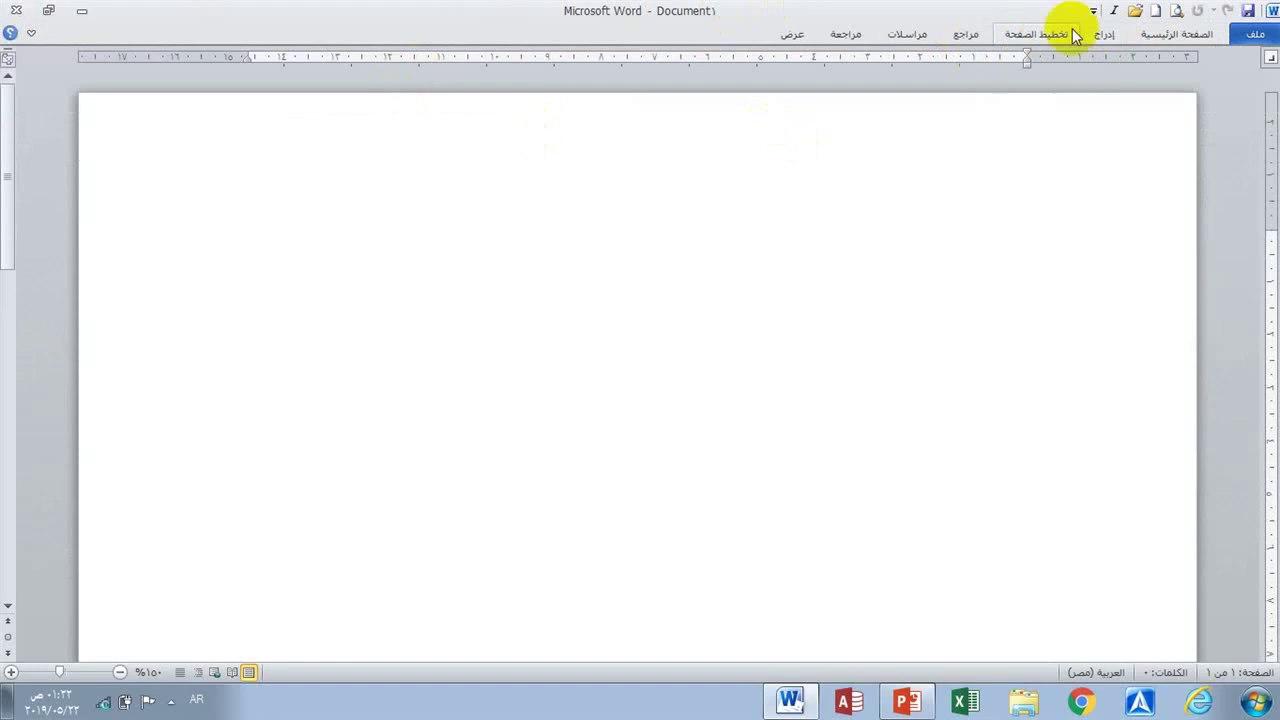
double_click(1176, 36)
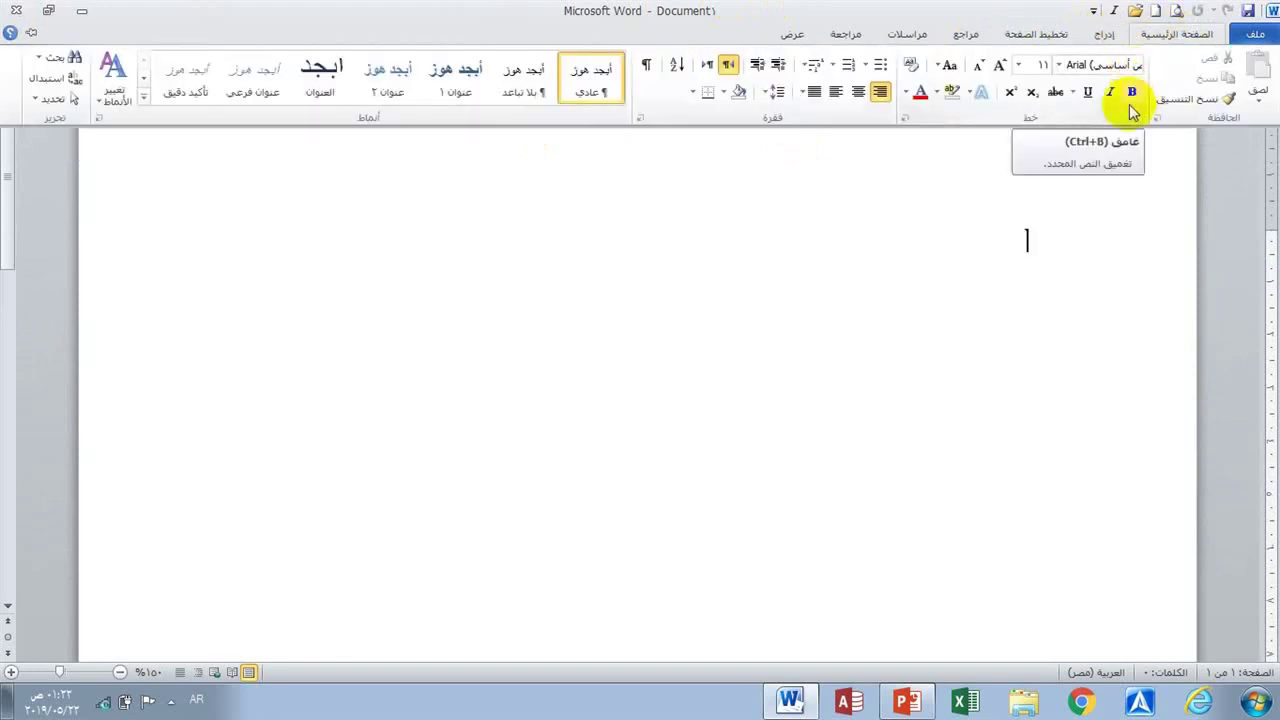
left_click(1089, 181)
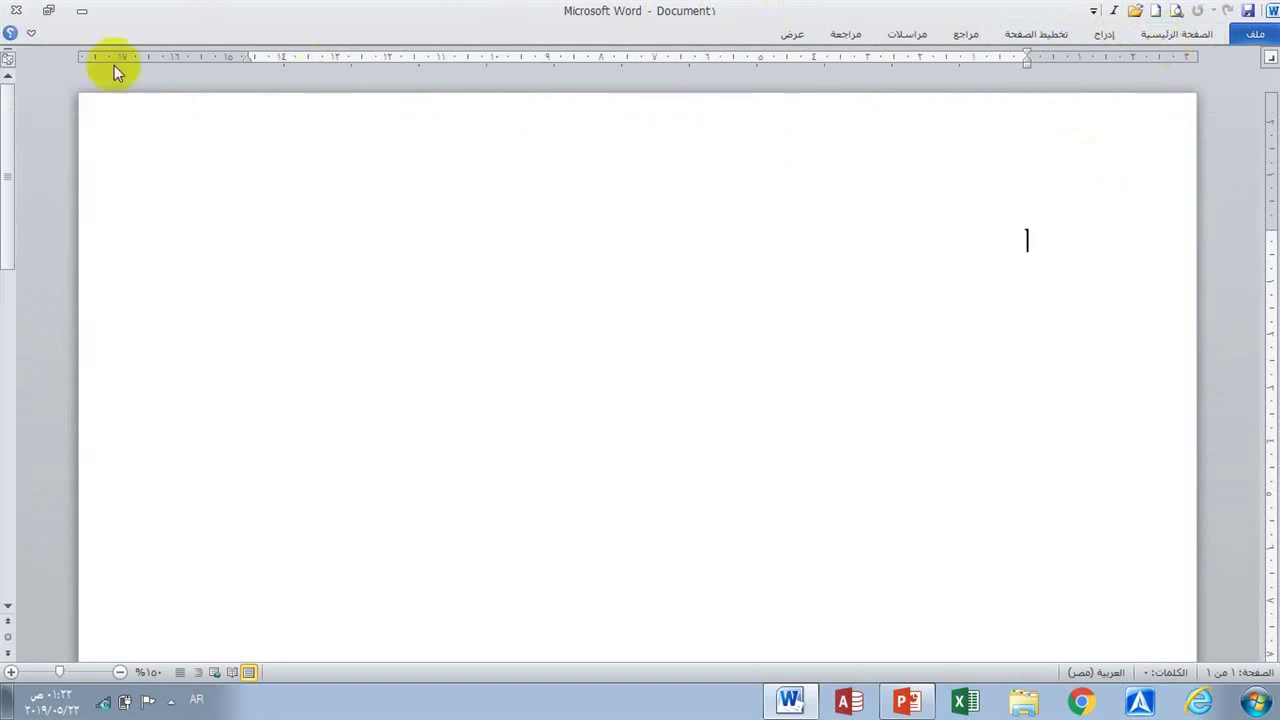
double_click(1155, 36)
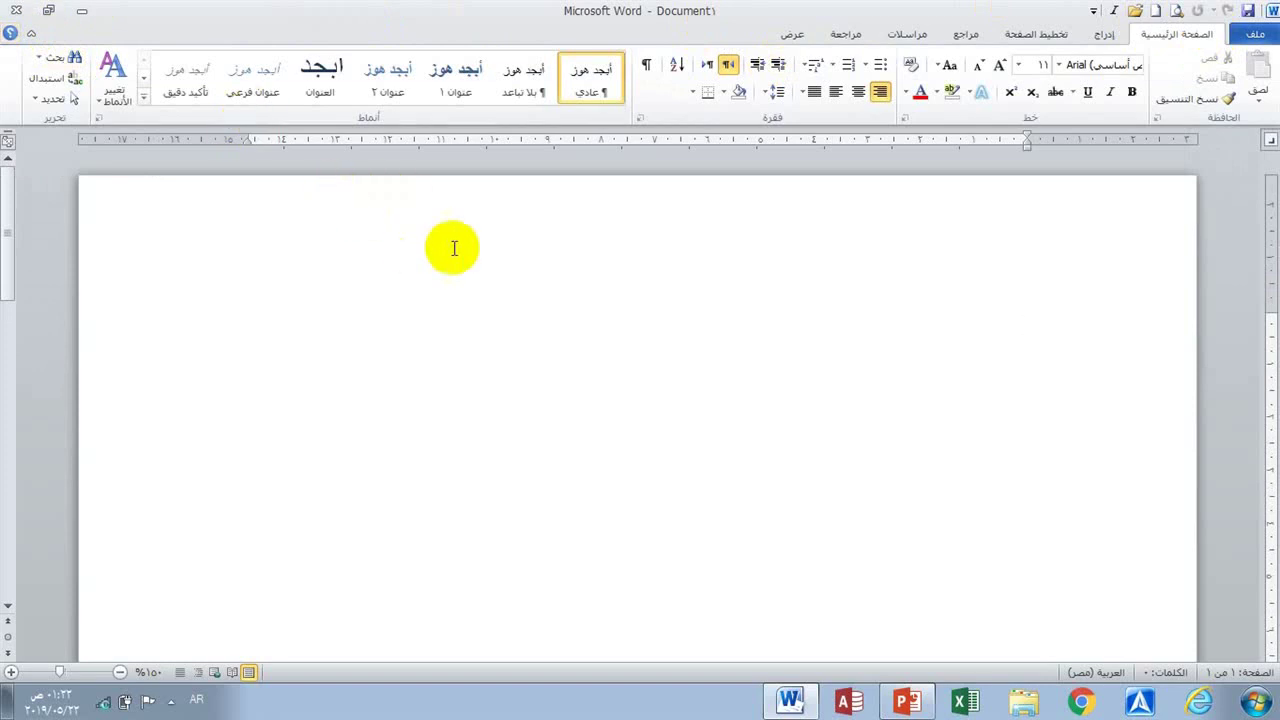
key("F1")
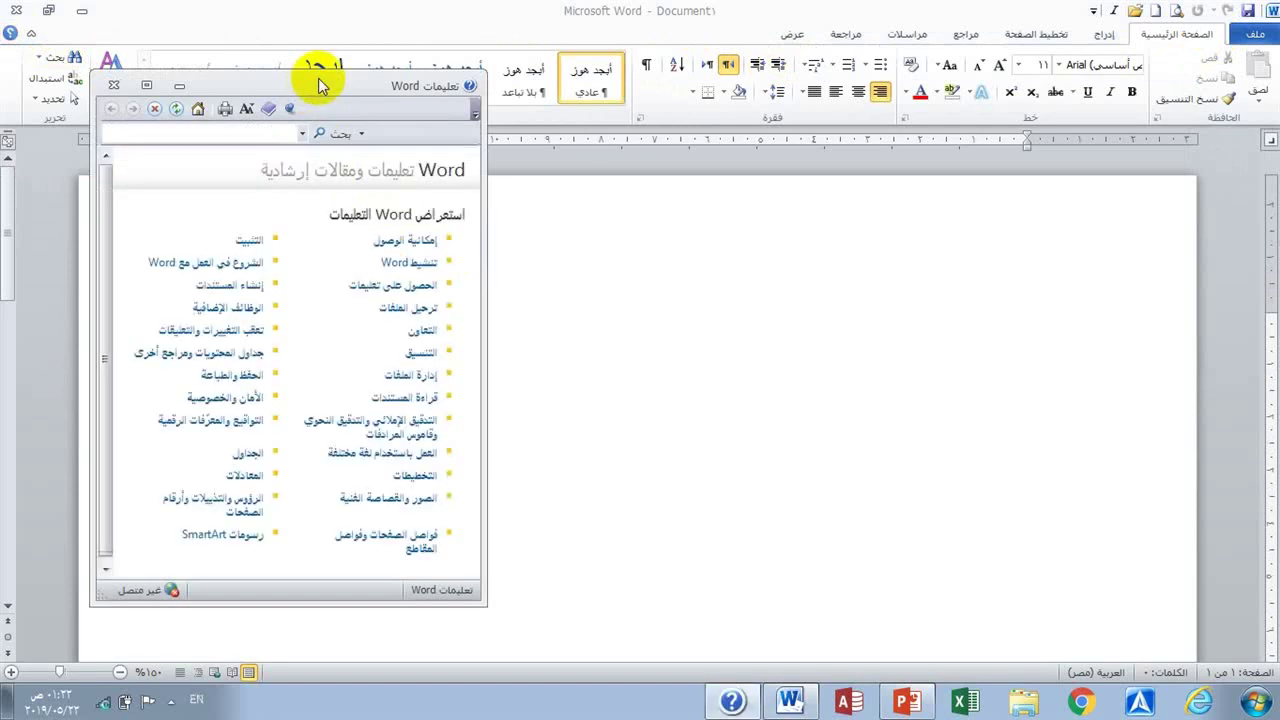
left_click_drag(320, 85, 752, 99)
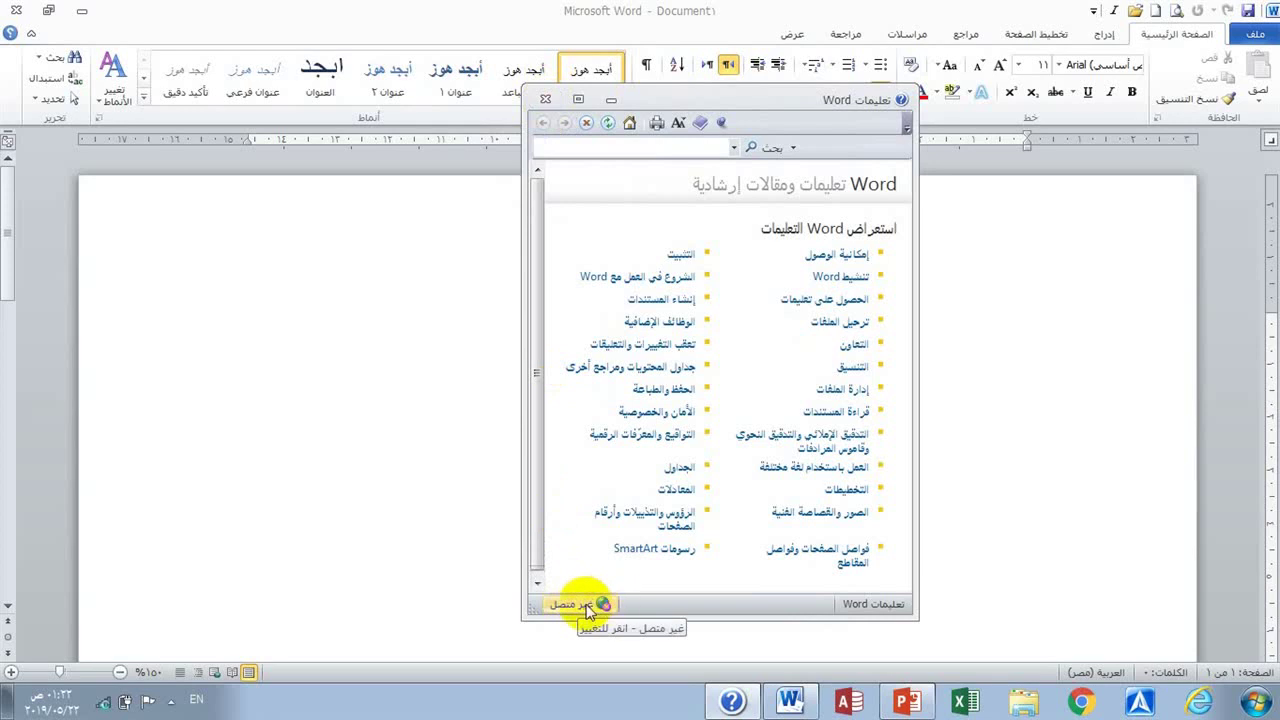
left_click(543, 100)
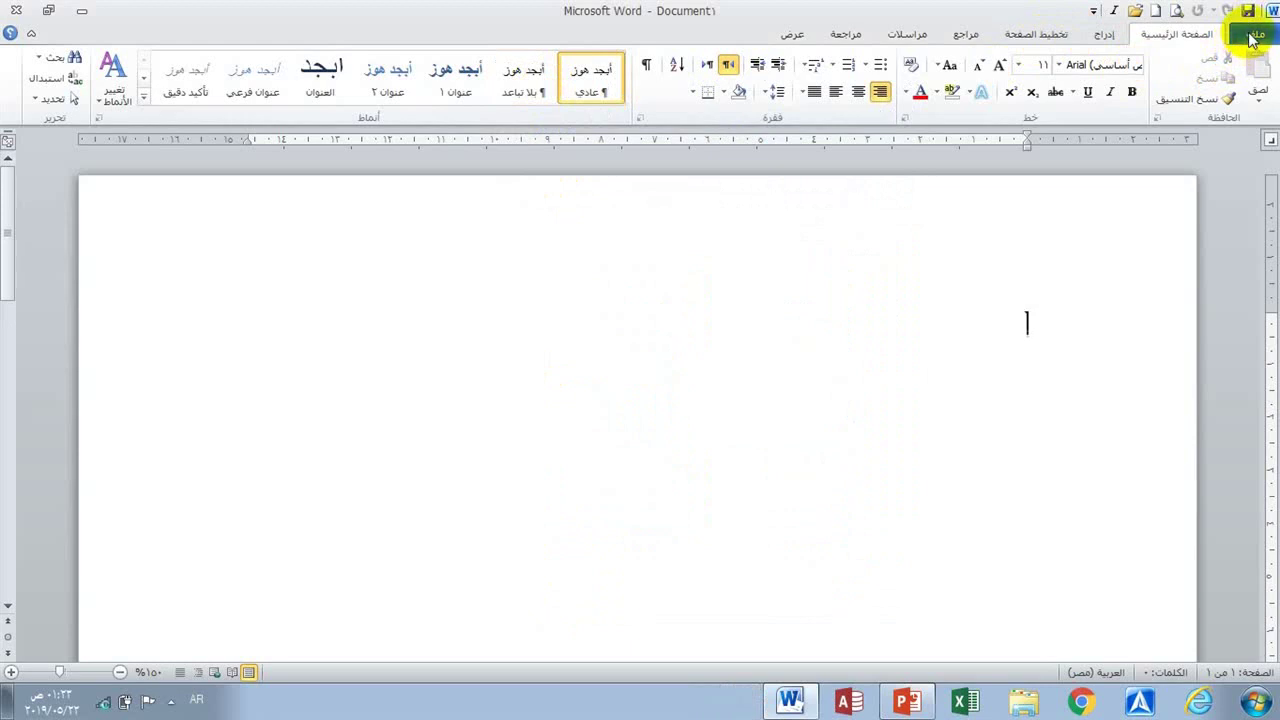
left_click(1252, 36)
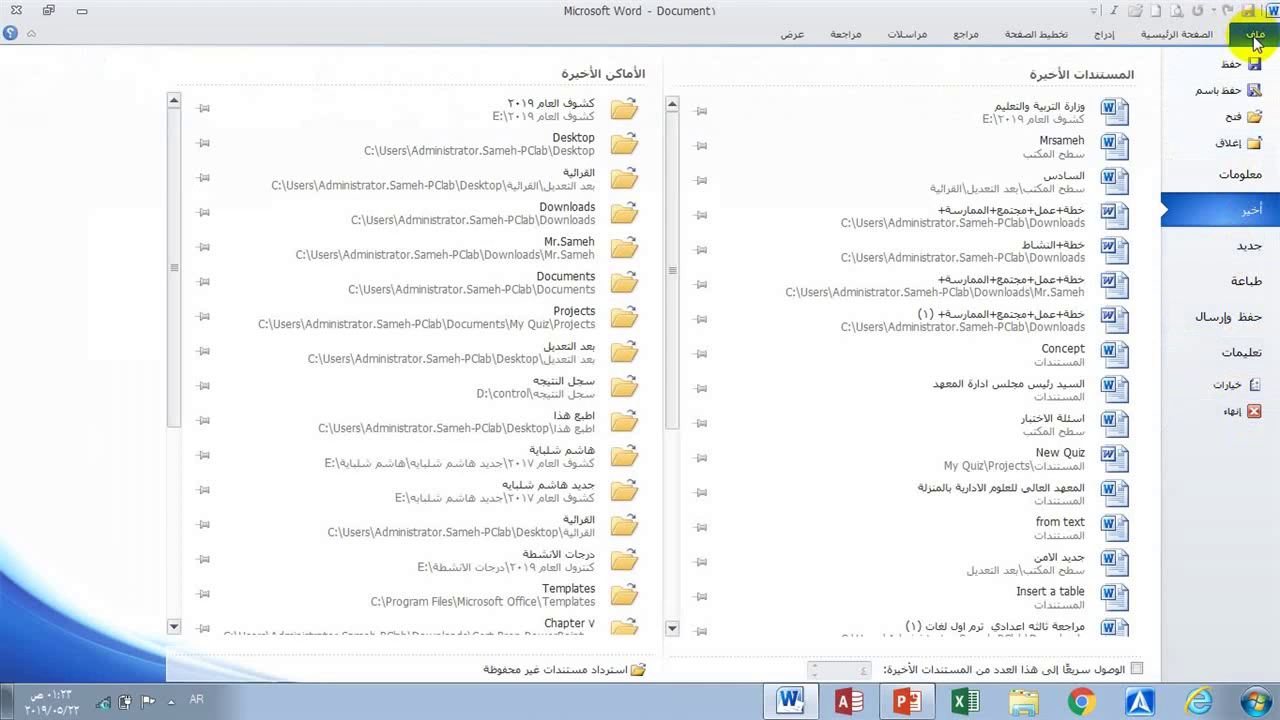
key("Escape")
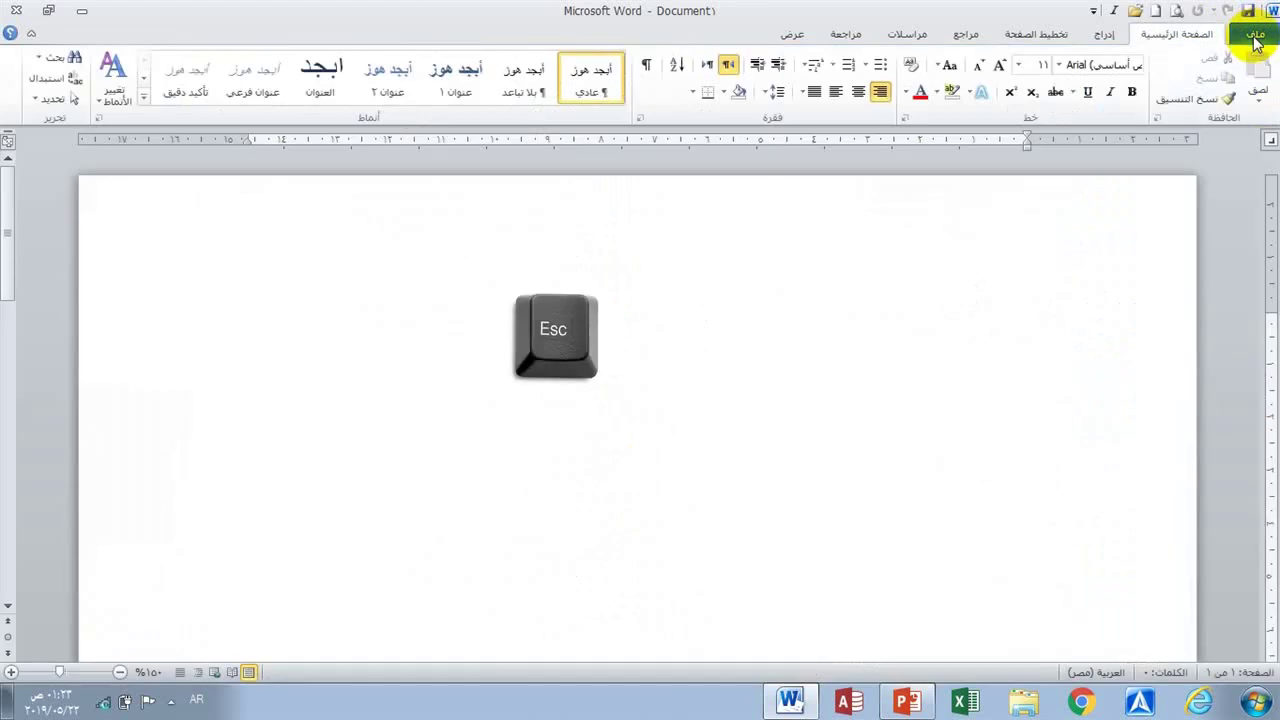
left_click(1256, 40)
key("Escape")
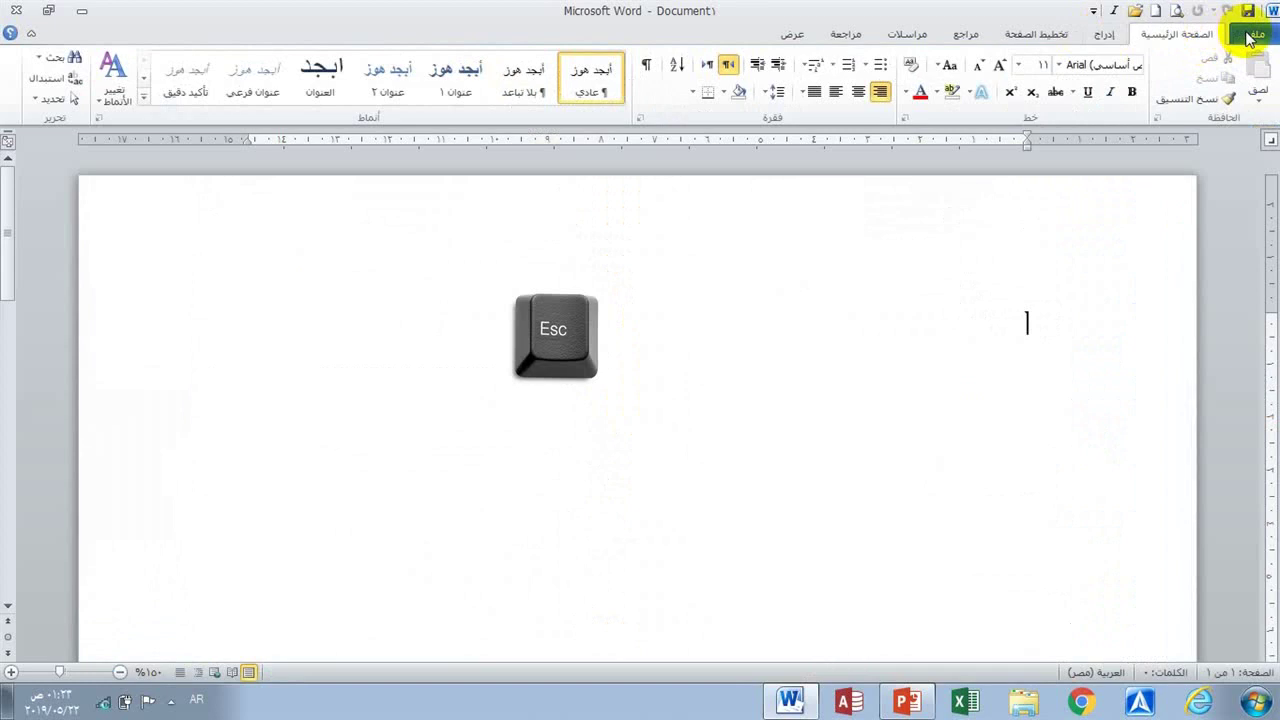
left_click(1250, 38)
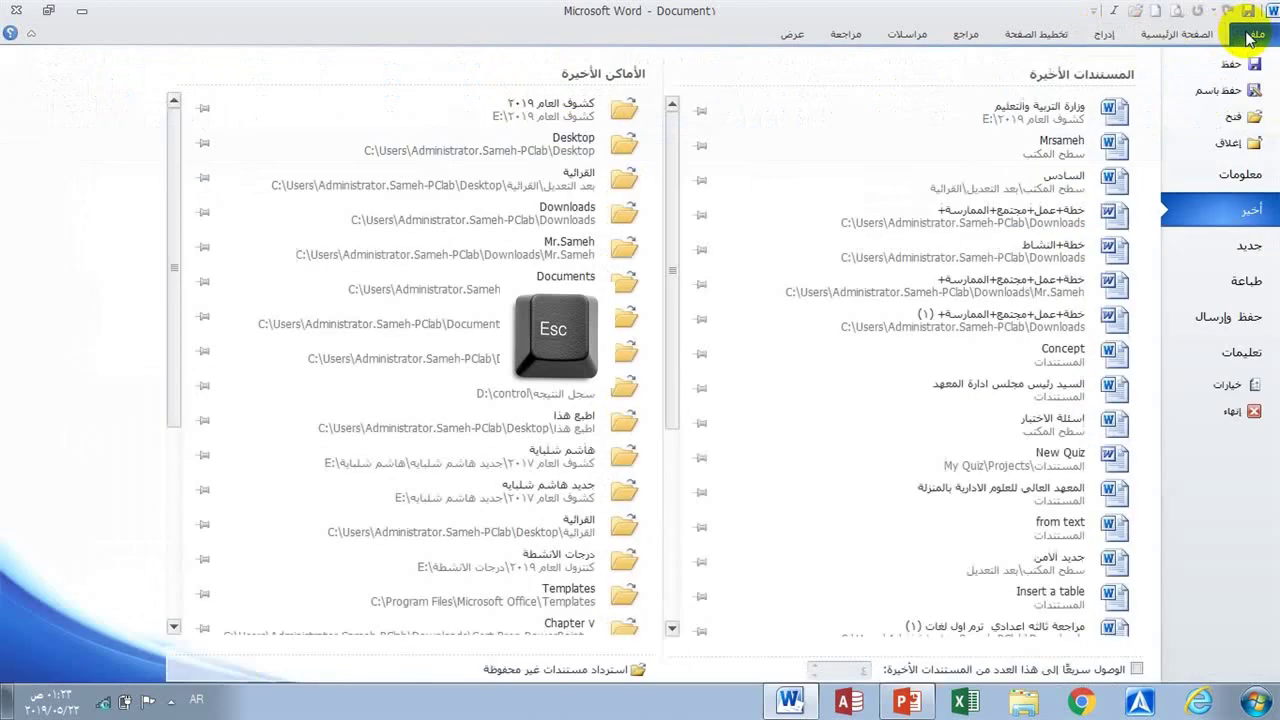
left_click(1195, 45)
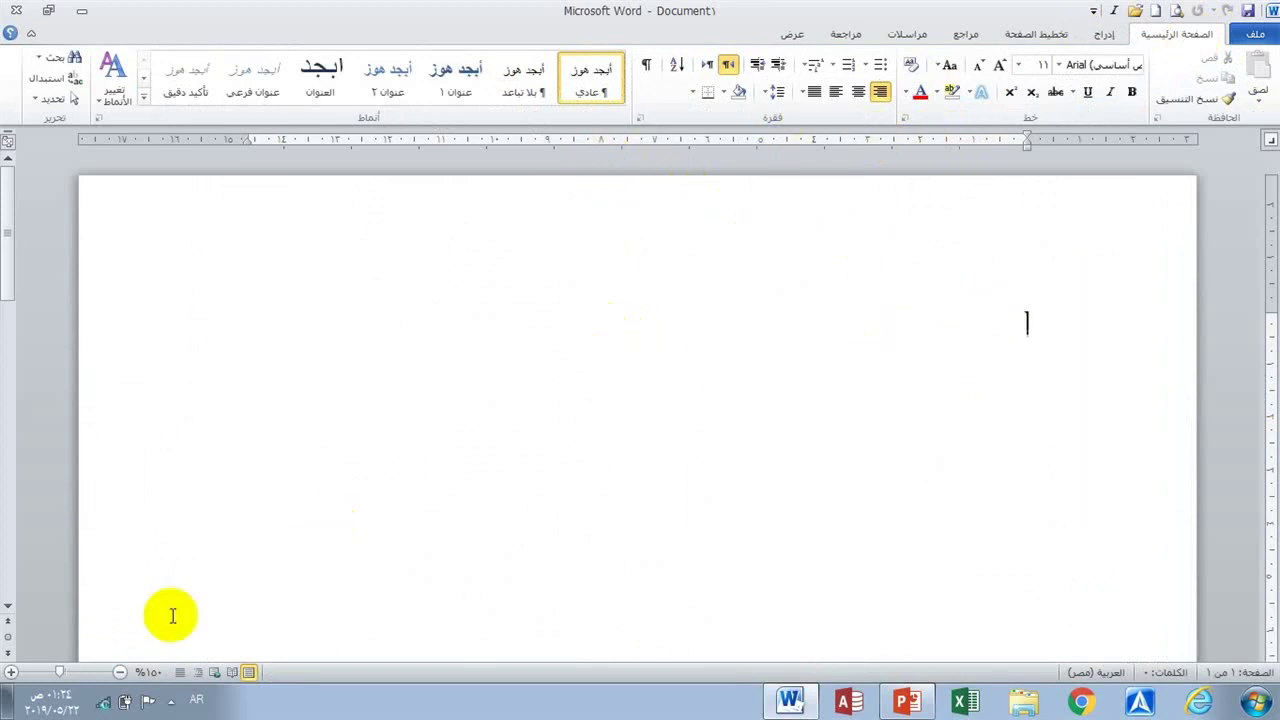
left_click(120, 672)
left_click(120, 672)
left_click(120, 672)
left_click(118, 672)
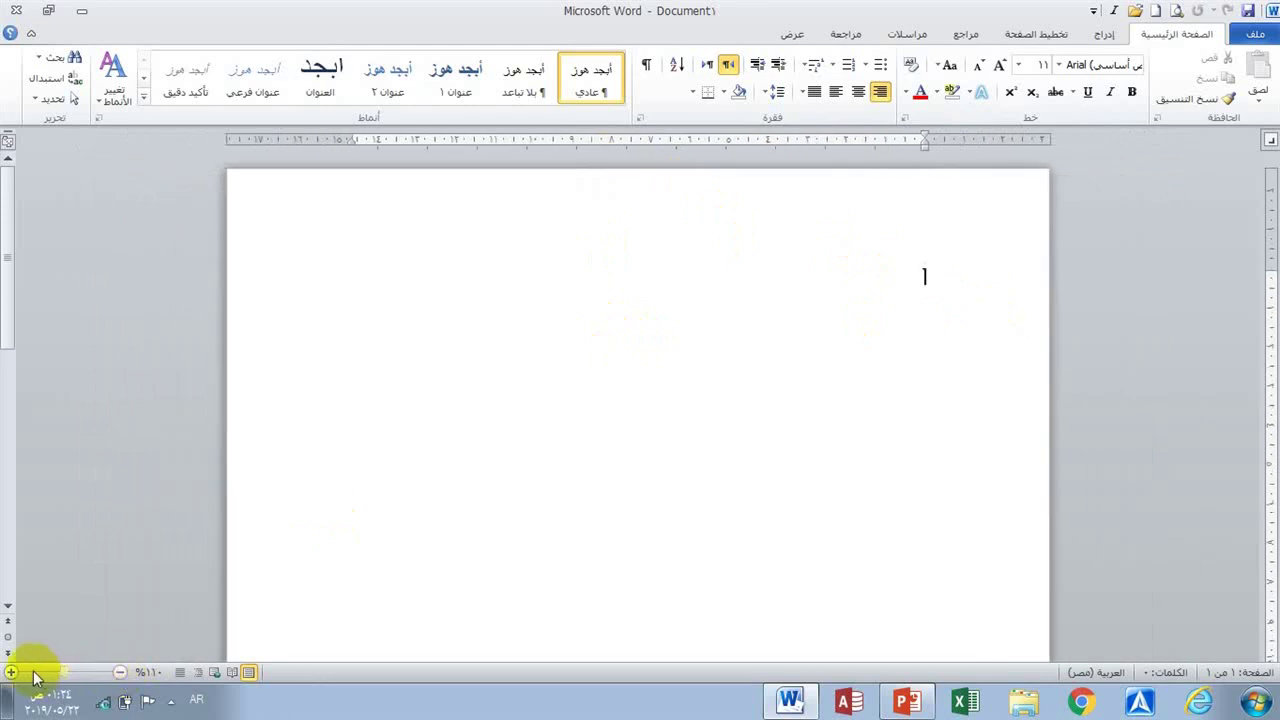
left_click(10, 672)
left_click(10, 672)
left_click(10, 672)
left_click(10, 672)
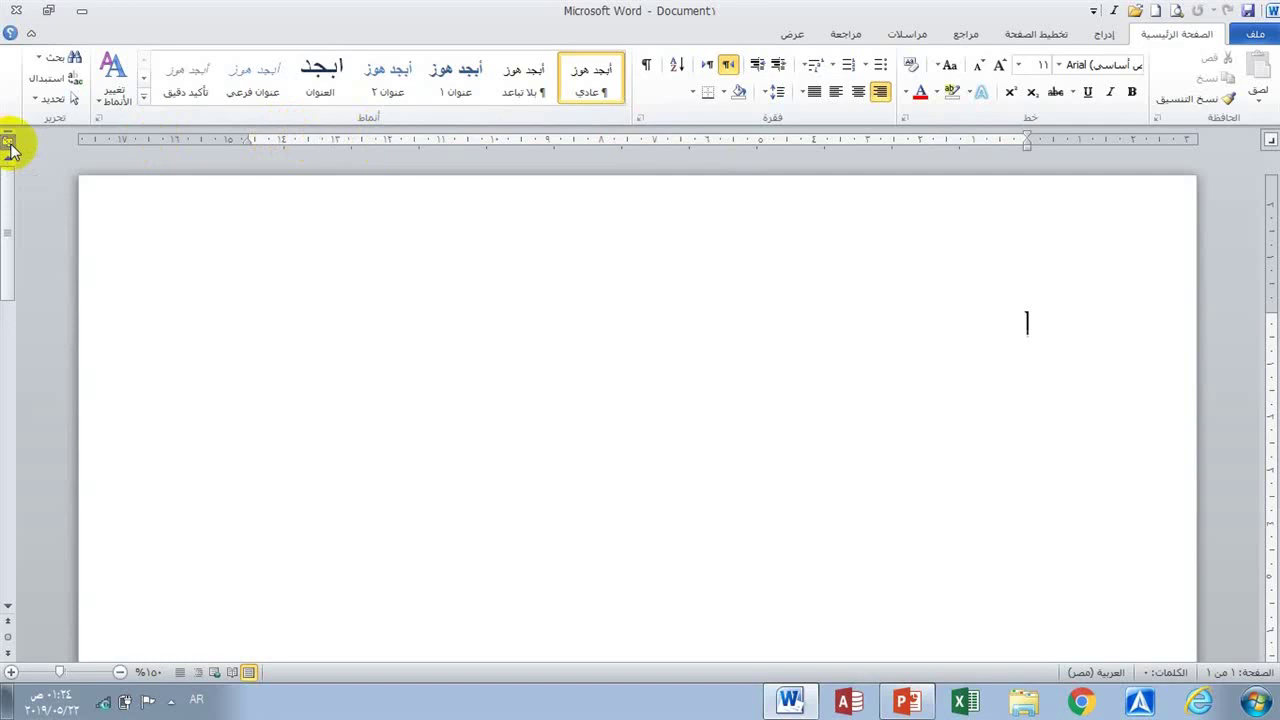
Step: Toggle the ruler off and on, including via the View tab's Ruler checkbox, then indent the empty line with one Tab
left_click(9, 145)
left_click(9, 145)
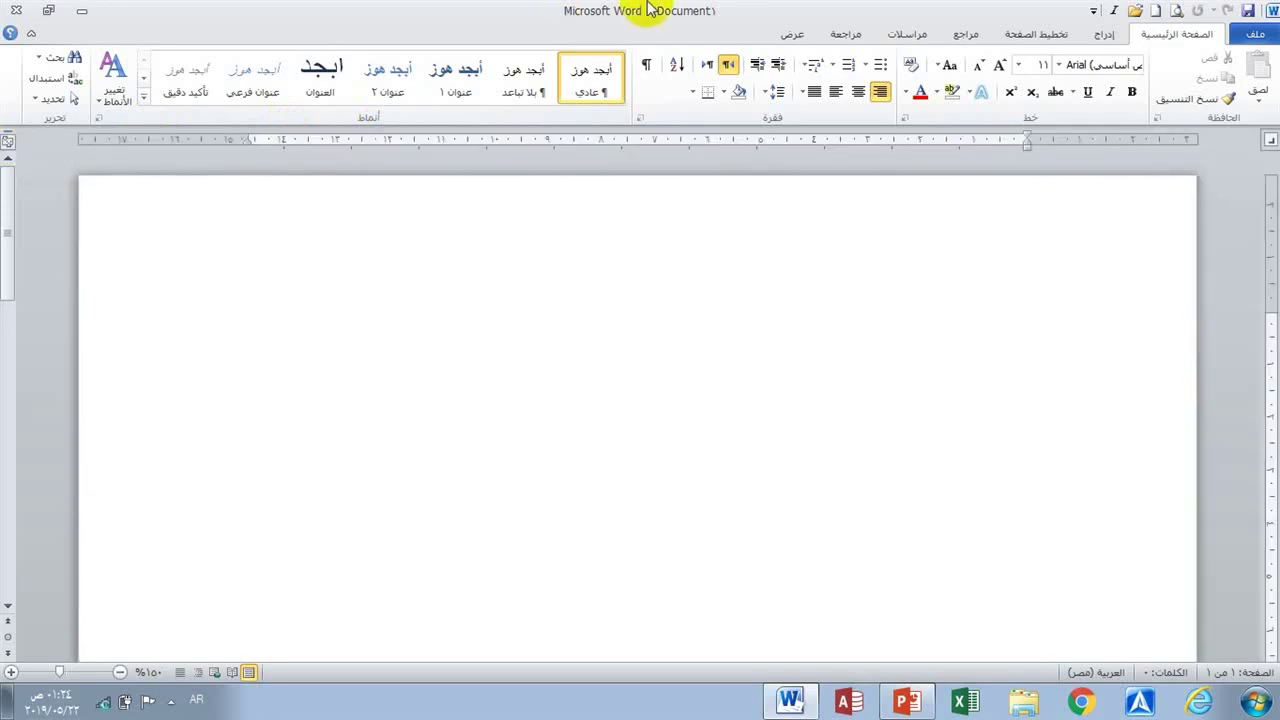
left_click(790, 36)
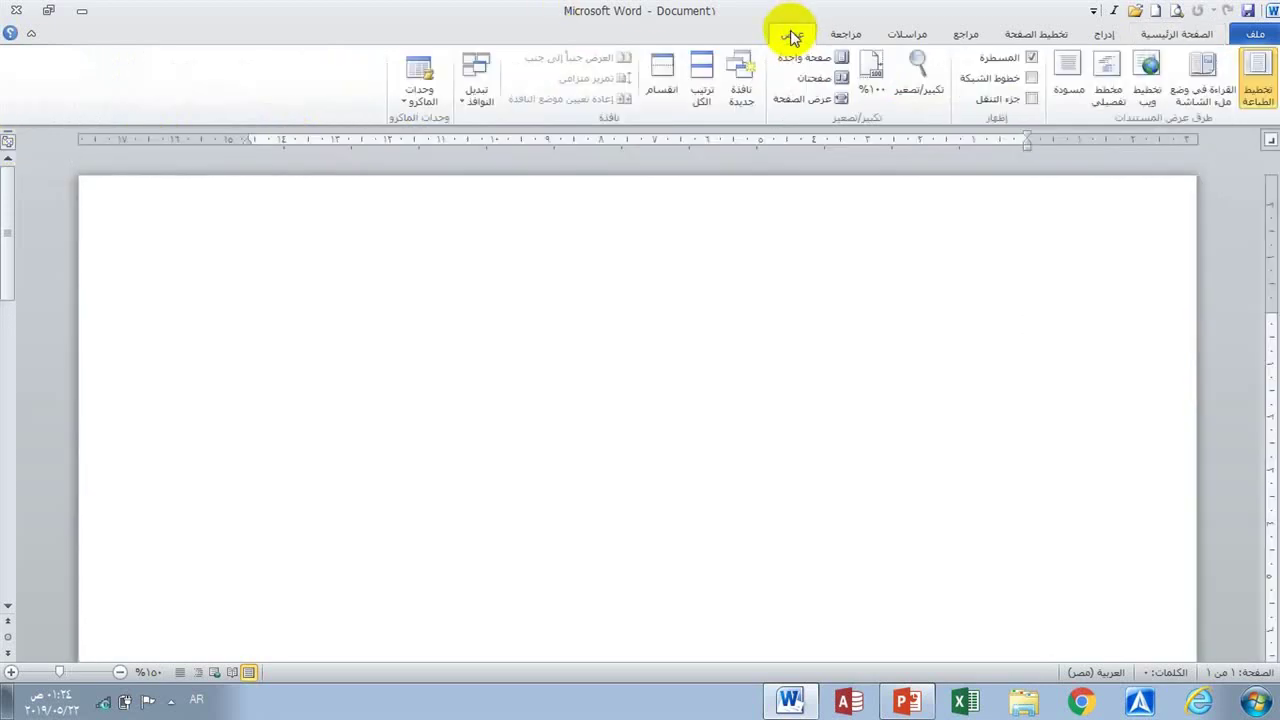
left_click(1030, 58)
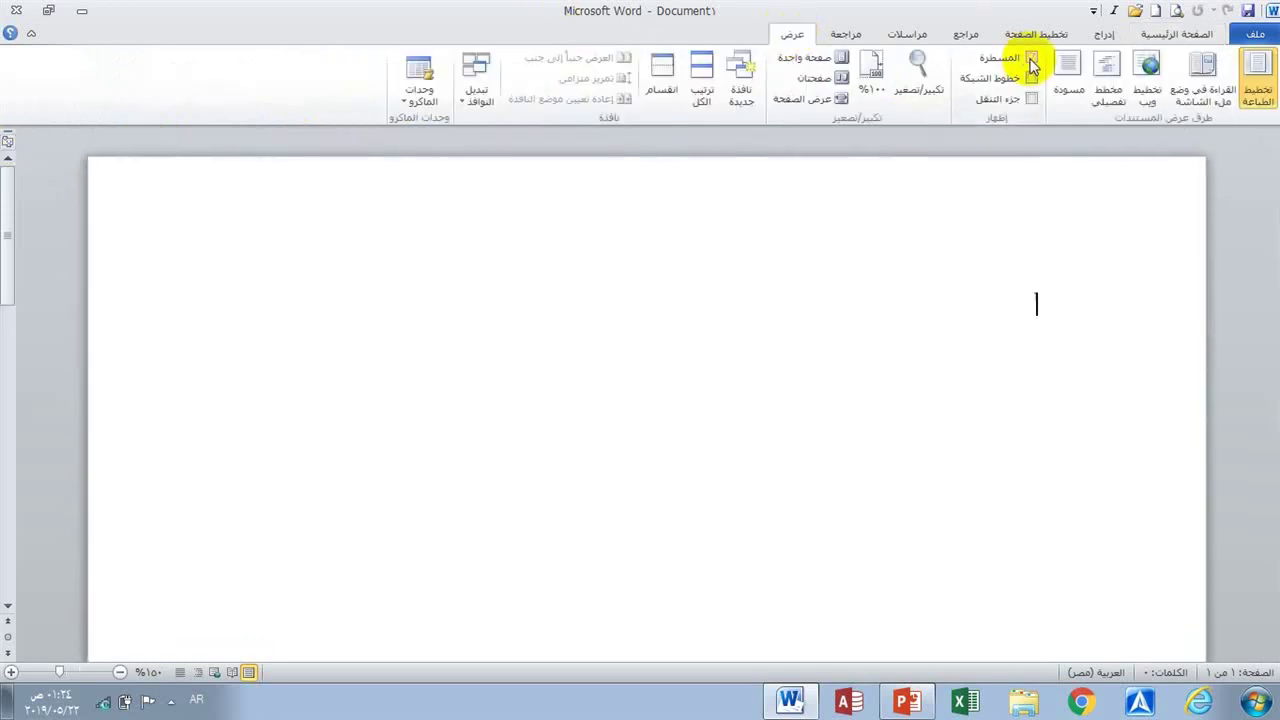
left_click(1031, 60)
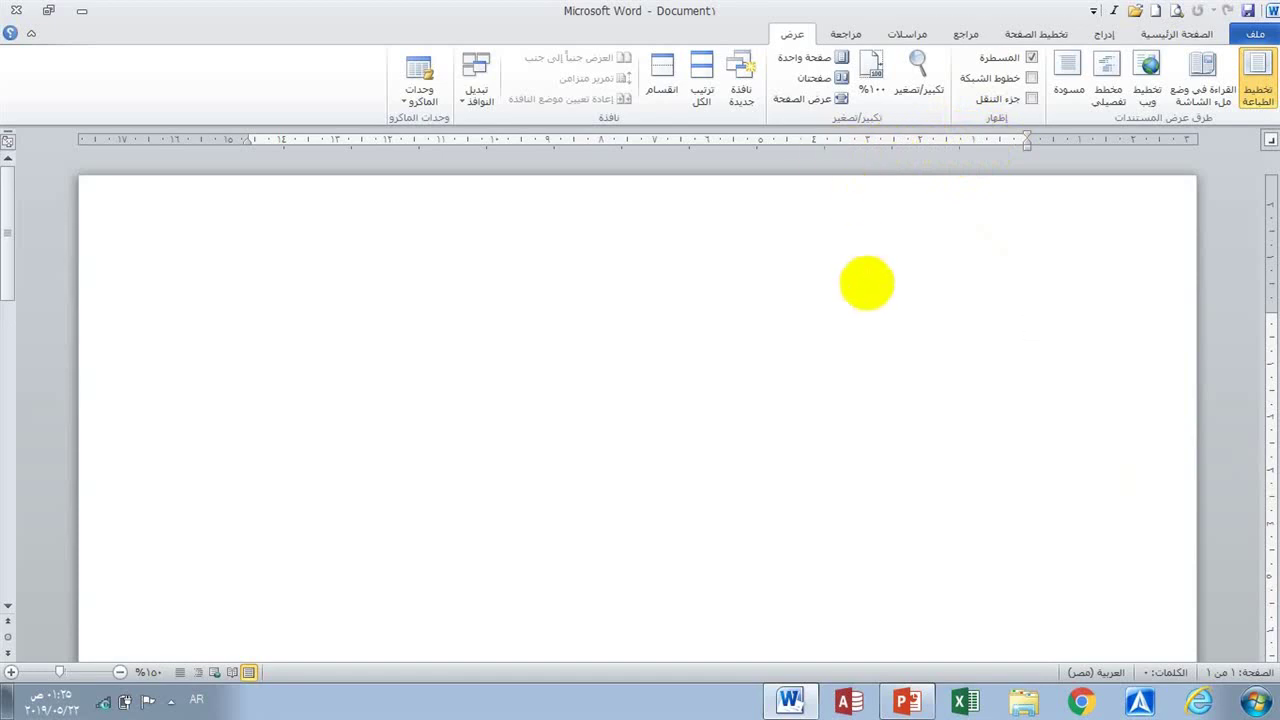
left_click(920, 257)
key("Tab")
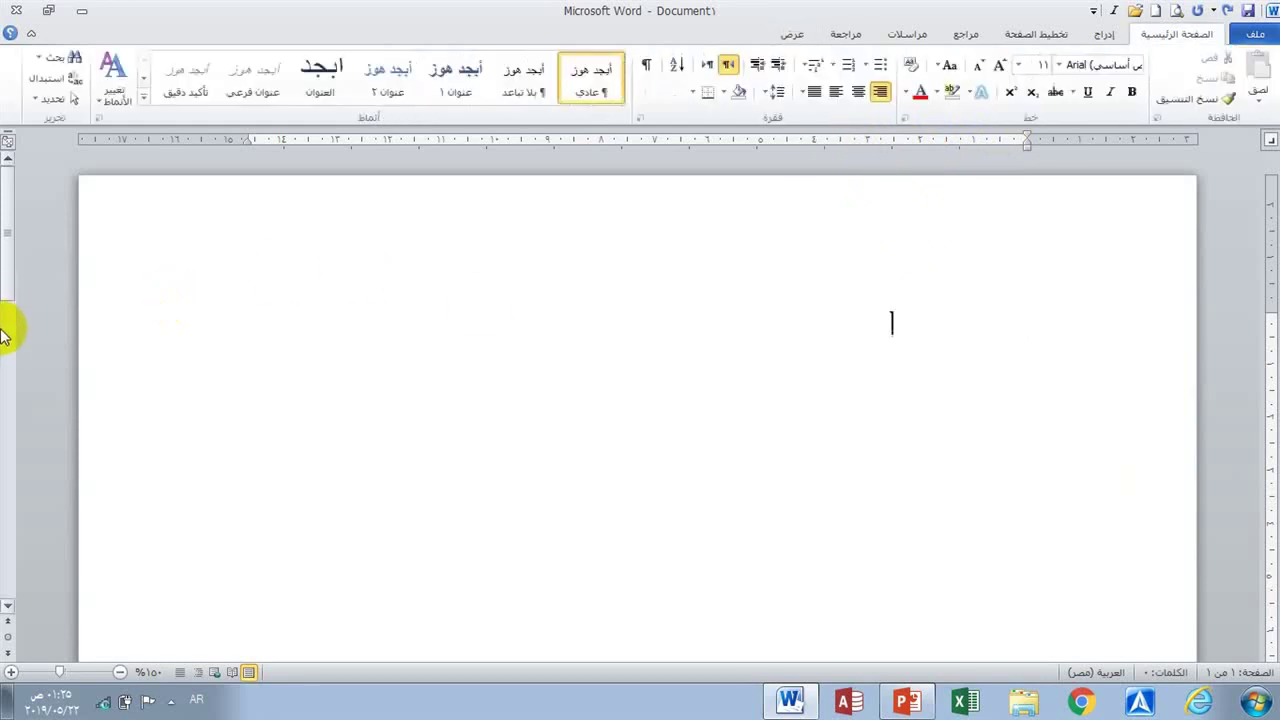
Step: Click along the vertical scrollbar, then zoom the page in to 210%
left_click(4, 340)
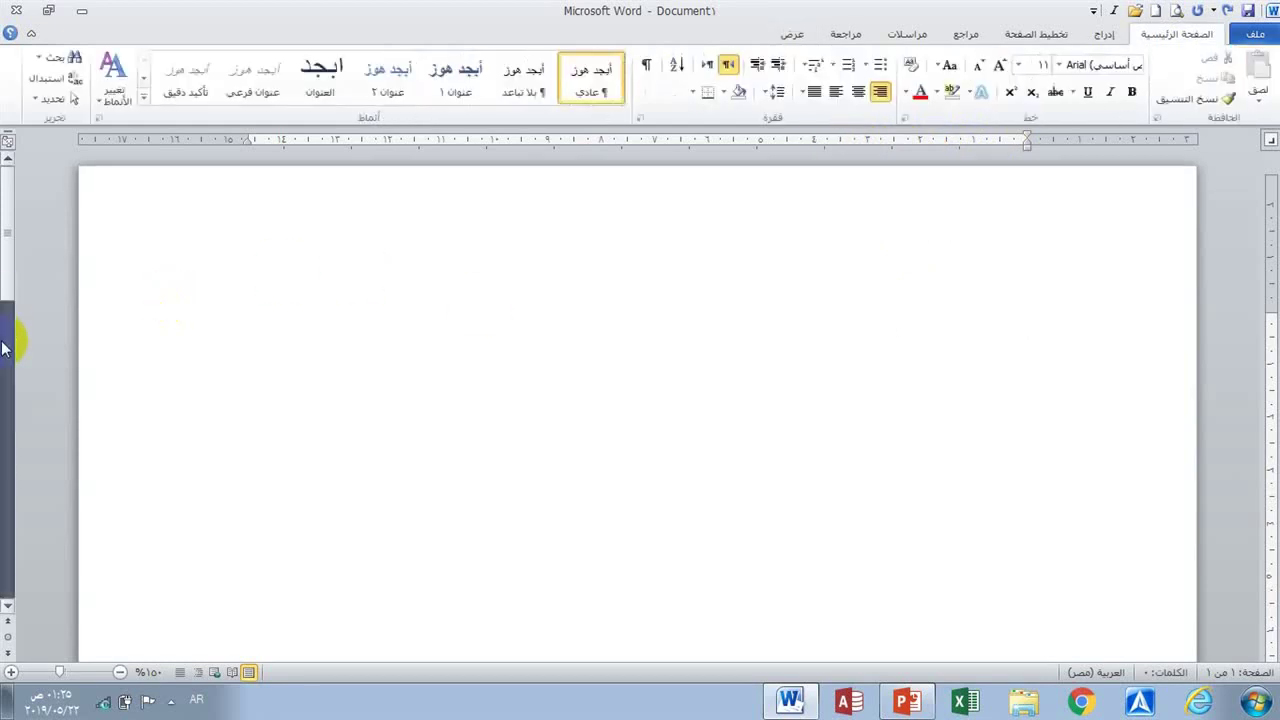
left_click(8, 209)
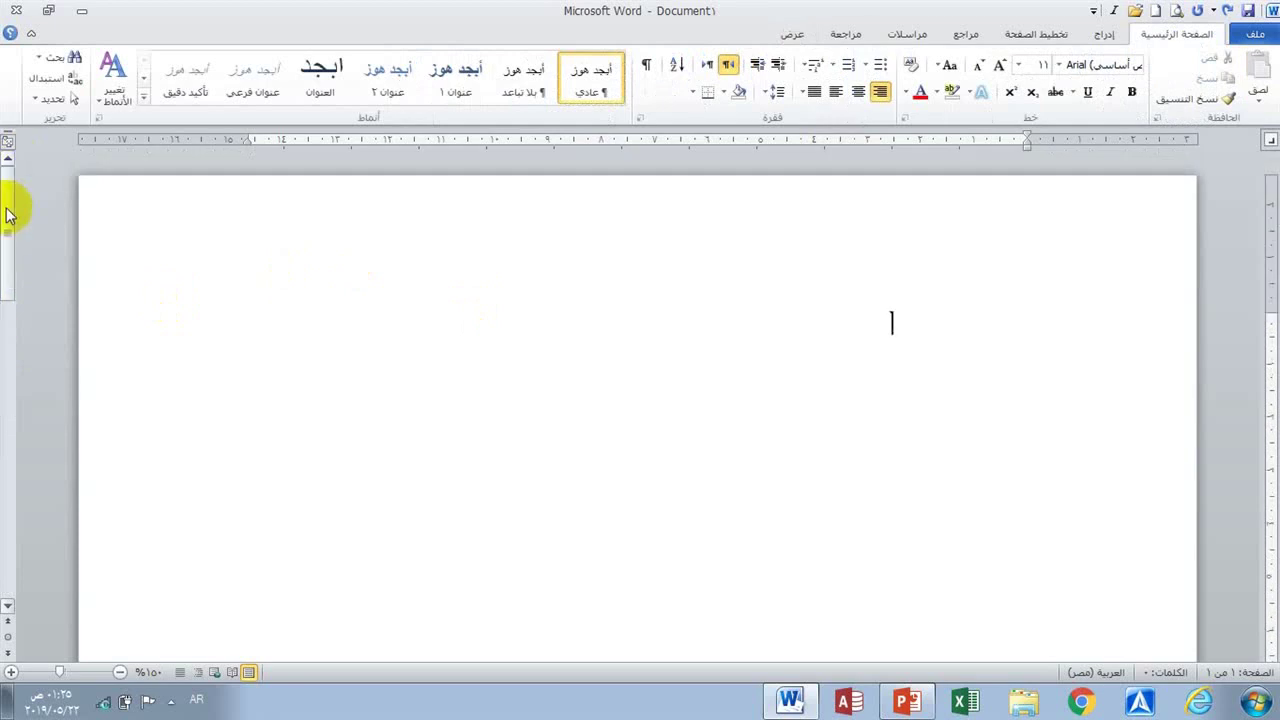
left_click(8, 362)
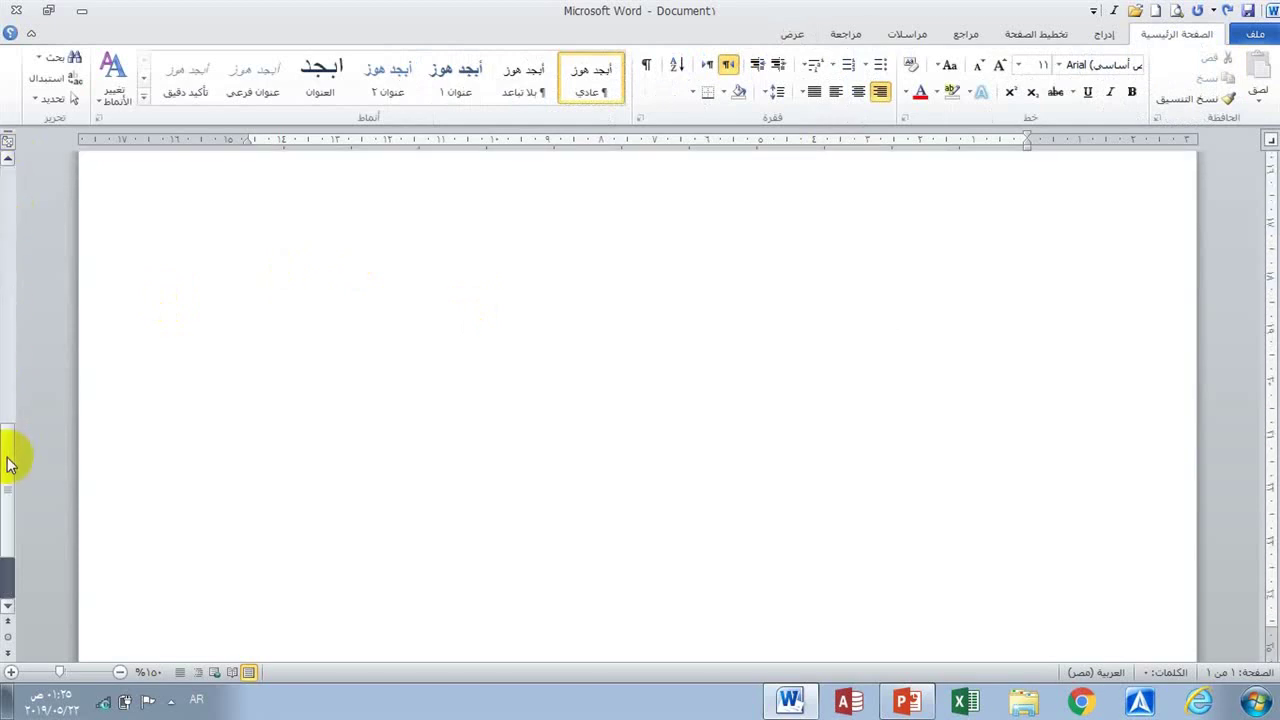
left_click(8, 190)
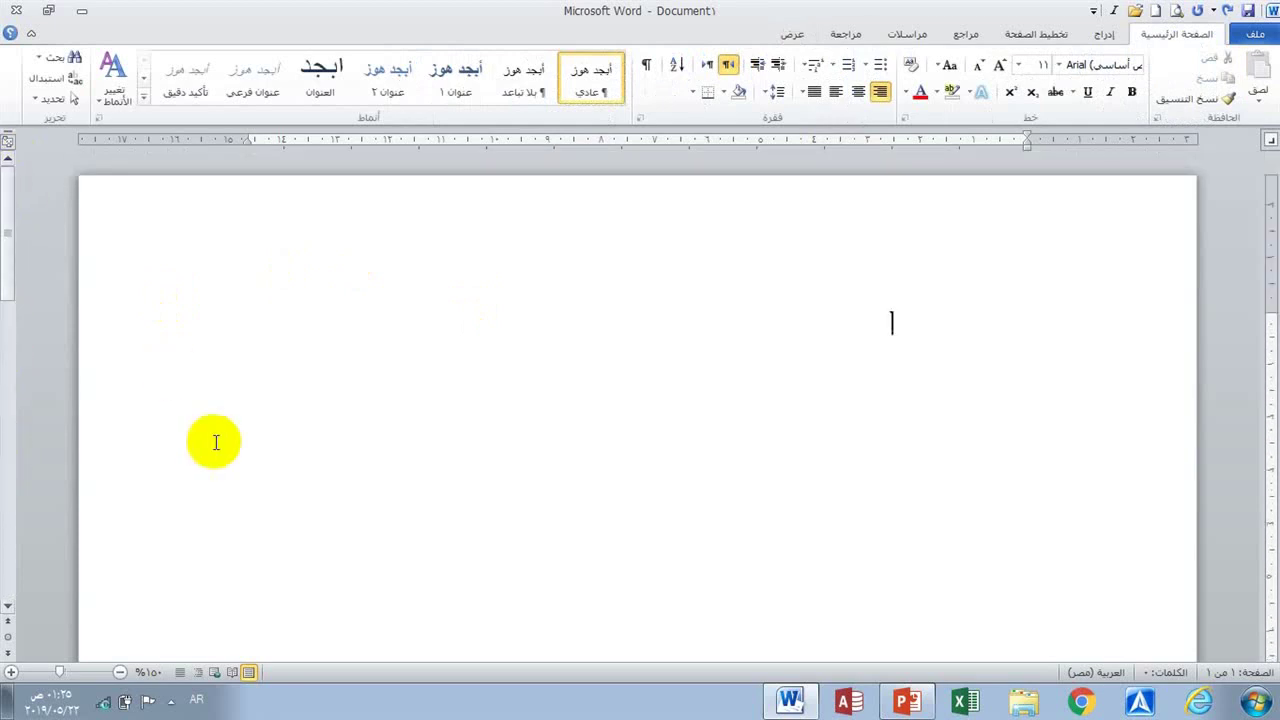
left_click(11, 672)
left_click(11, 672)
left_click(11, 672)
left_click(11, 672)
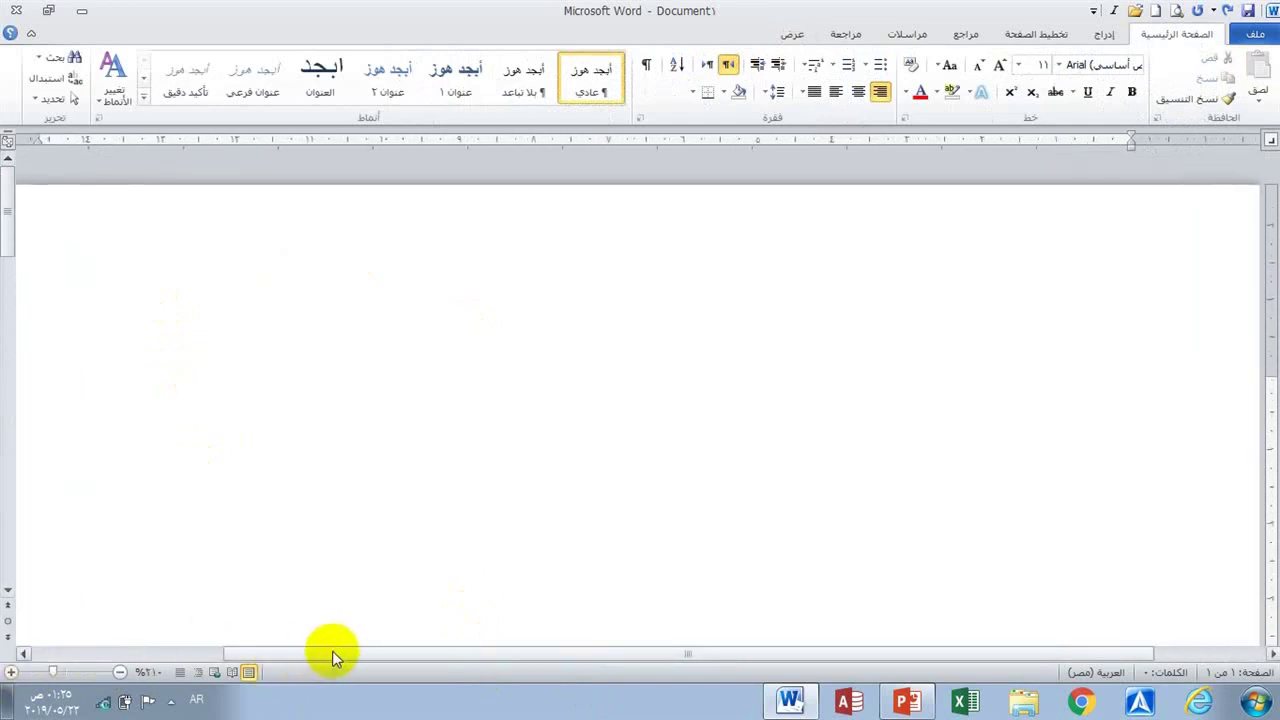
left_click(168, 652)
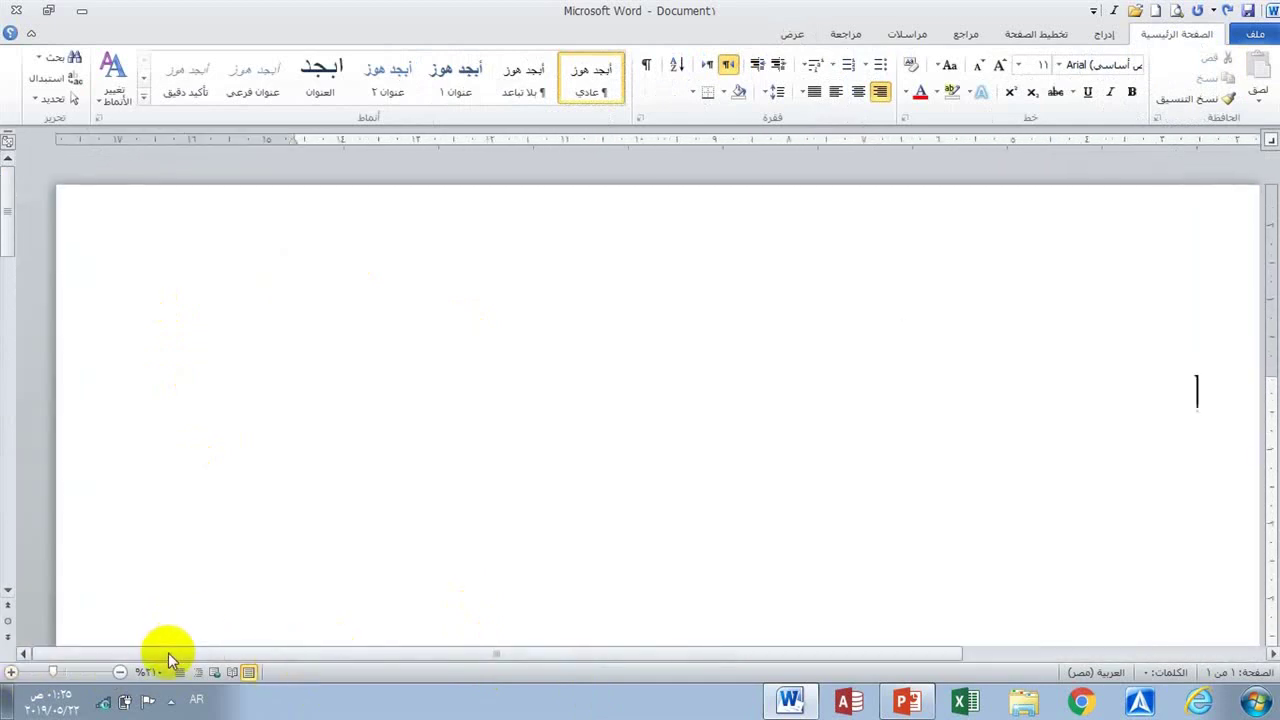
left_click(1035, 656)
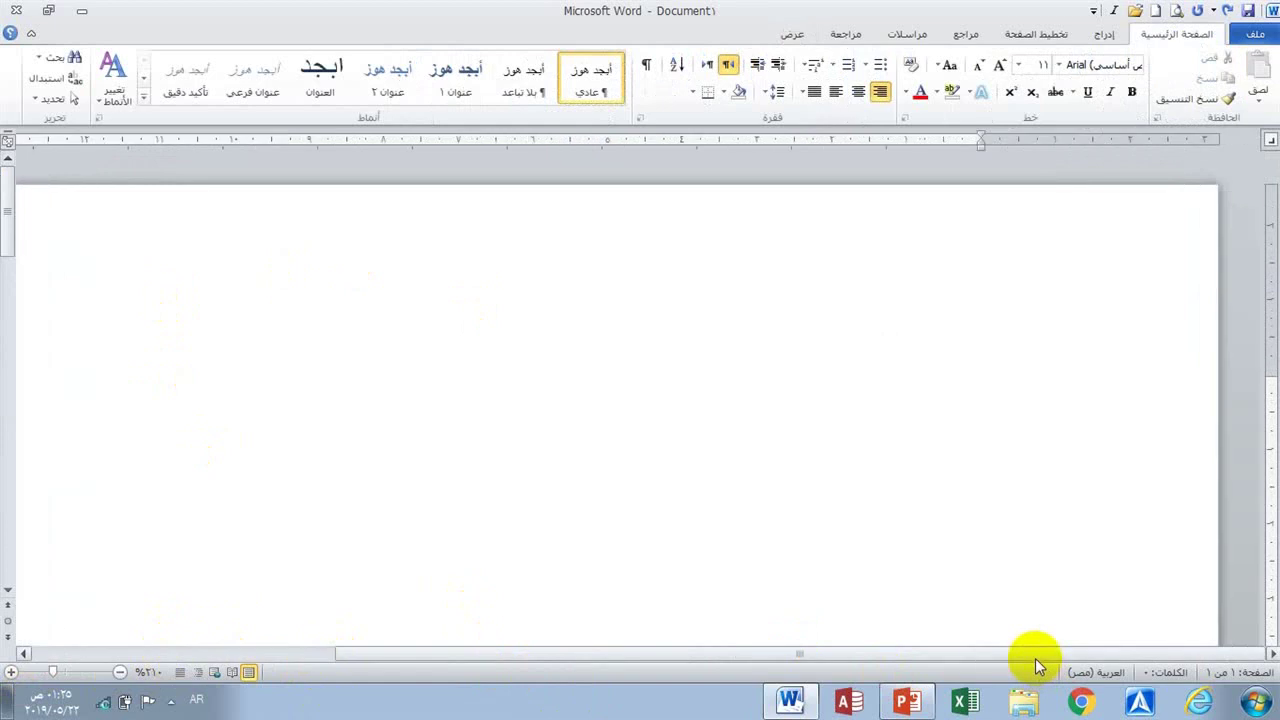
Step: Zoom the page back out to 140%, briefly stepping up to 150% and back
left_click(120, 672)
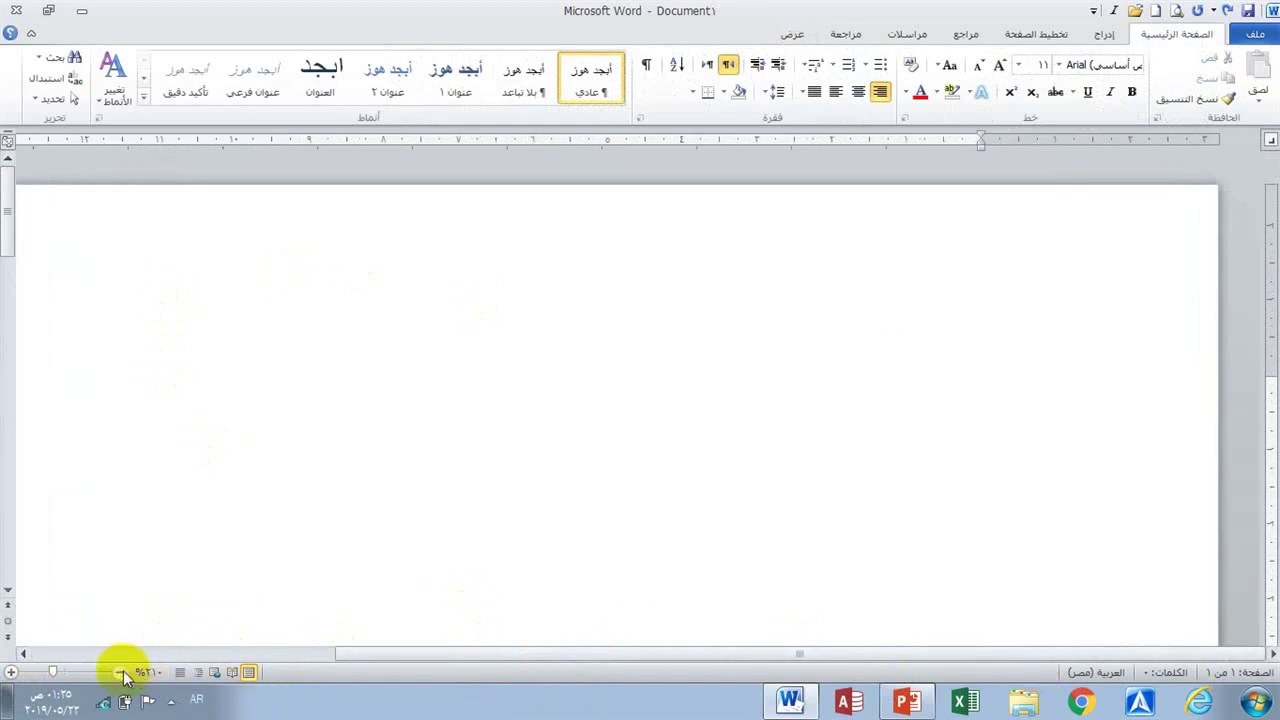
double_click(120, 672)
double_click(120, 672)
double_click(120, 674)
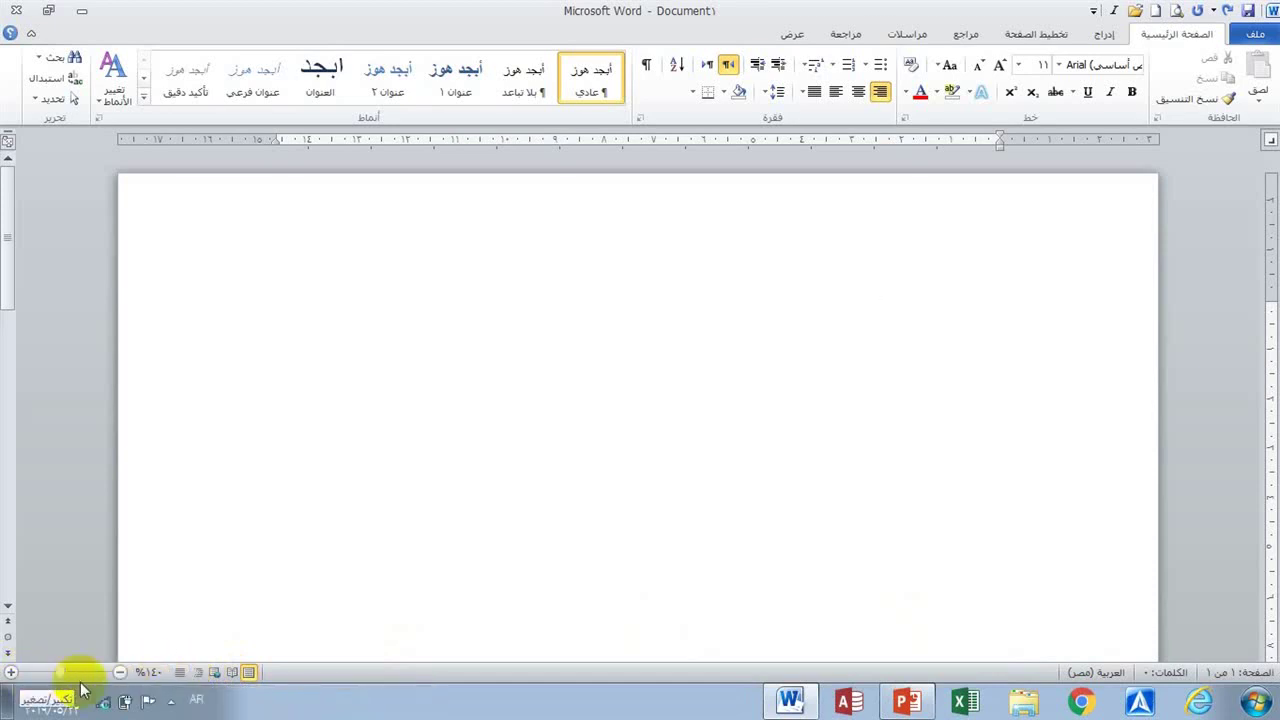
left_click(11, 673)
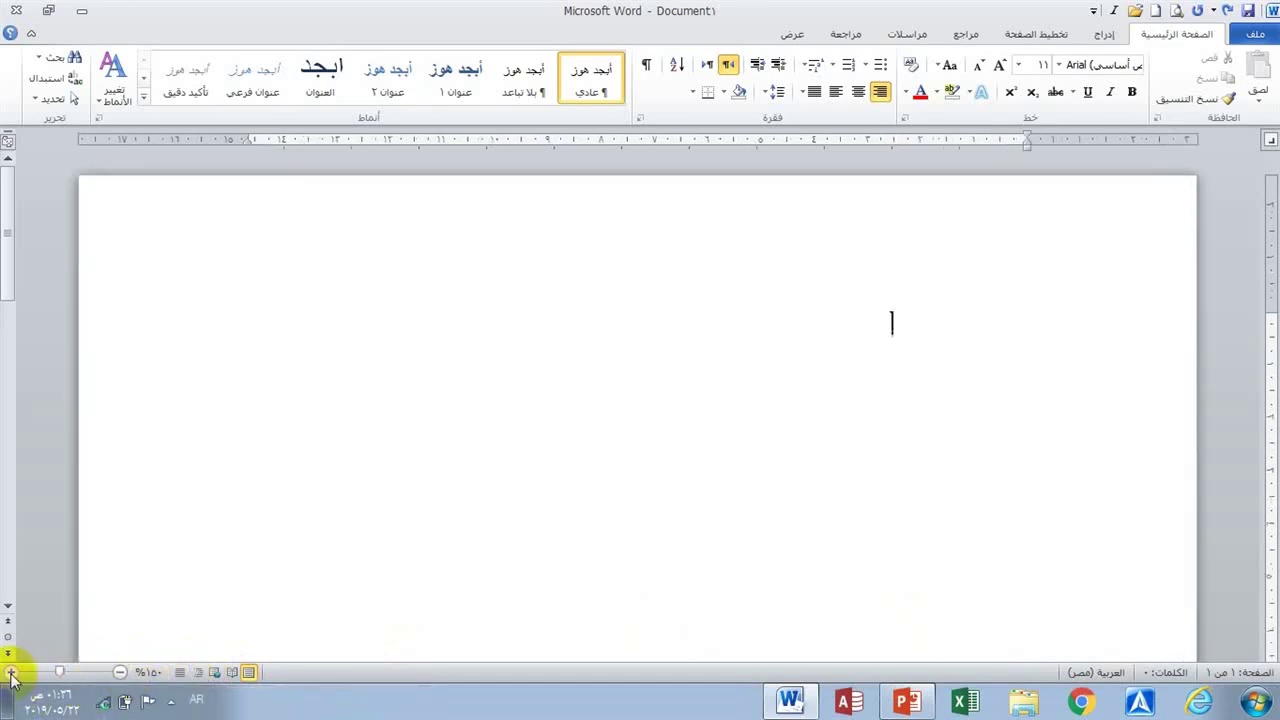
left_click(118, 673)
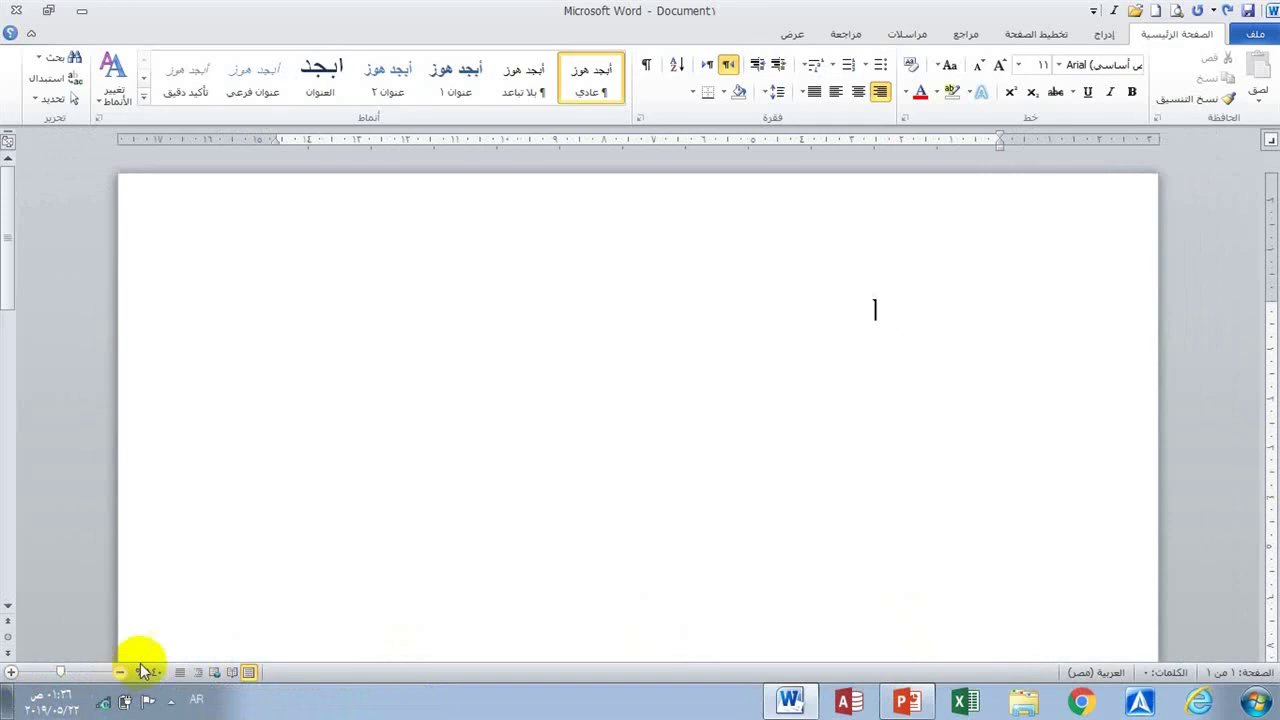
left_click(150, 672)
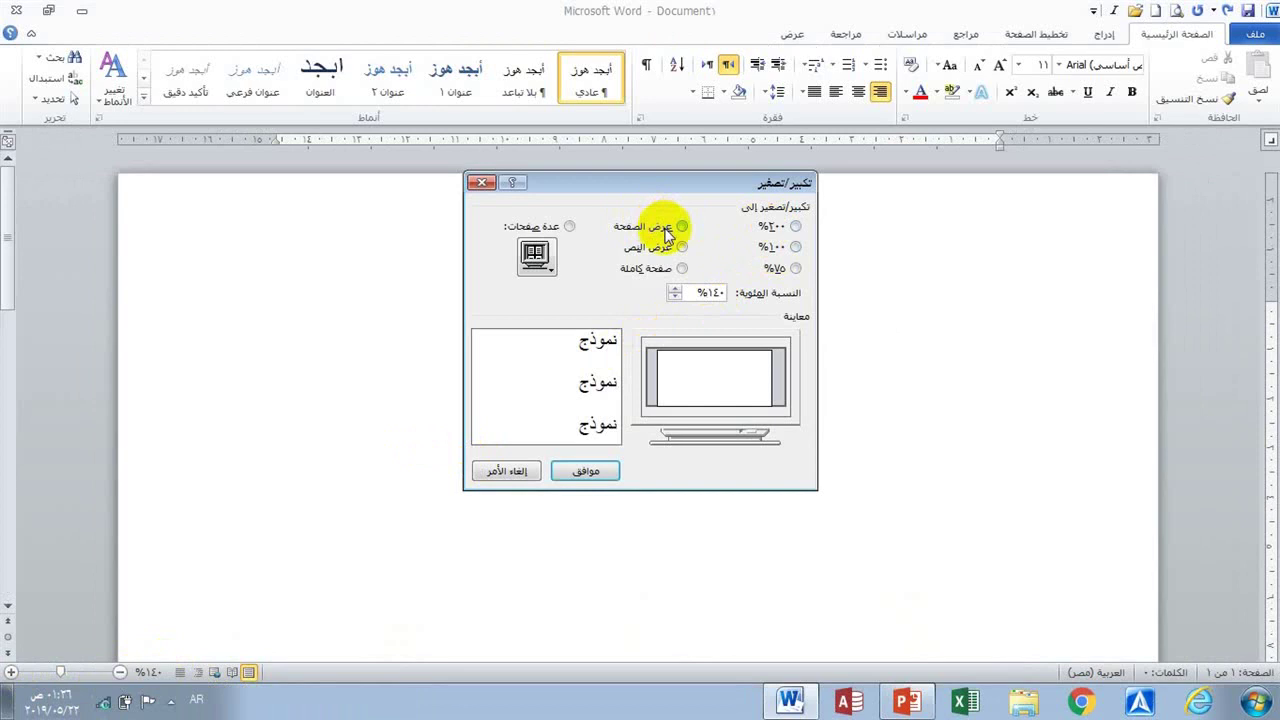
left_click(570, 227)
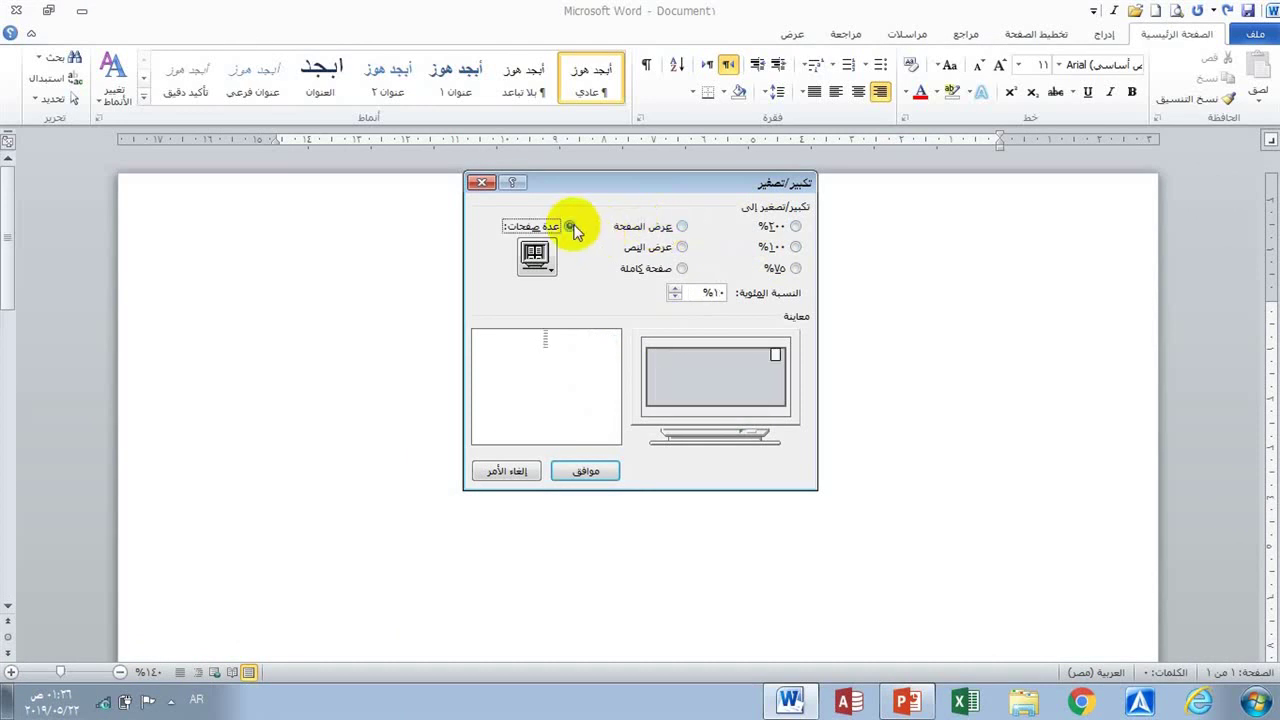
left_click(533, 255)
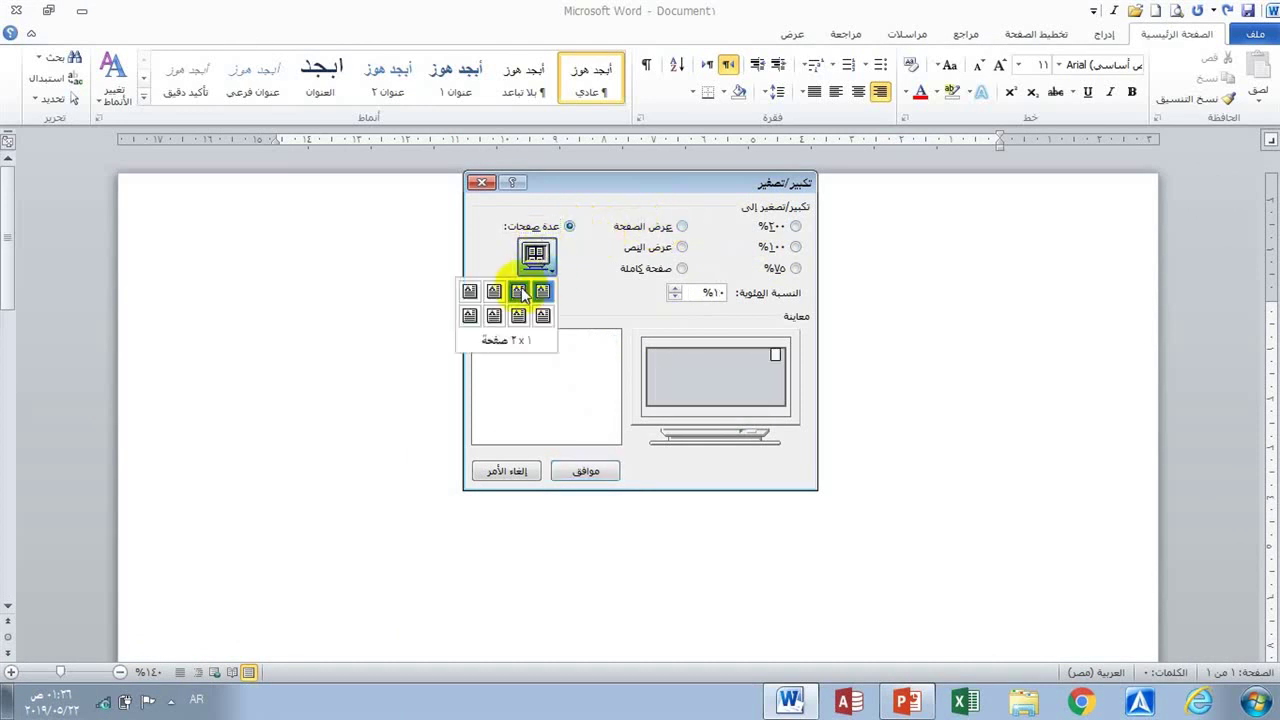
left_click(481, 182)
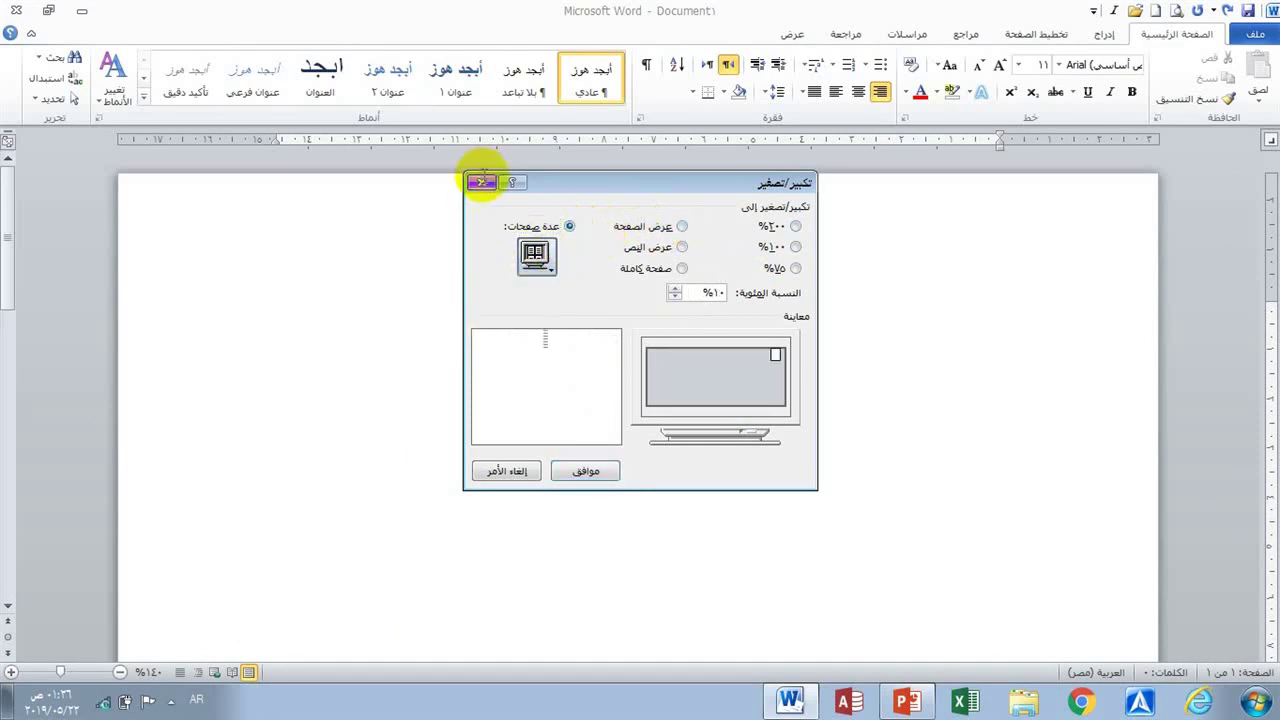
left_click(481, 182)
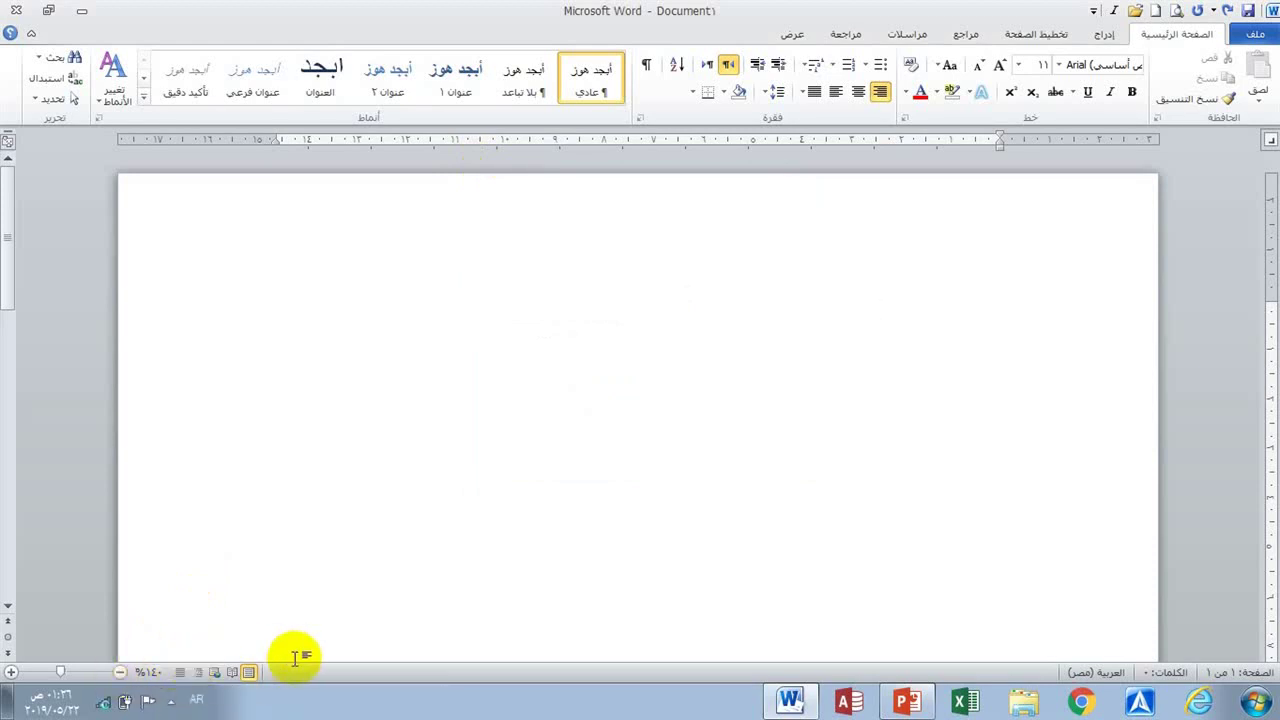
Step: Type rand() with English input, switch back to Arabic, and press Enter to generate three sample paragraphs
key("alt+shift")
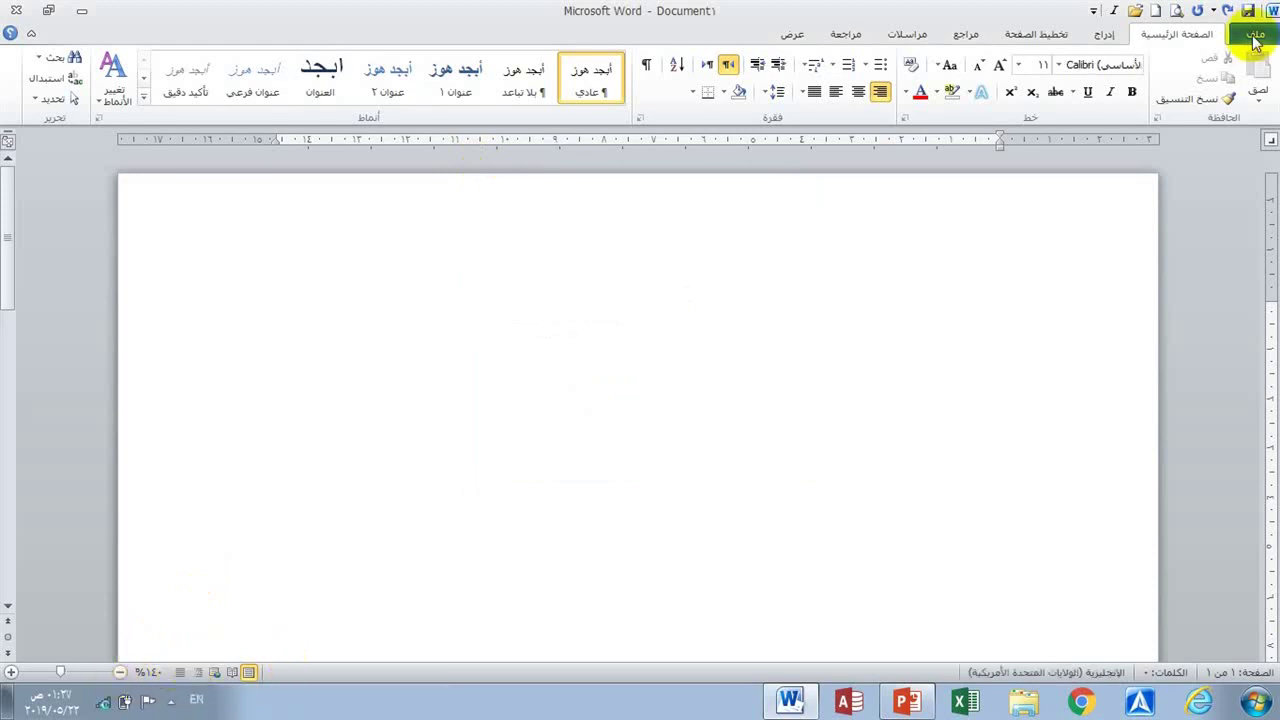
type("=ra")
type("nd(")
type(")")
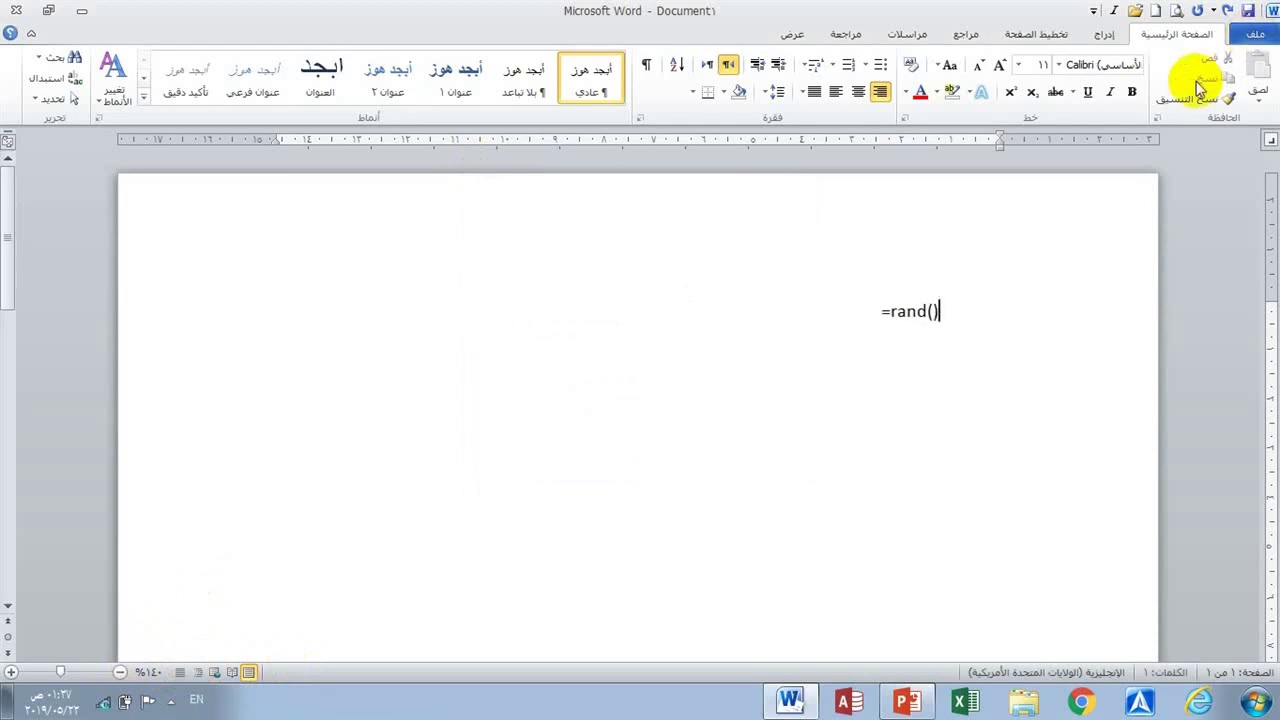
left_click(929, 311)
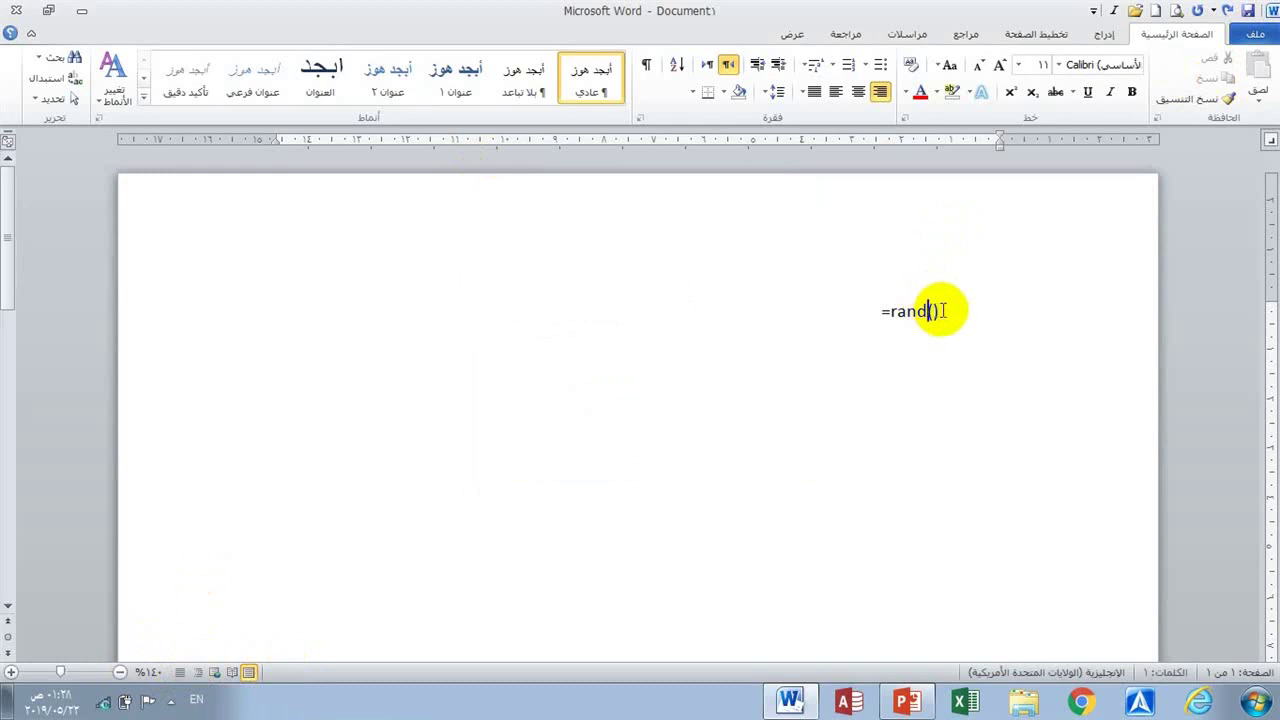
key("alt+shift")
key("Return")
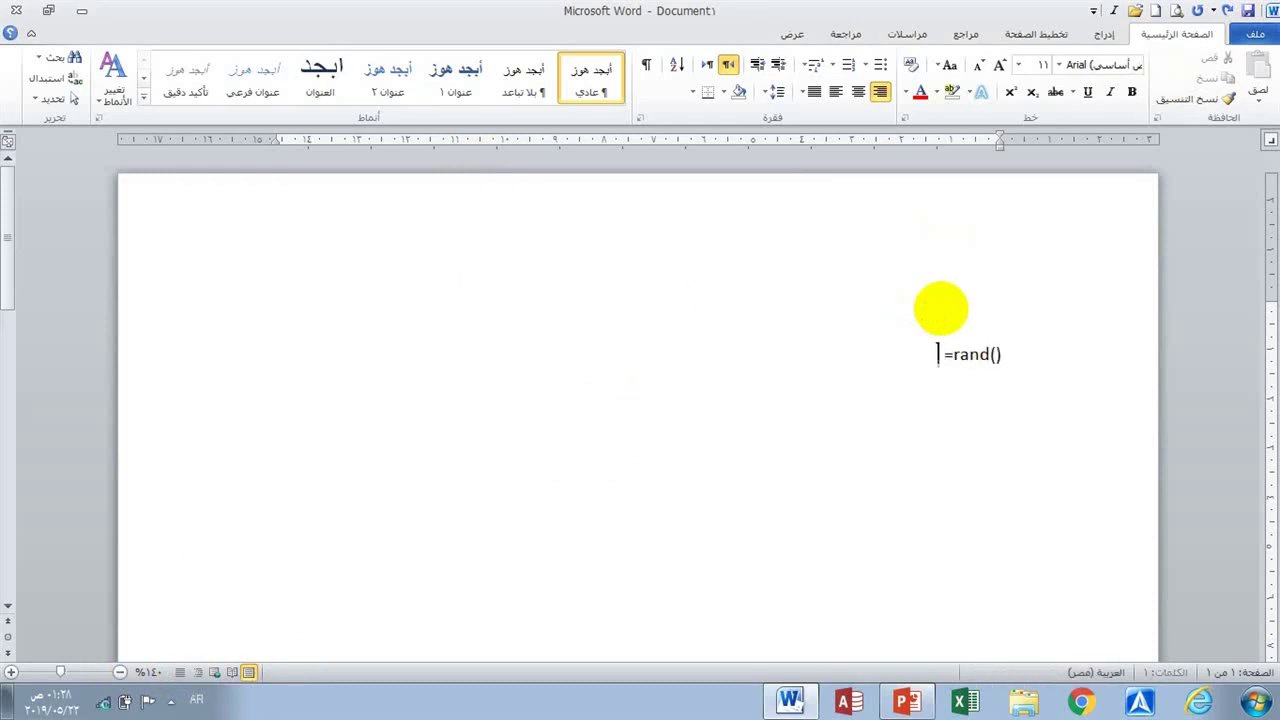
key("Return")
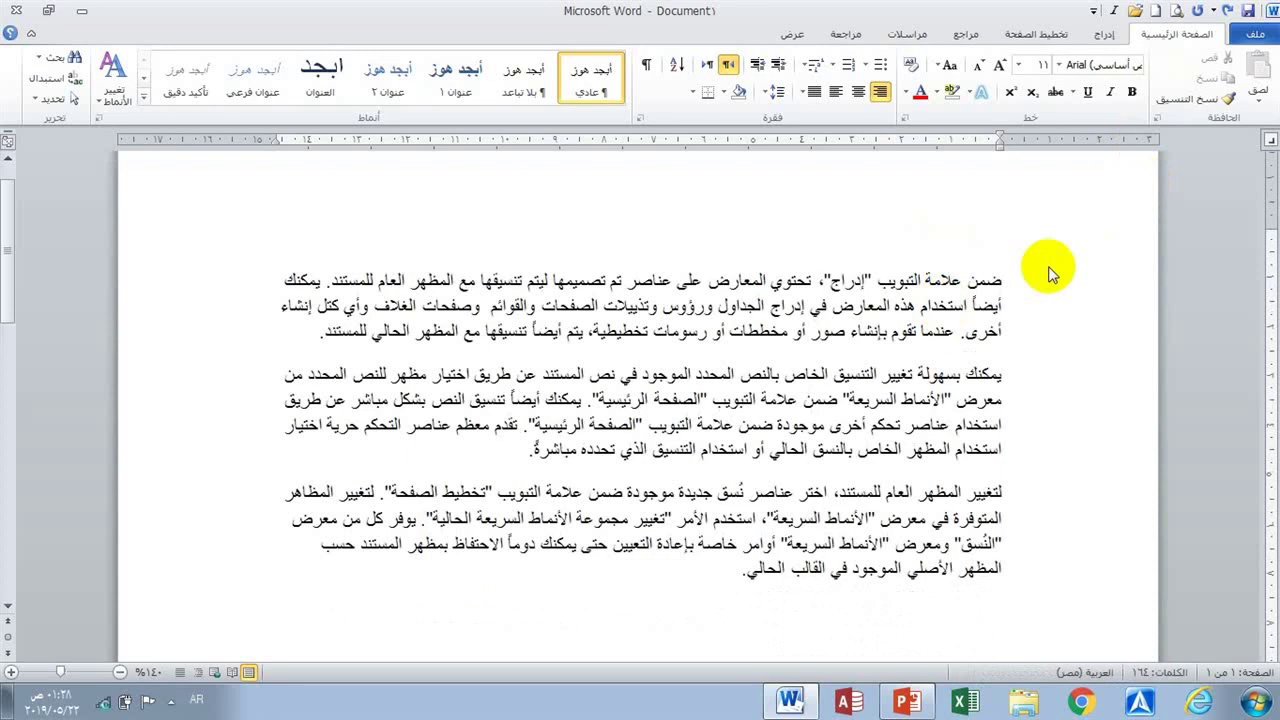
triple_click(949, 290)
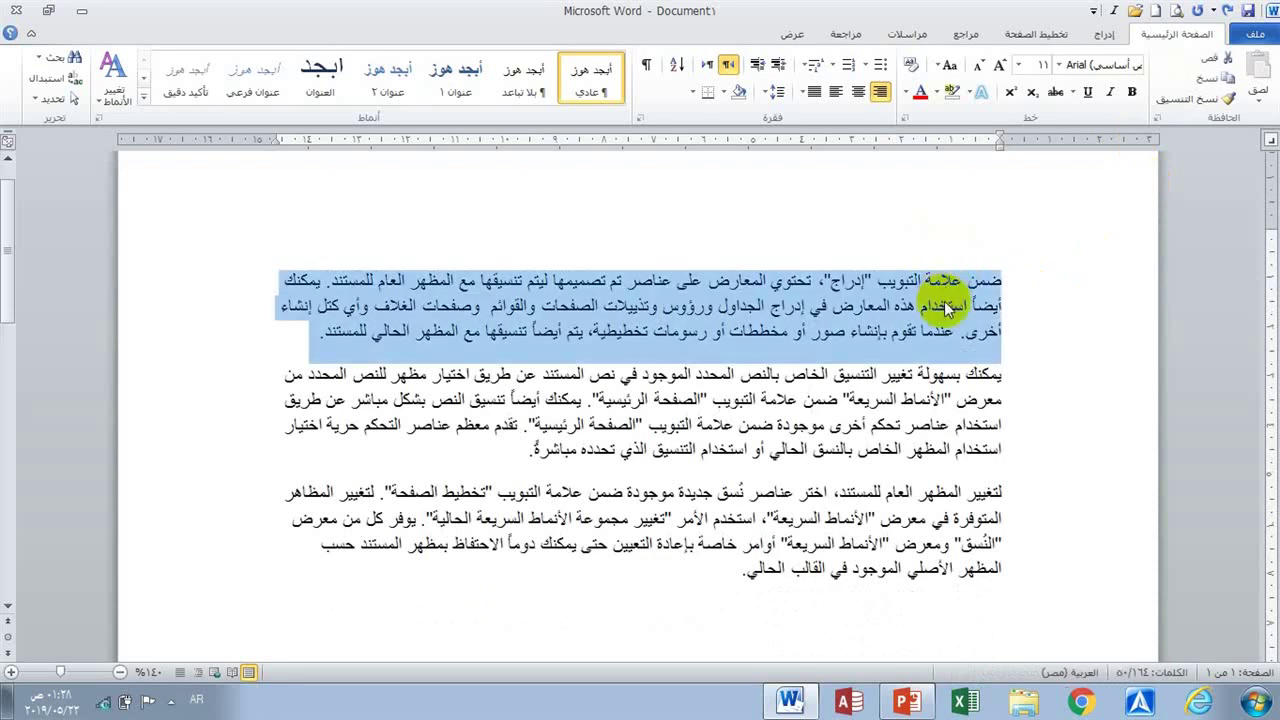
left_click(946, 307)
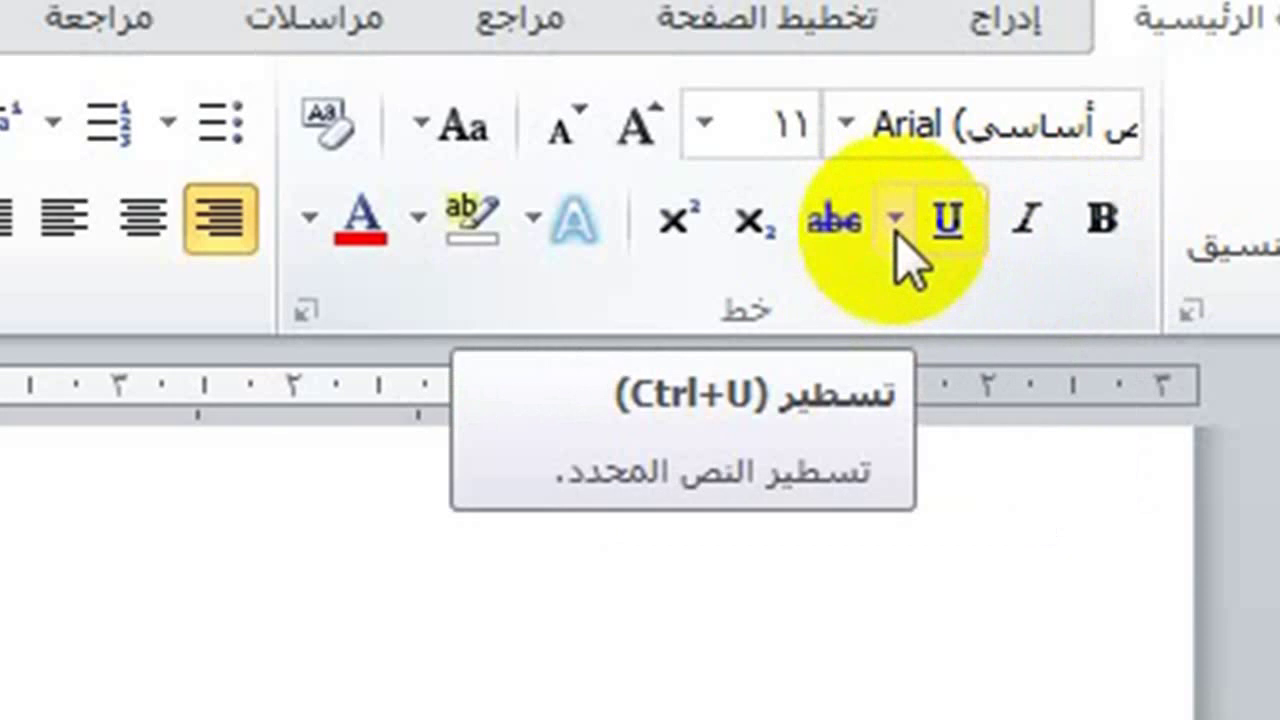
left_click(897, 218)
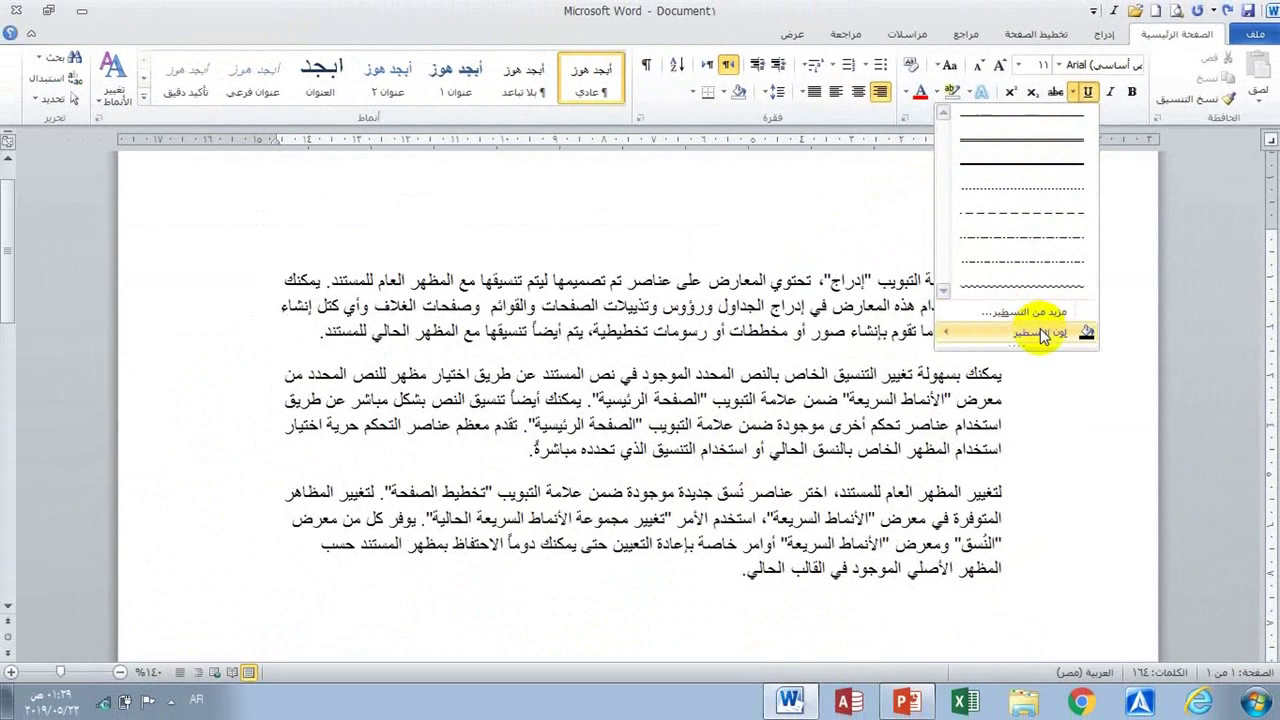
mouse_move(1042, 334)
left_click(825, 280)
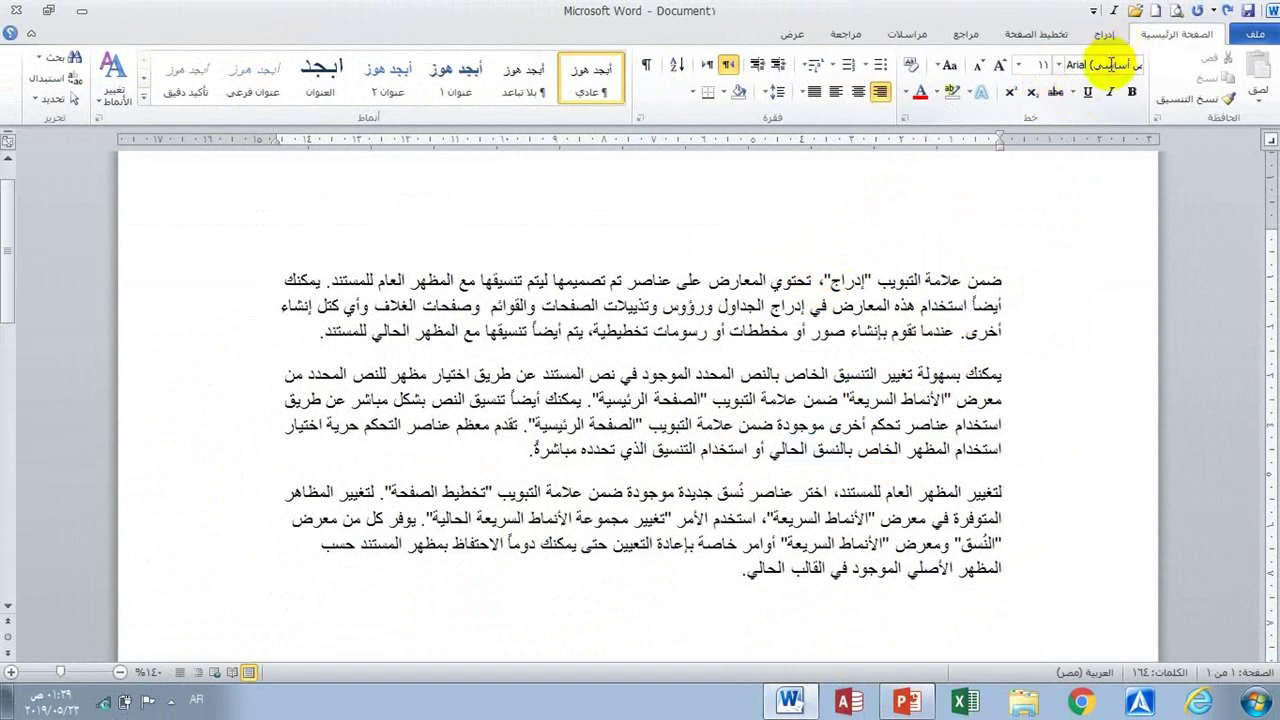
Step: Set the font to Book Antiqua in the Font box
left_click(1105, 64)
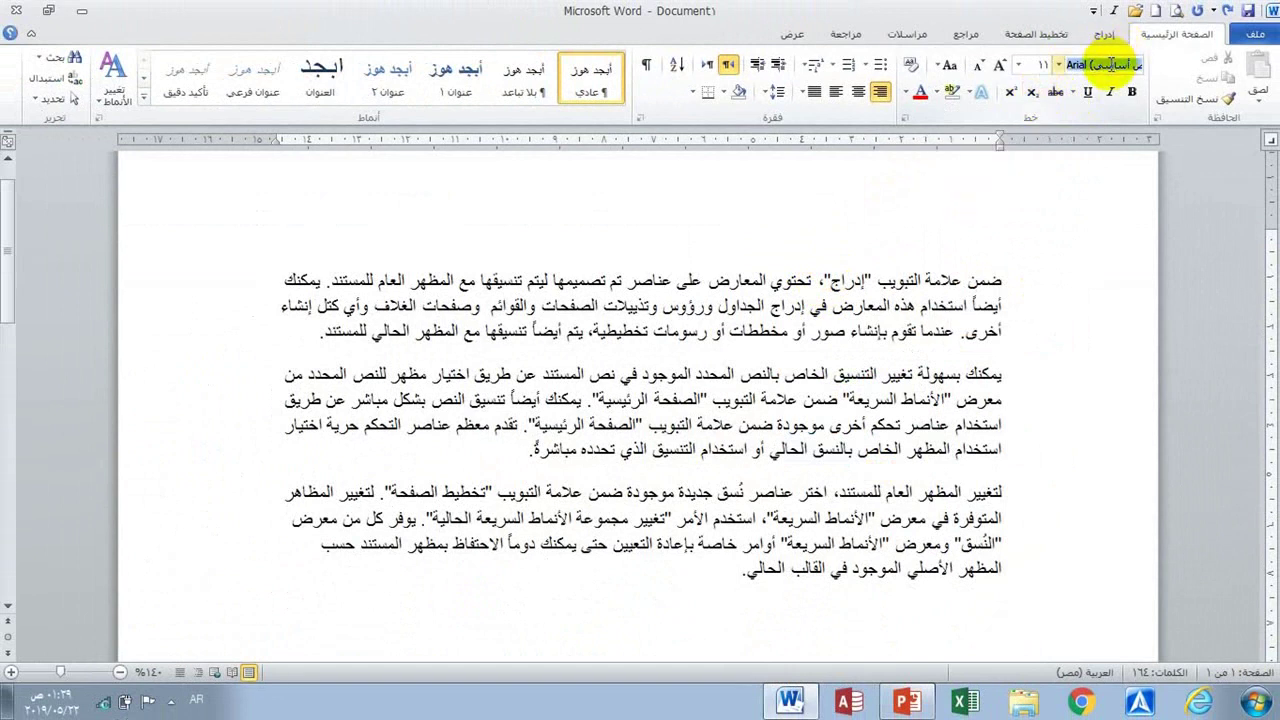
left_click(1059, 66)
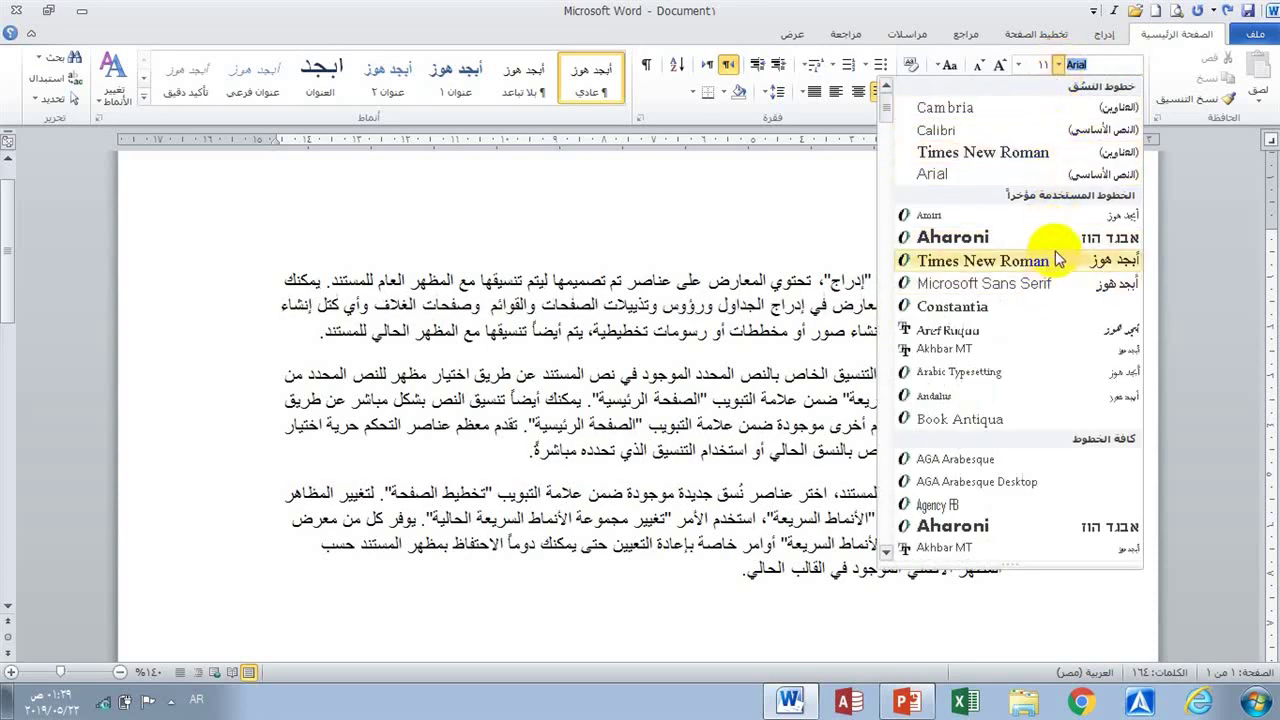
left_click(1082, 67)
double_click(1080, 66)
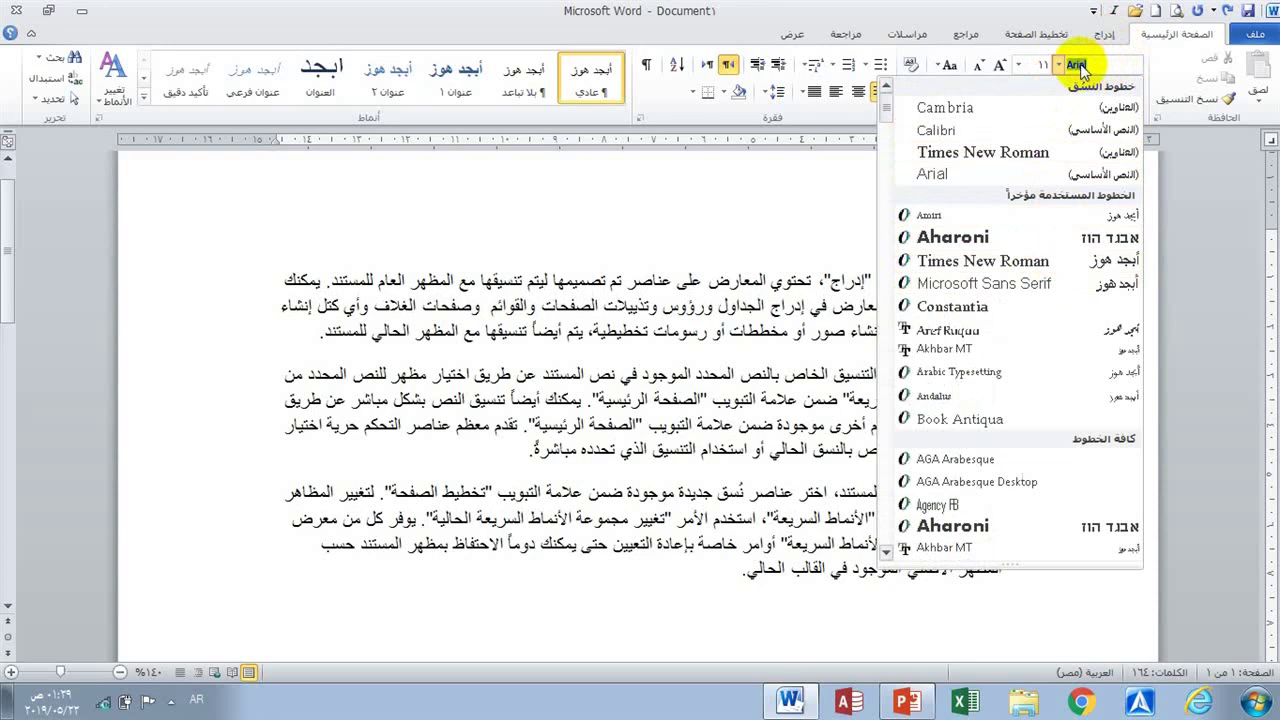
type("Book Antiqu")
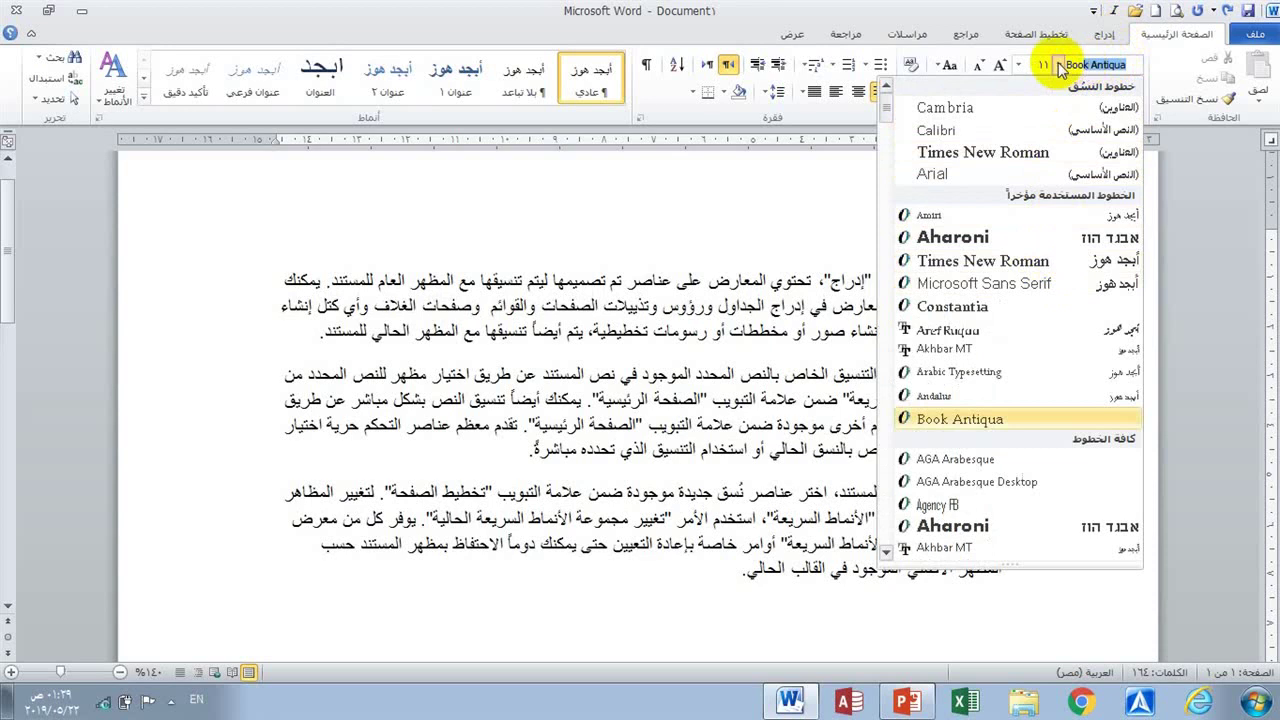
left_click(960, 419)
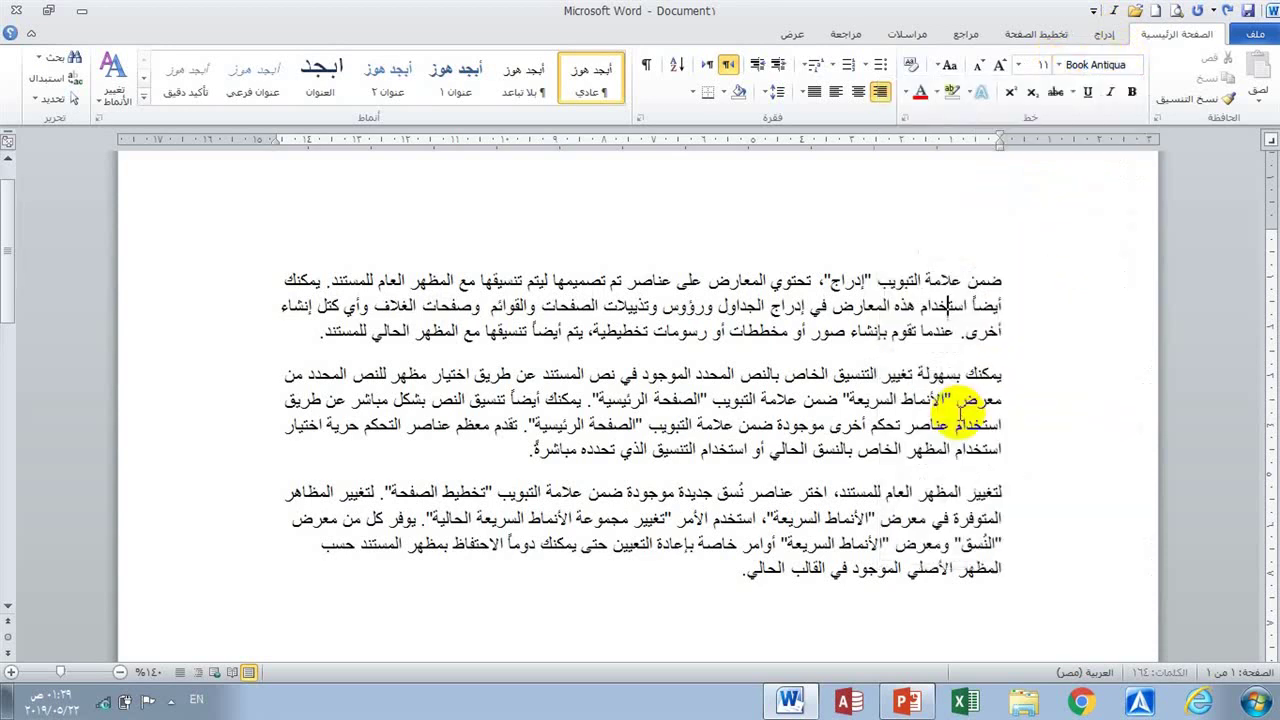
Step: Set the font size to 12 points and select the word استخدام in the first paragraph
left_click(1019, 66)
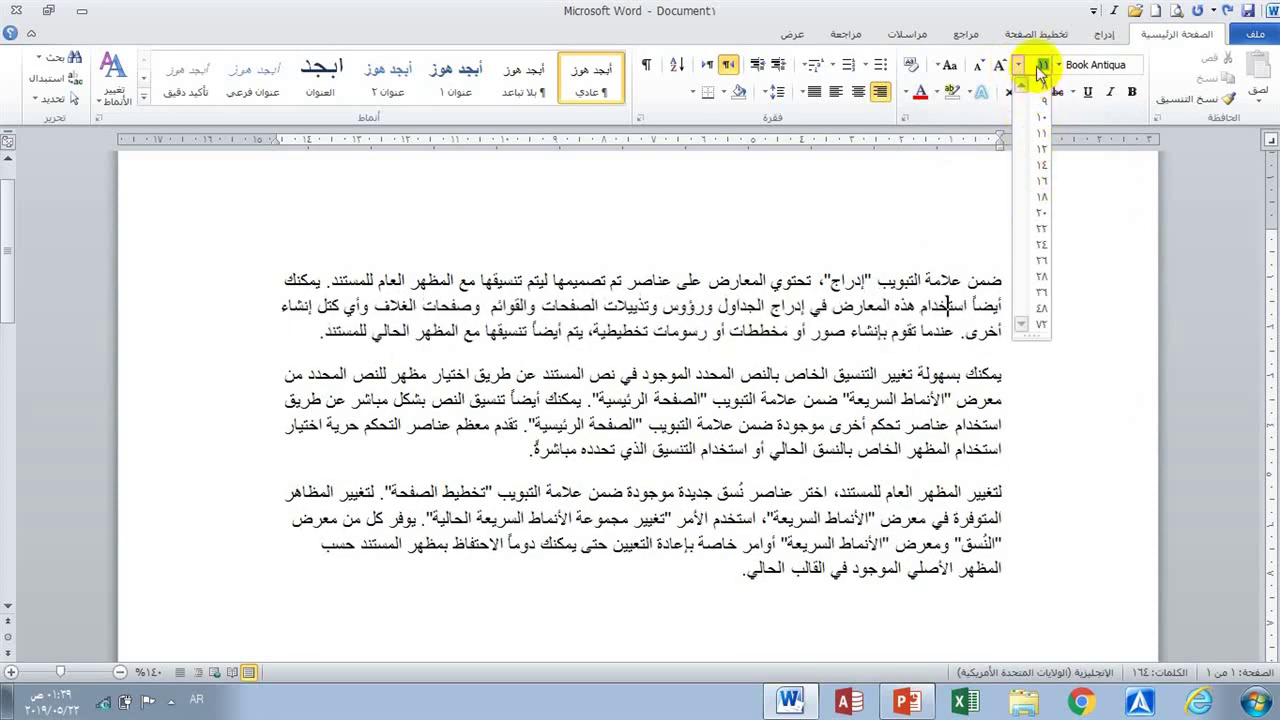
type("12")
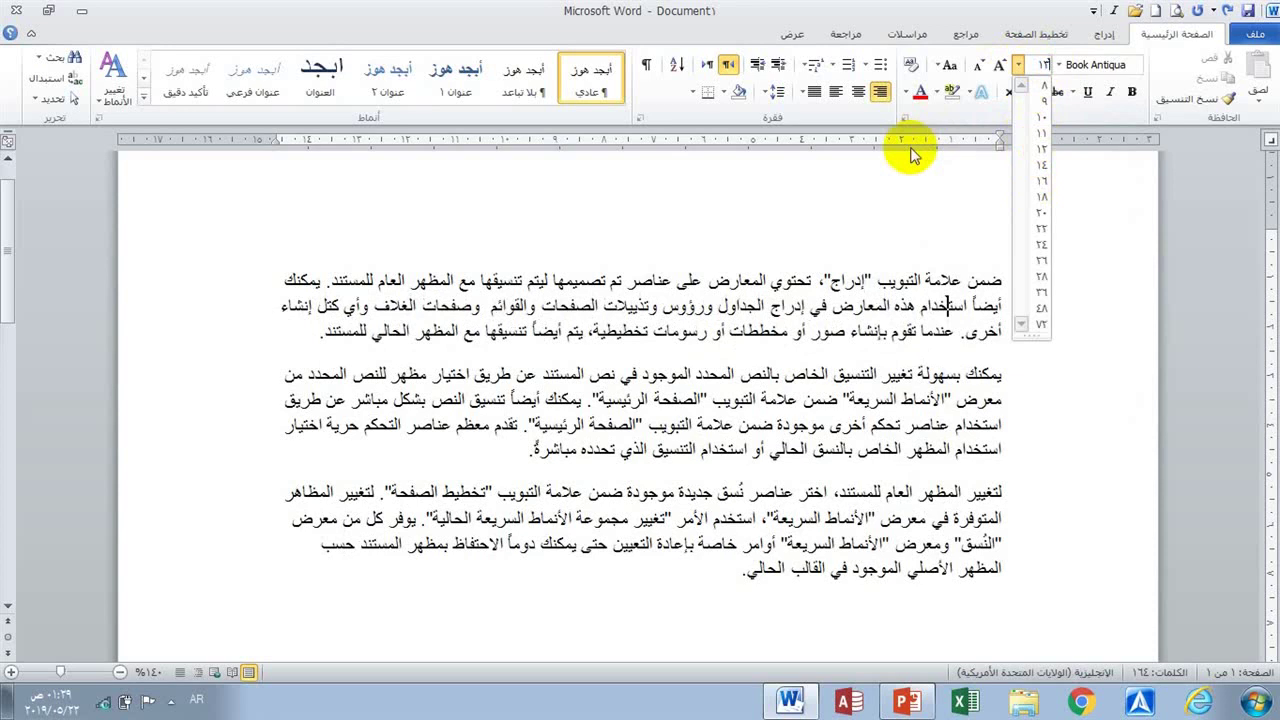
key("Return")
double_click(930, 310)
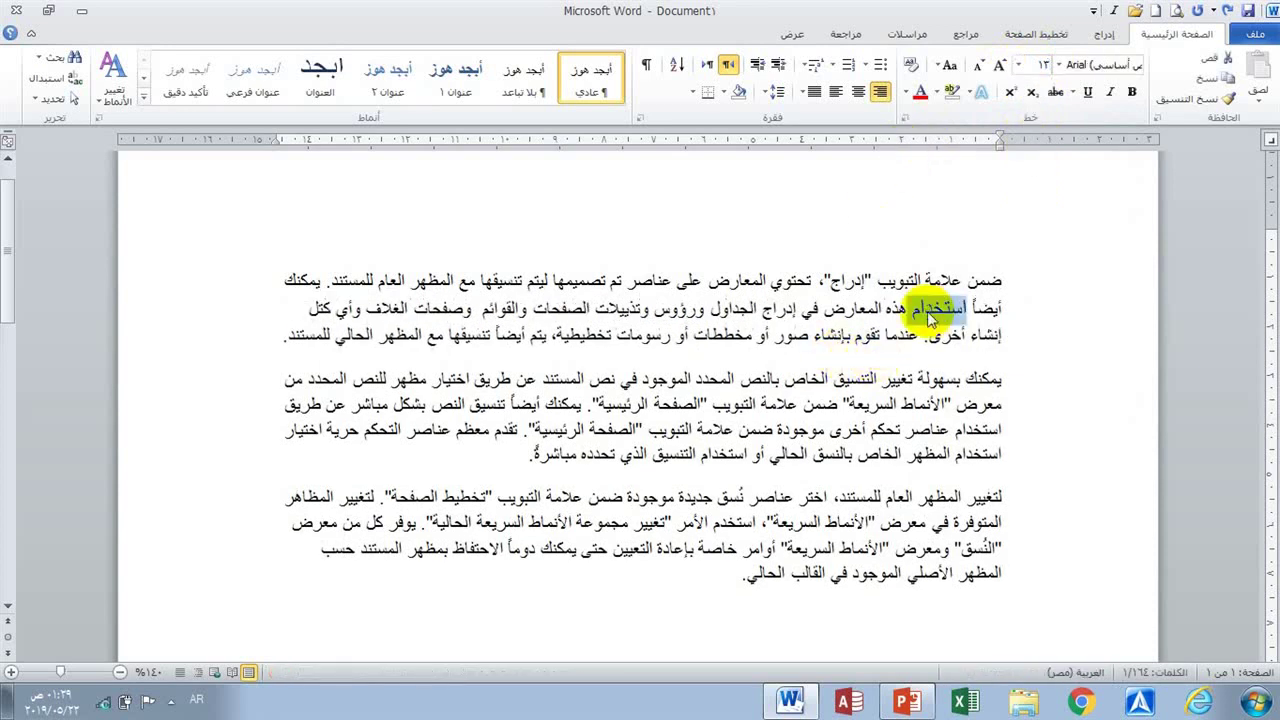
left_click(965, 222)
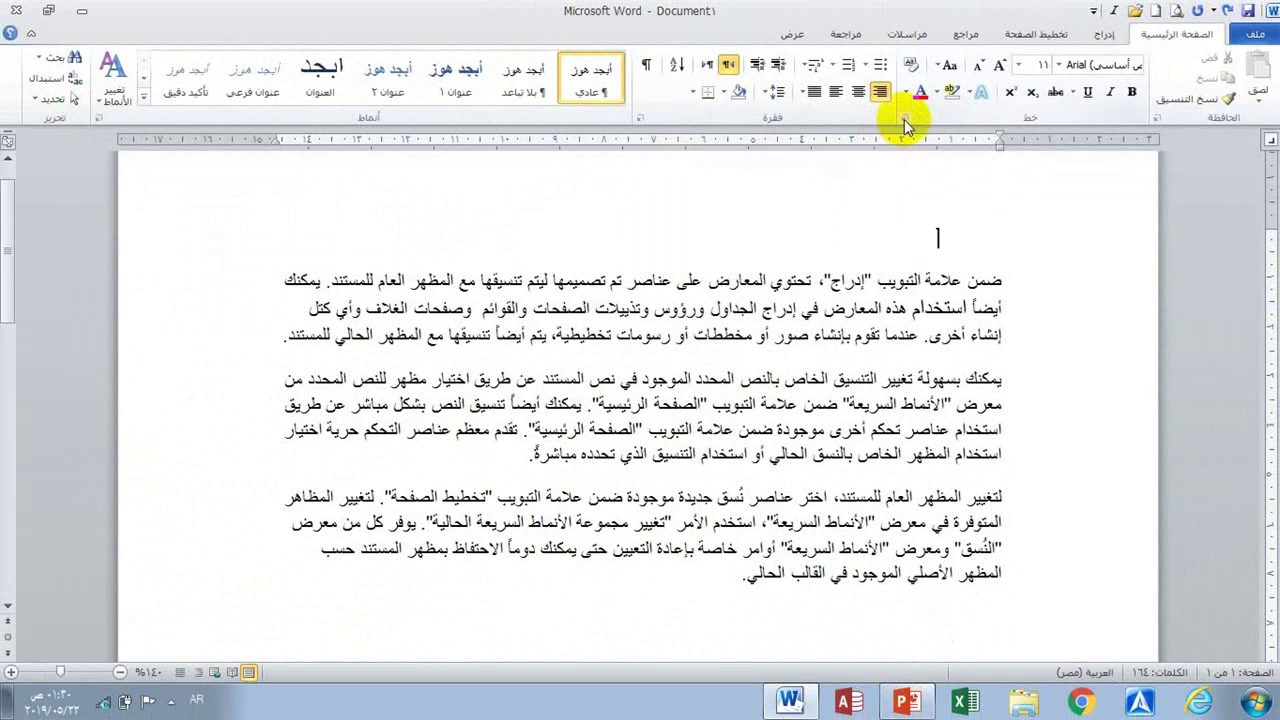
left_click(904, 119)
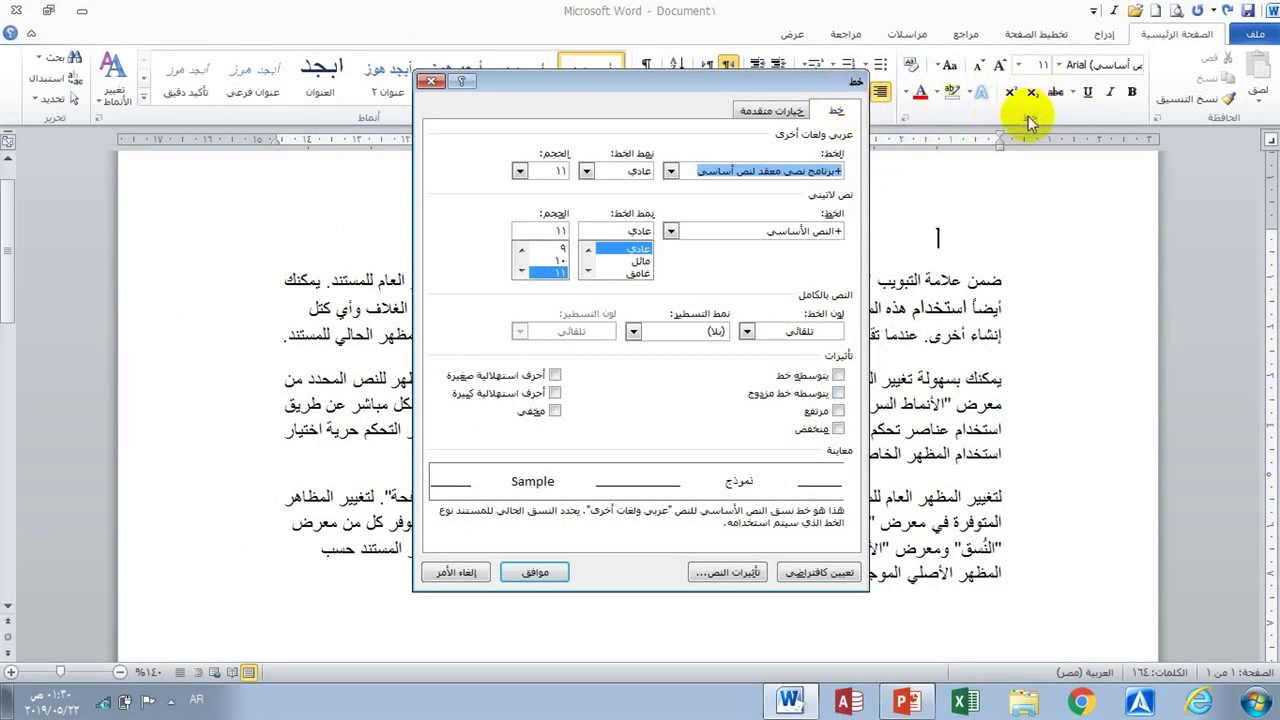
left_click(431, 80)
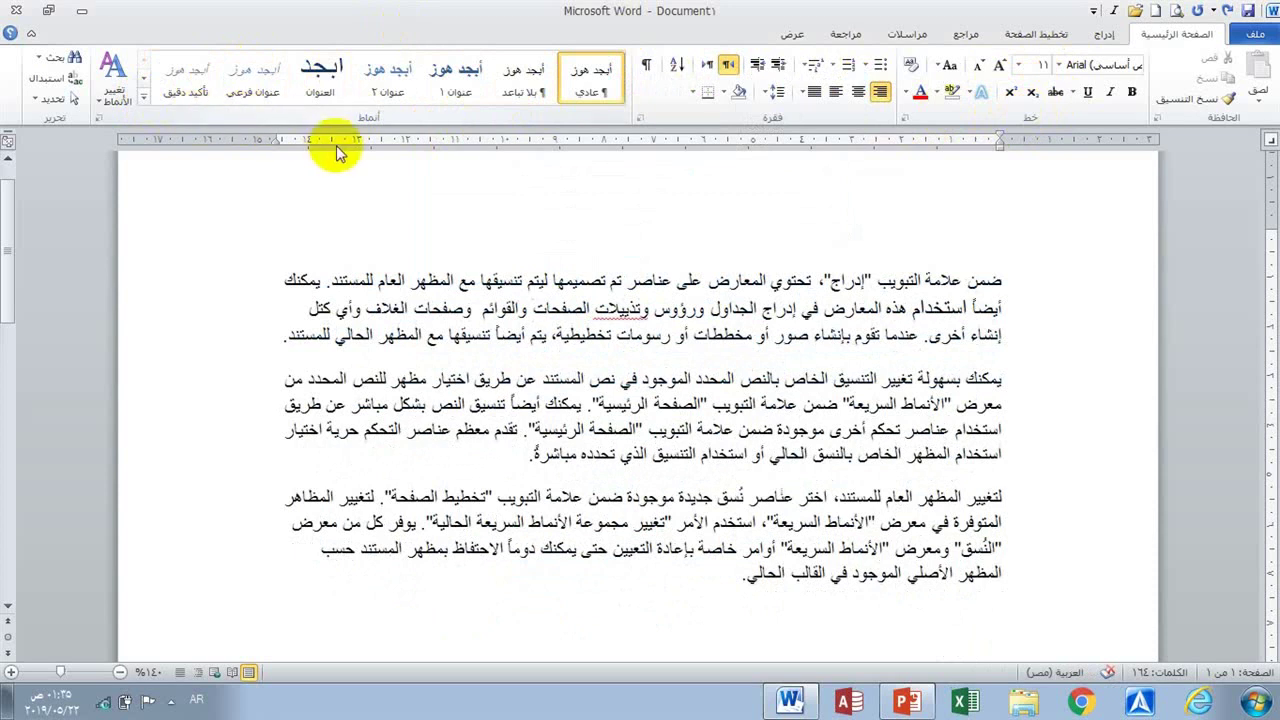
left_click(143, 97)
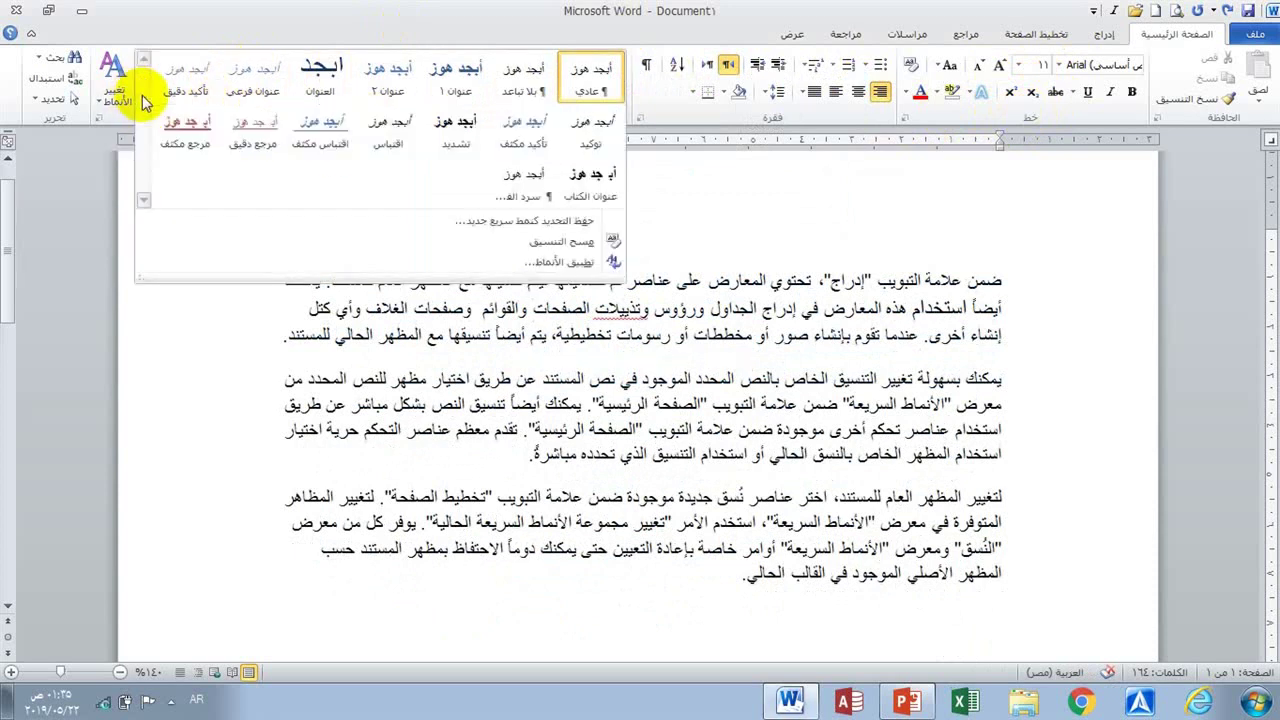
key("alt+ctrl+shift+s")
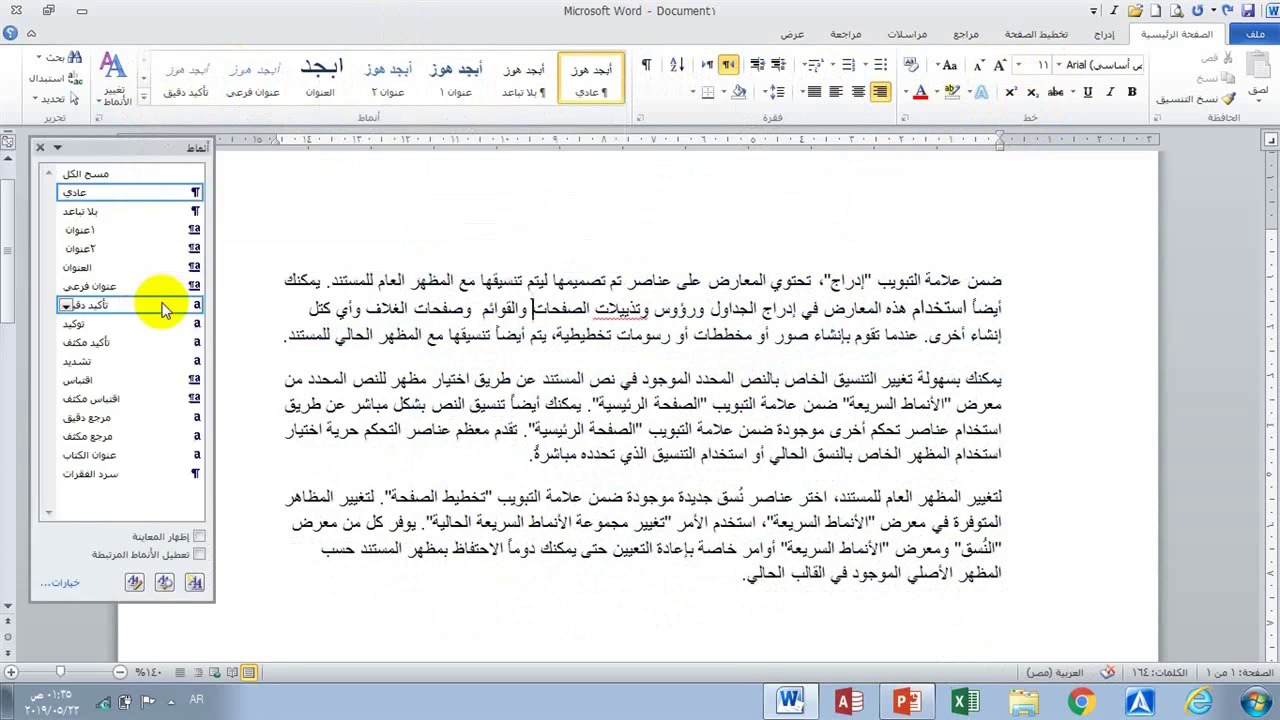
left_click(40, 147)
left_click(145, 78)
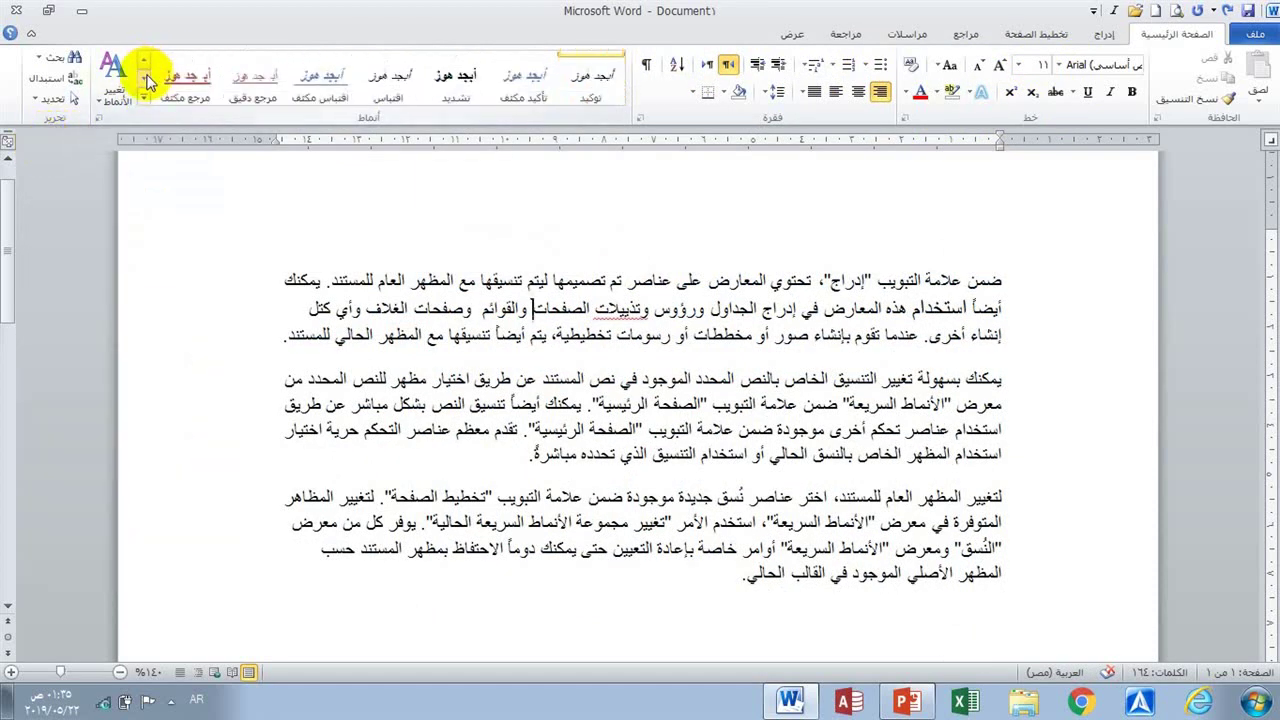
left_click(145, 78)
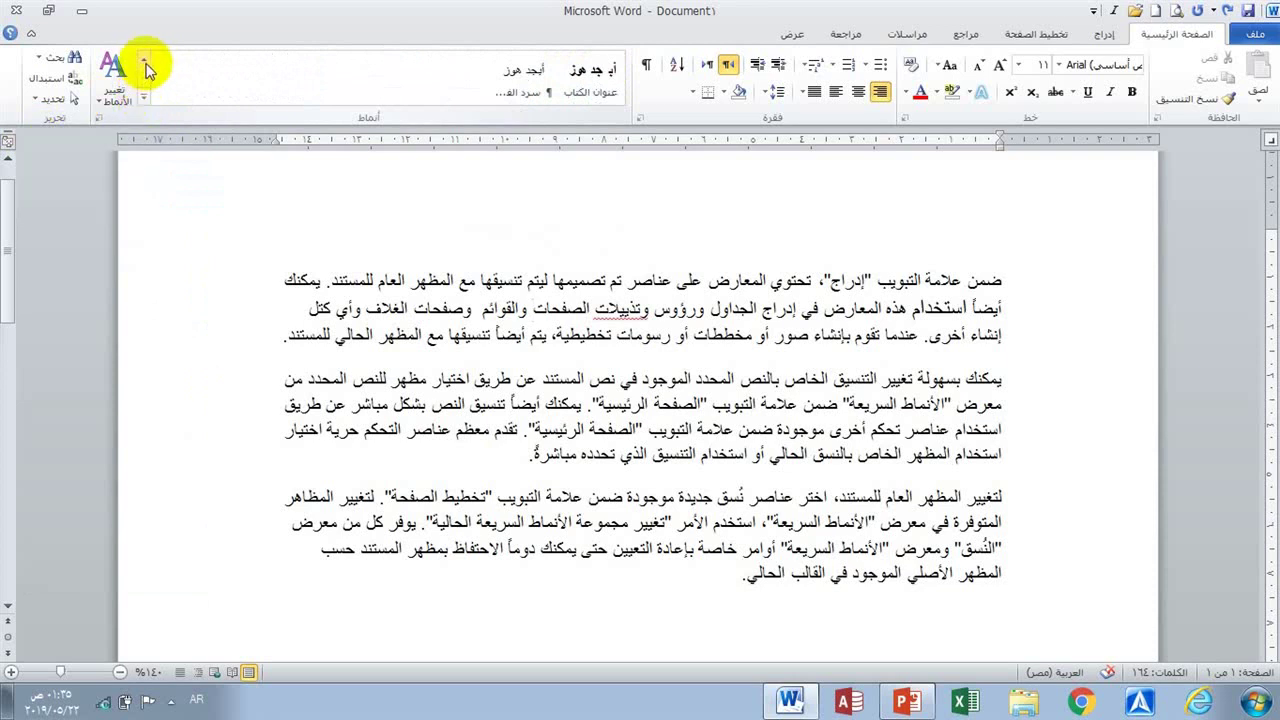
left_click(145, 60)
left_click(145, 60)
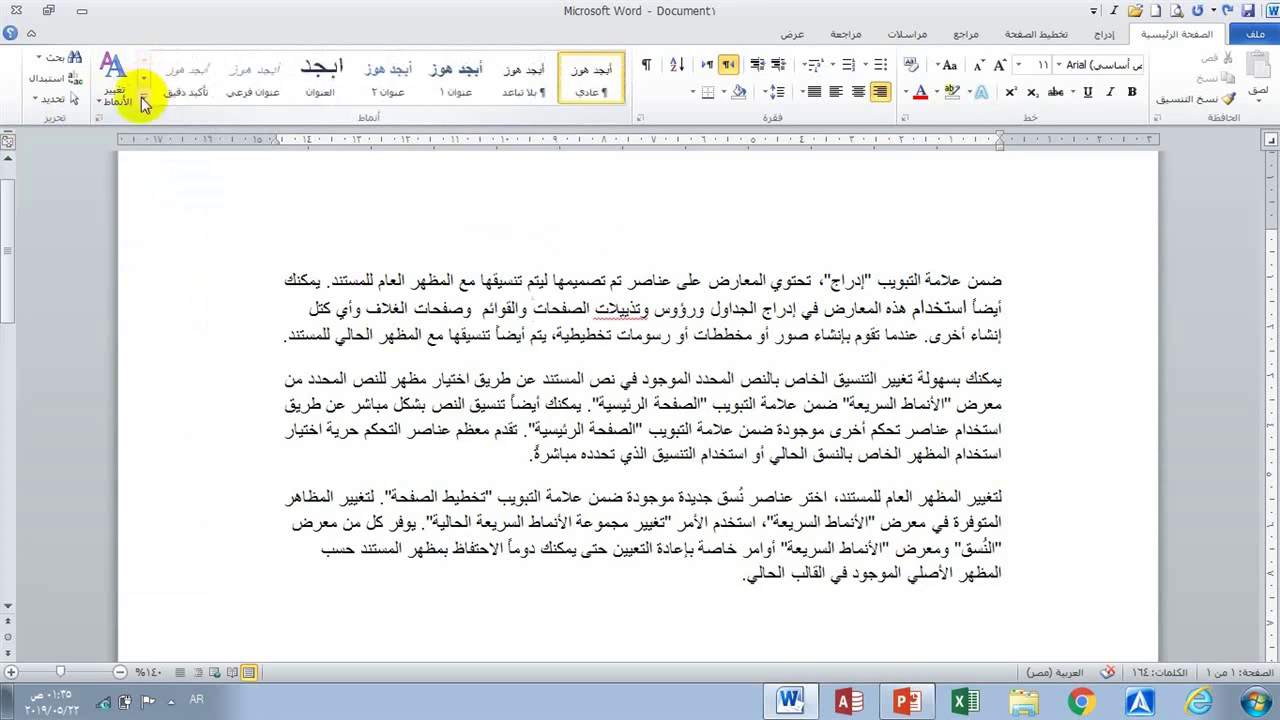
left_click(145, 100)
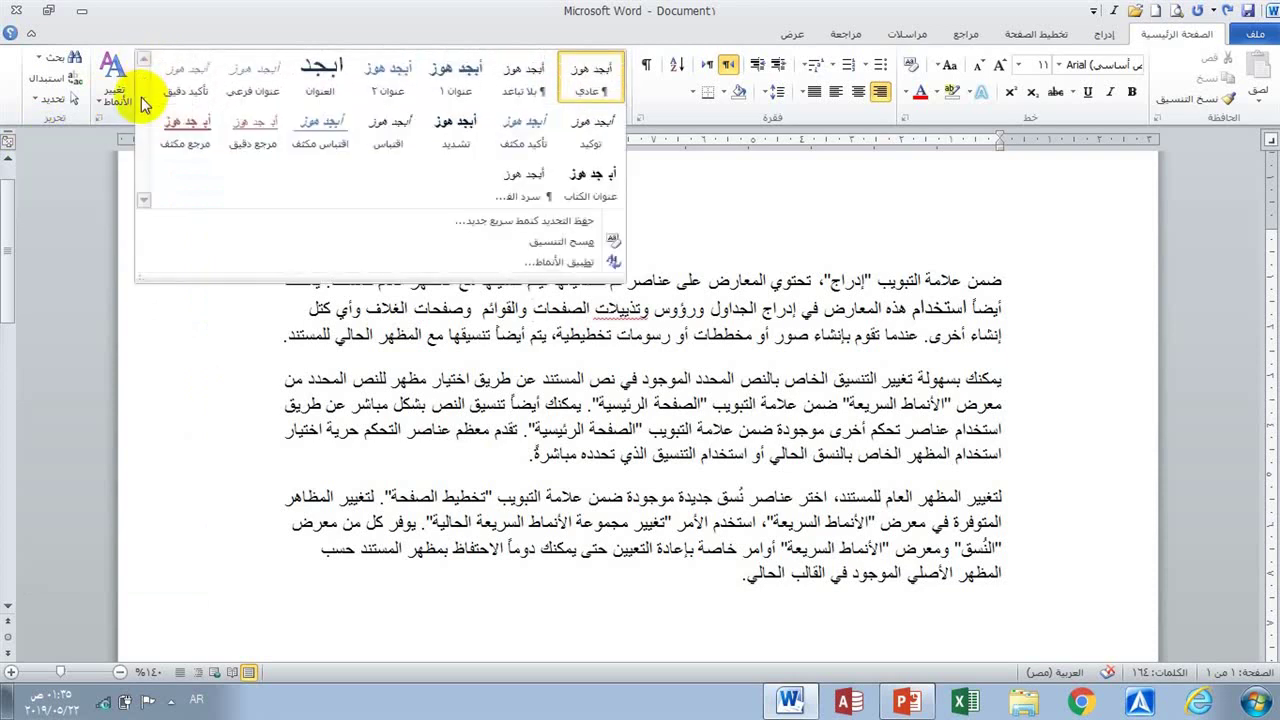
left_click(148, 315)
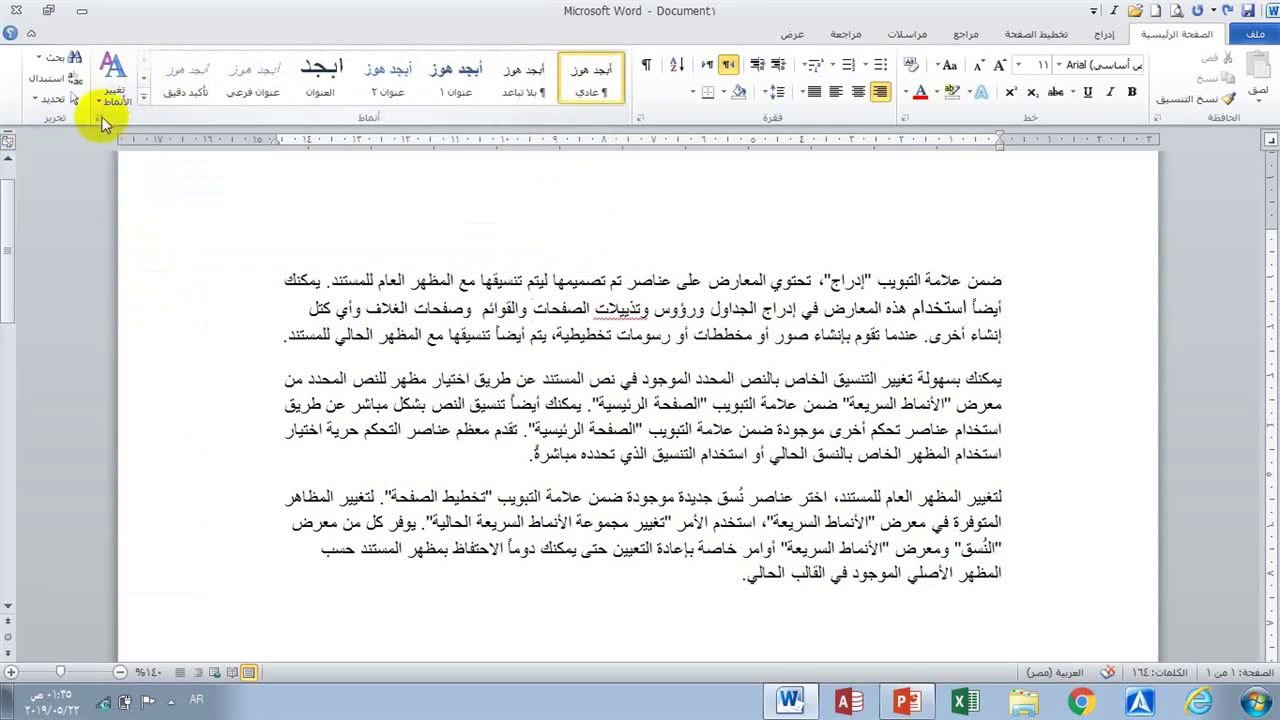
left_click(64, 62)
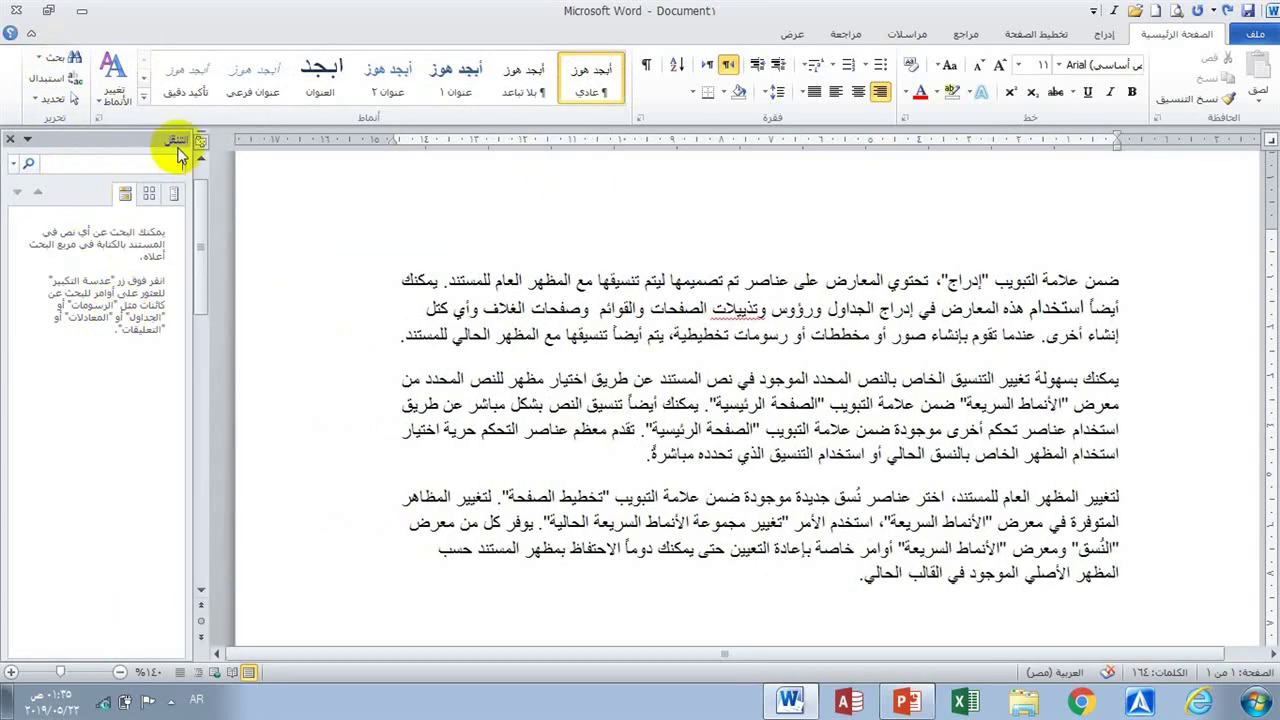
left_click(10, 139)
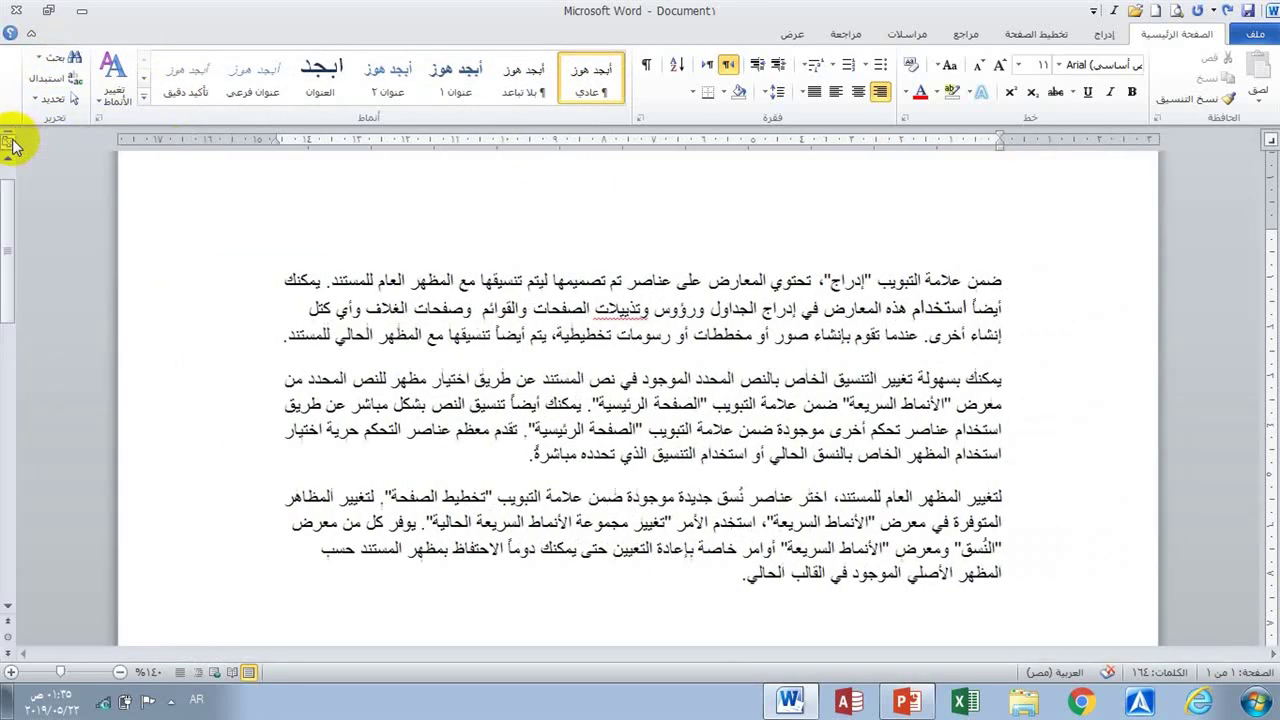
left_click(97, 118)
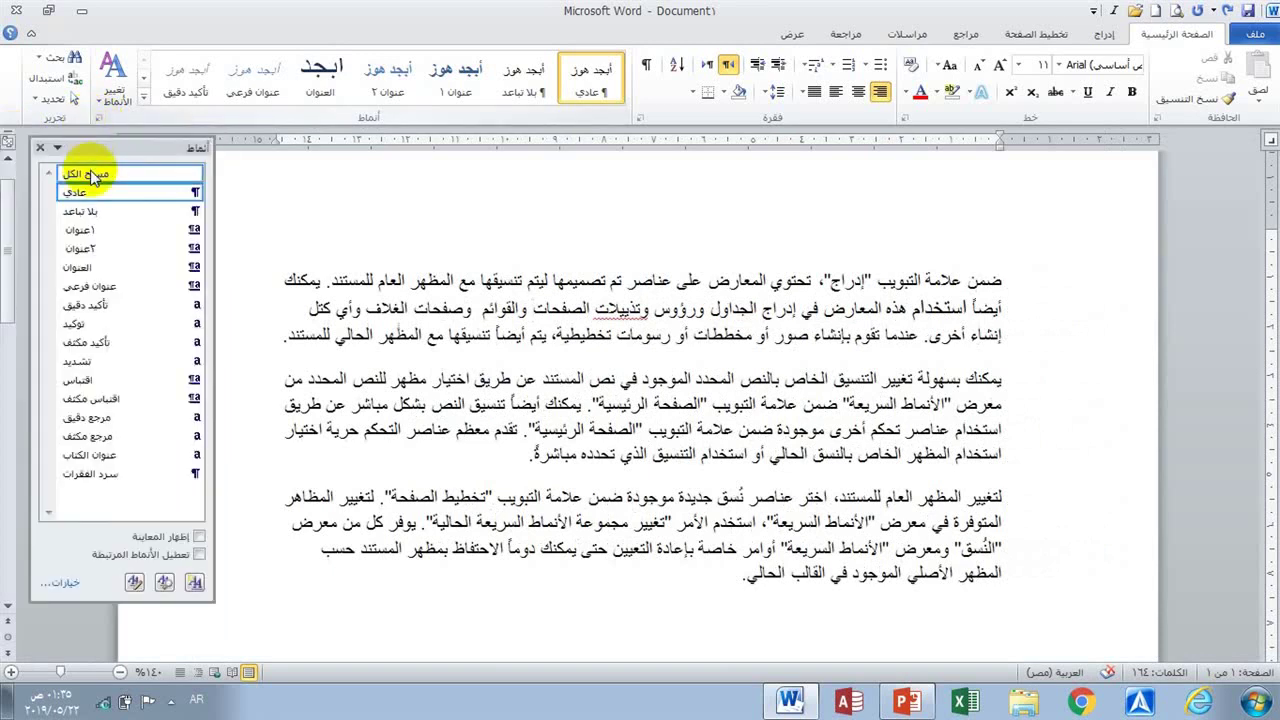
left_click(41, 151)
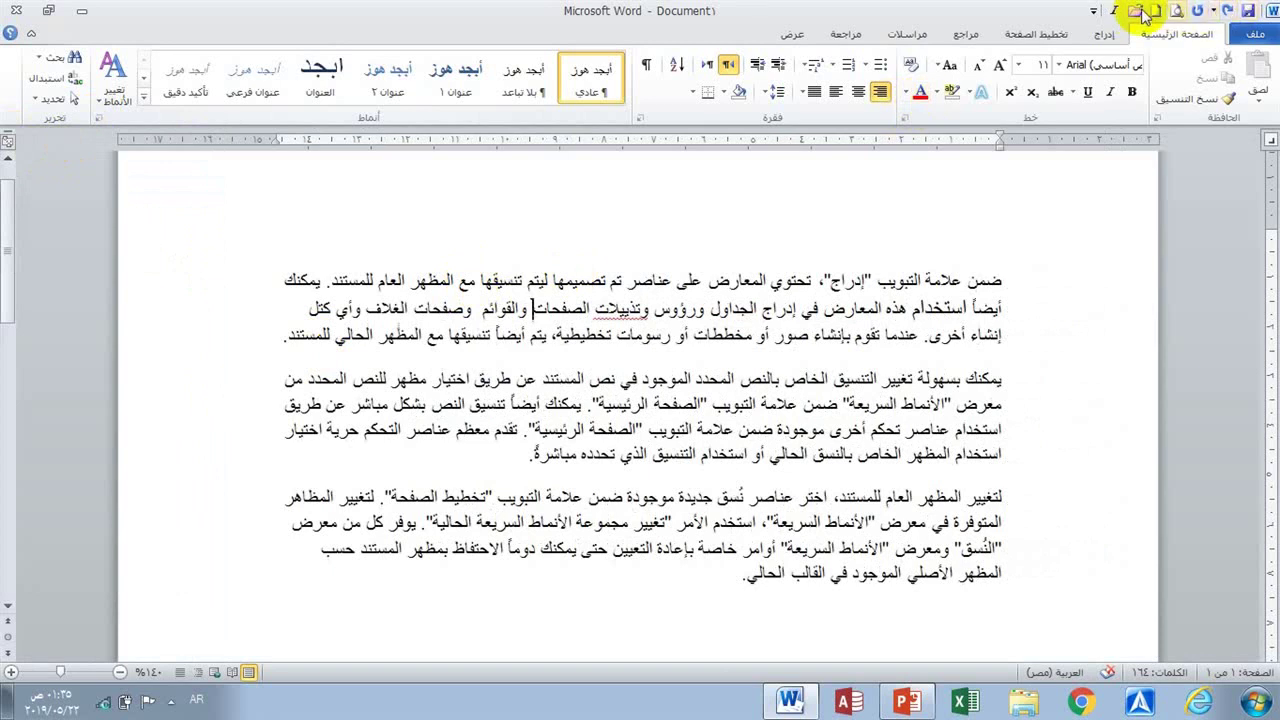
right_click(1137, 20)
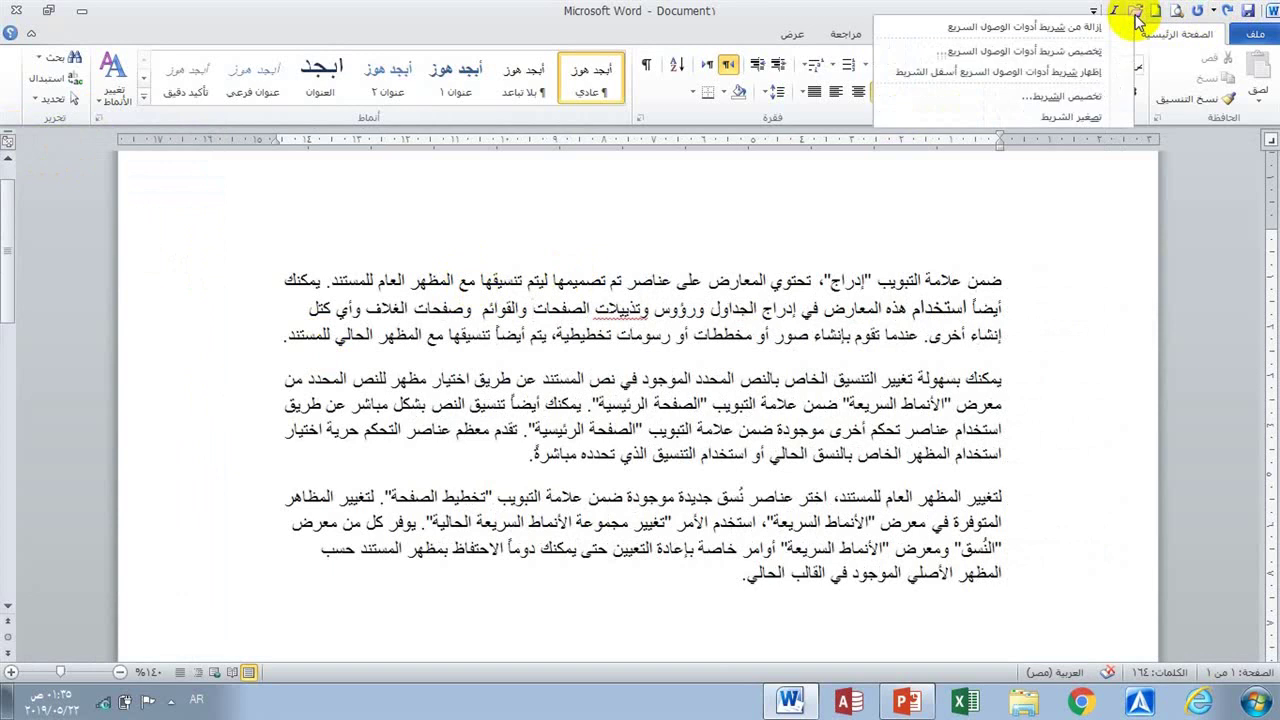
left_click(1014, 225)
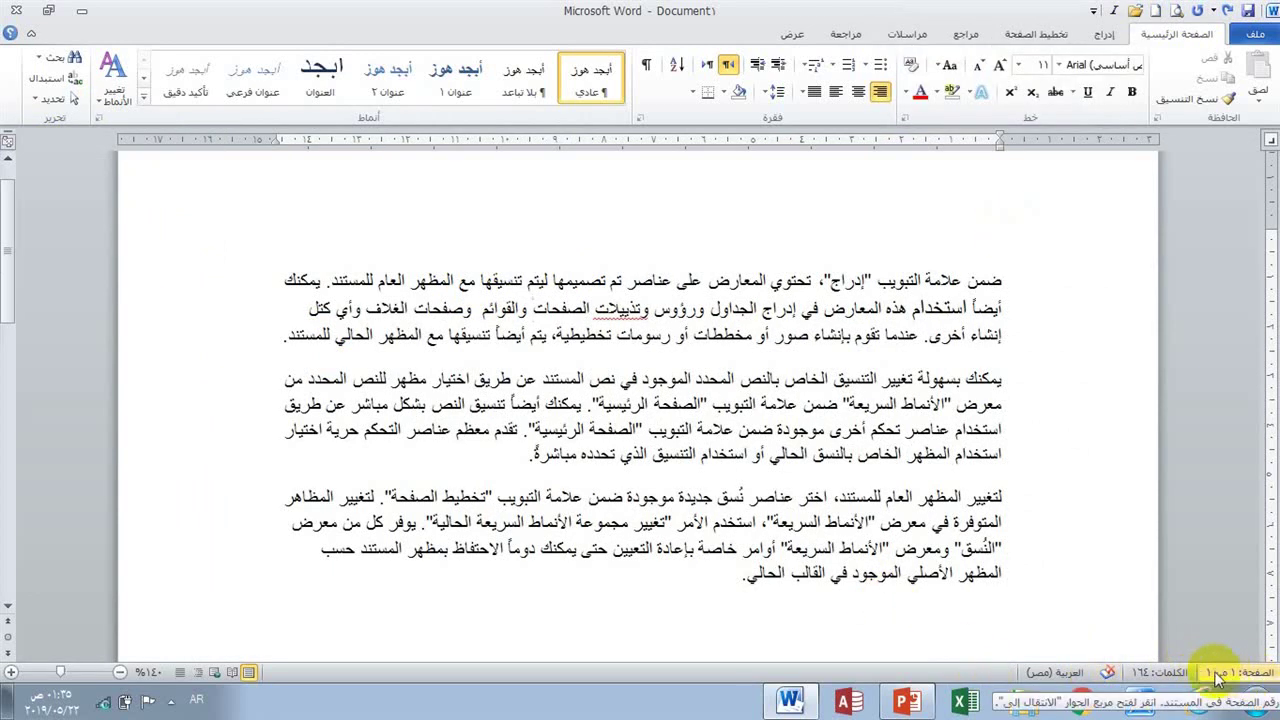
right_click(830, 675)
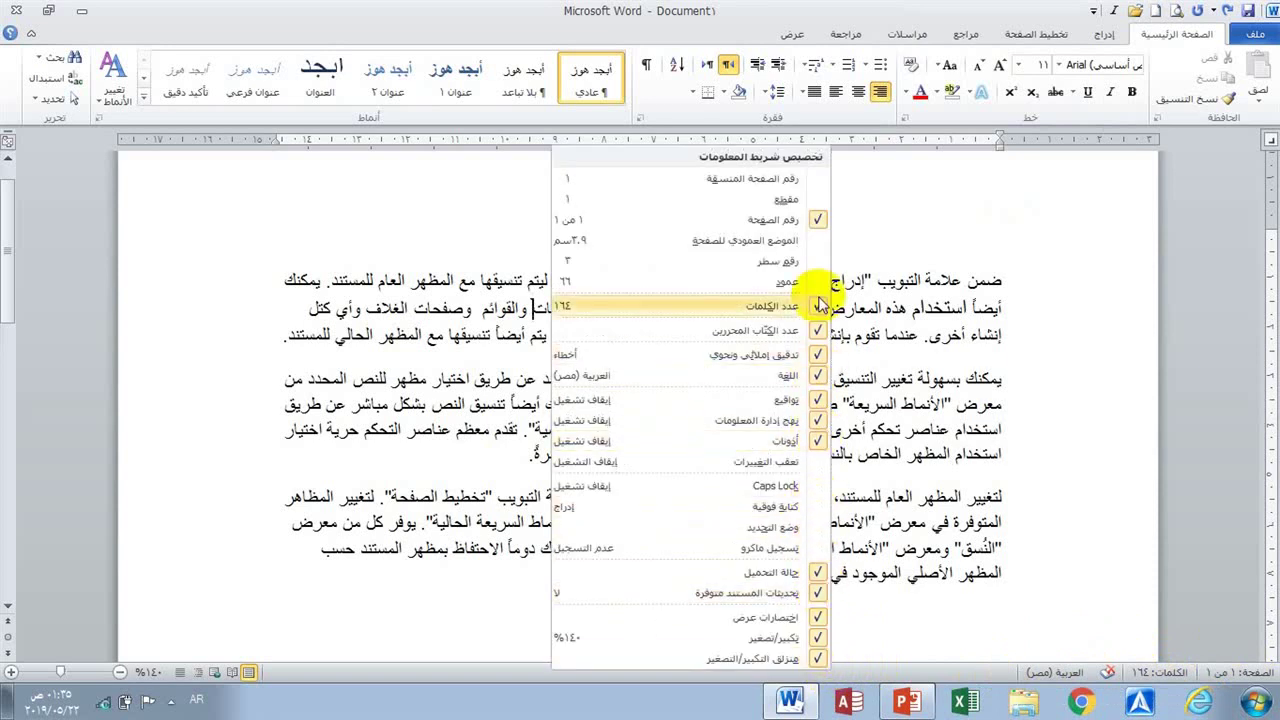
left_click(875, 672)
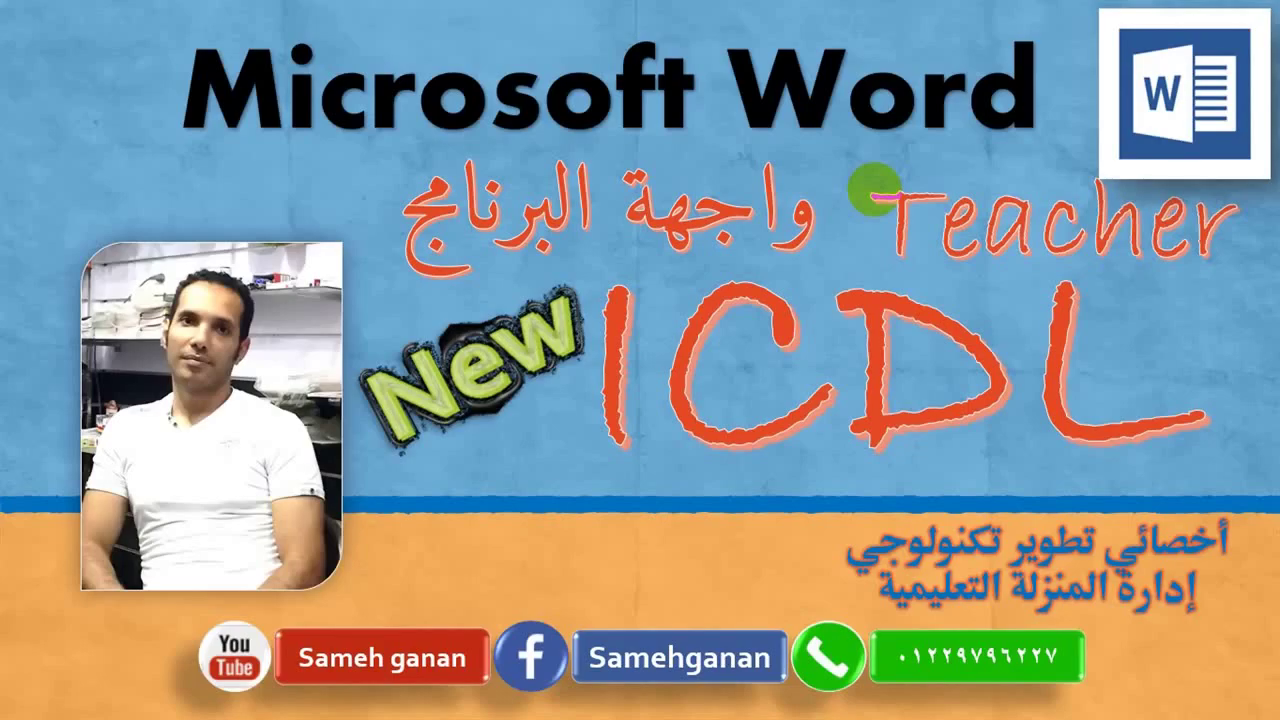